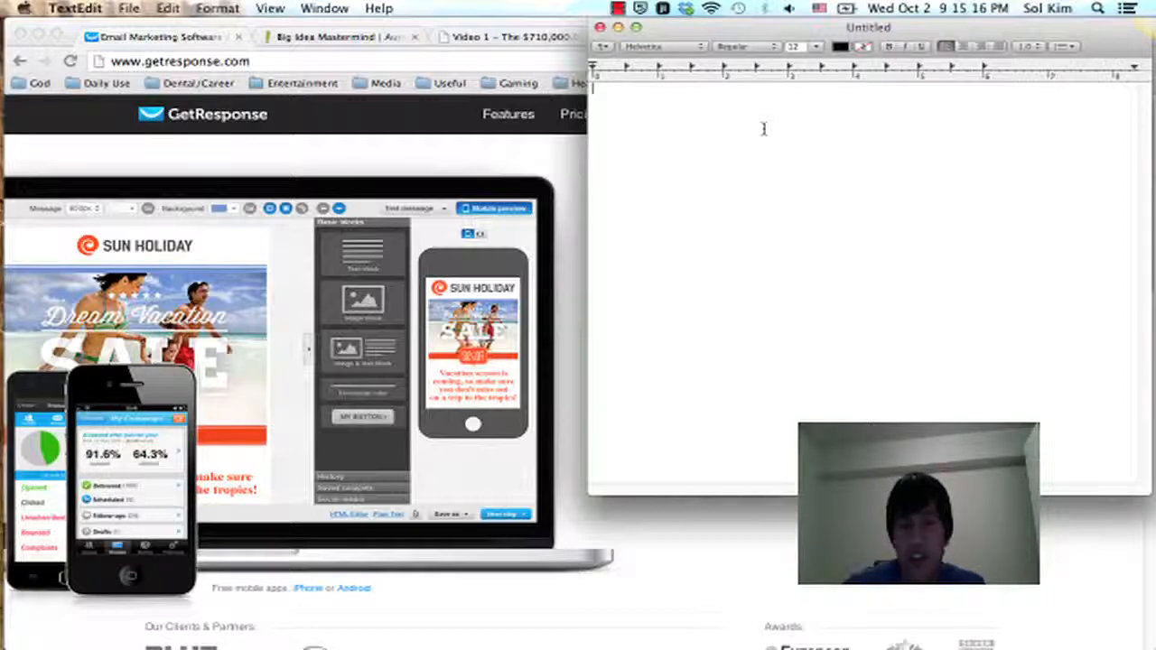
Step: Bring the blank TextEdit document in front of the GetResponse page and reposition its window
click(446, 32)
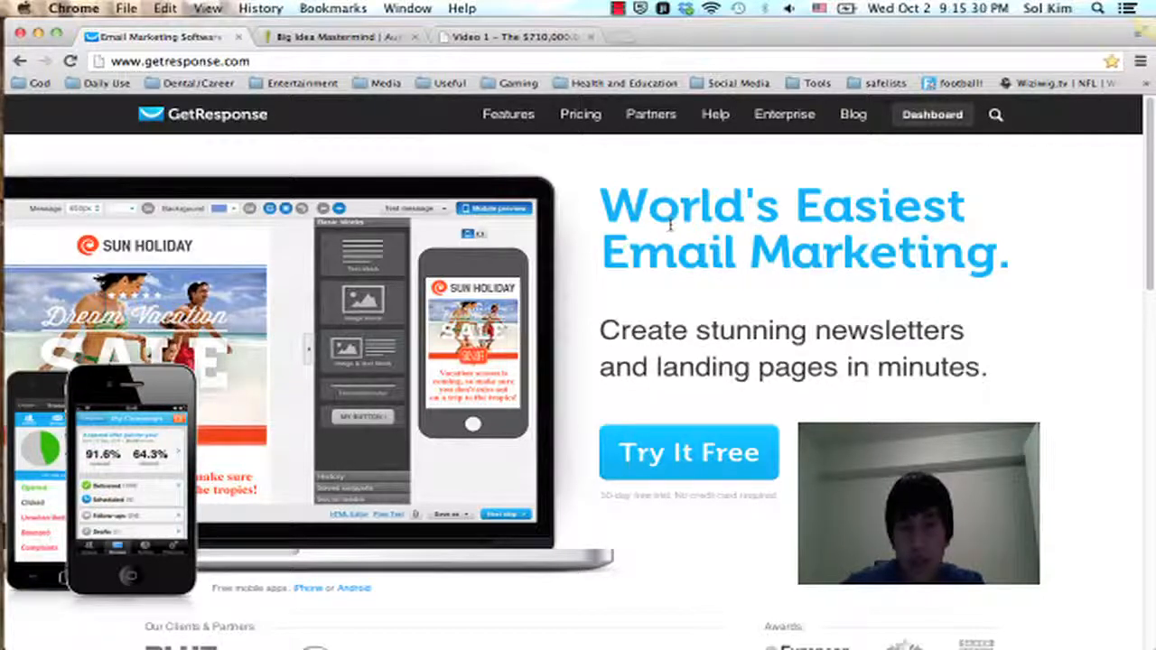
key(F3)
click(948, 329)
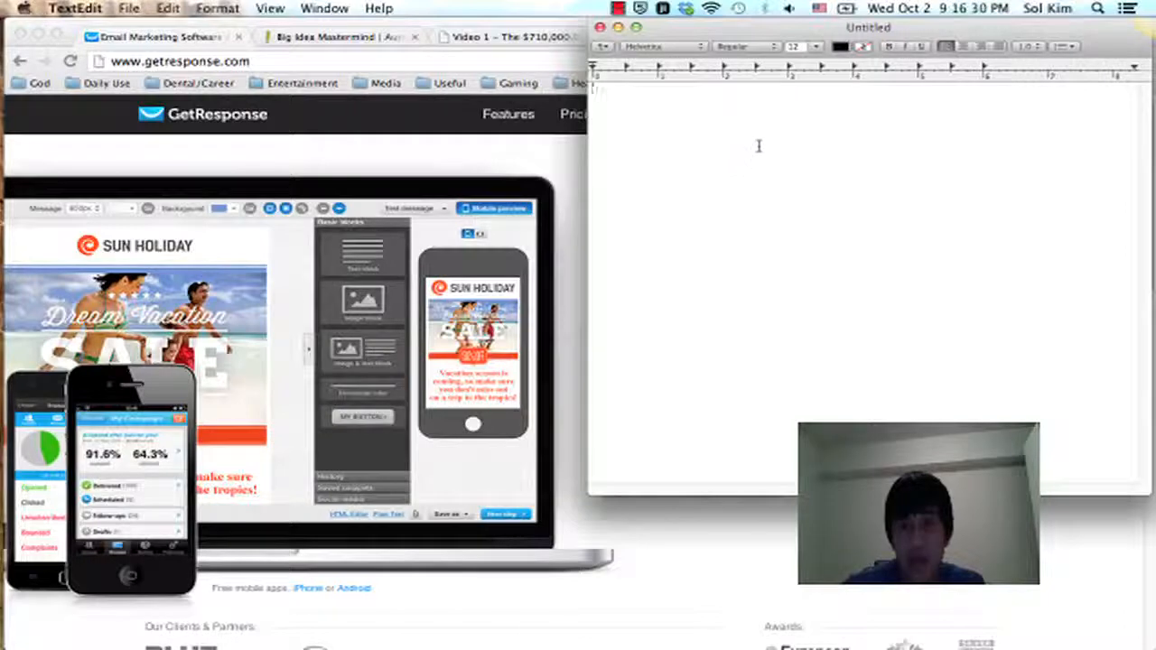
drag(784, 27, 750, 27)
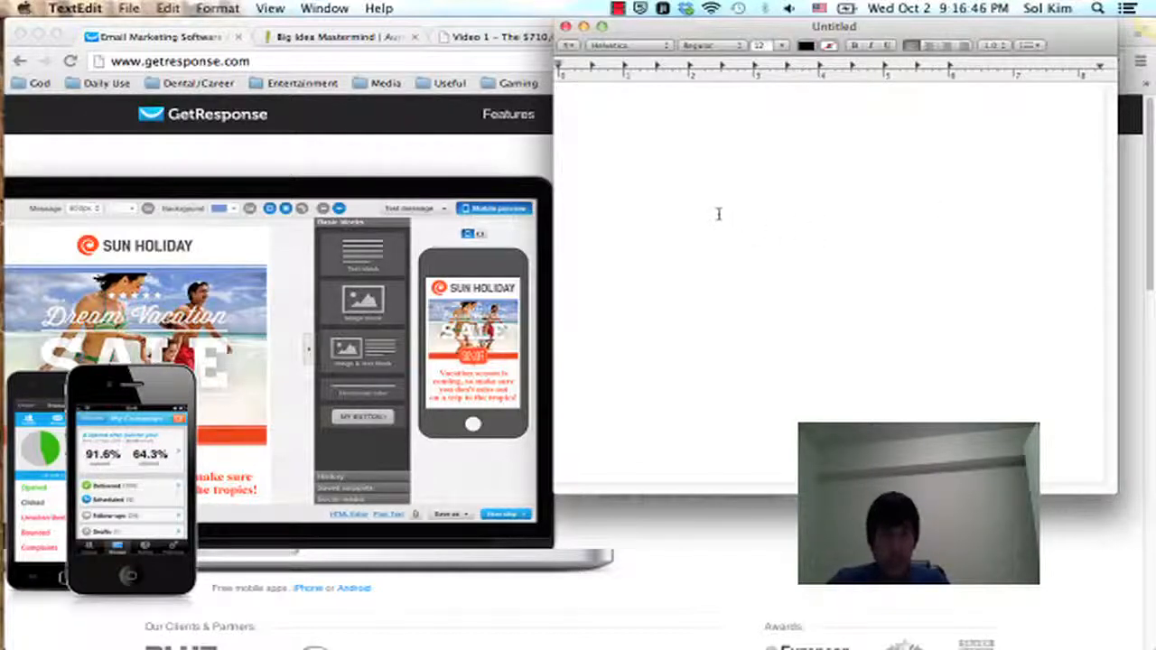
drag(711, 27, 787, 54)
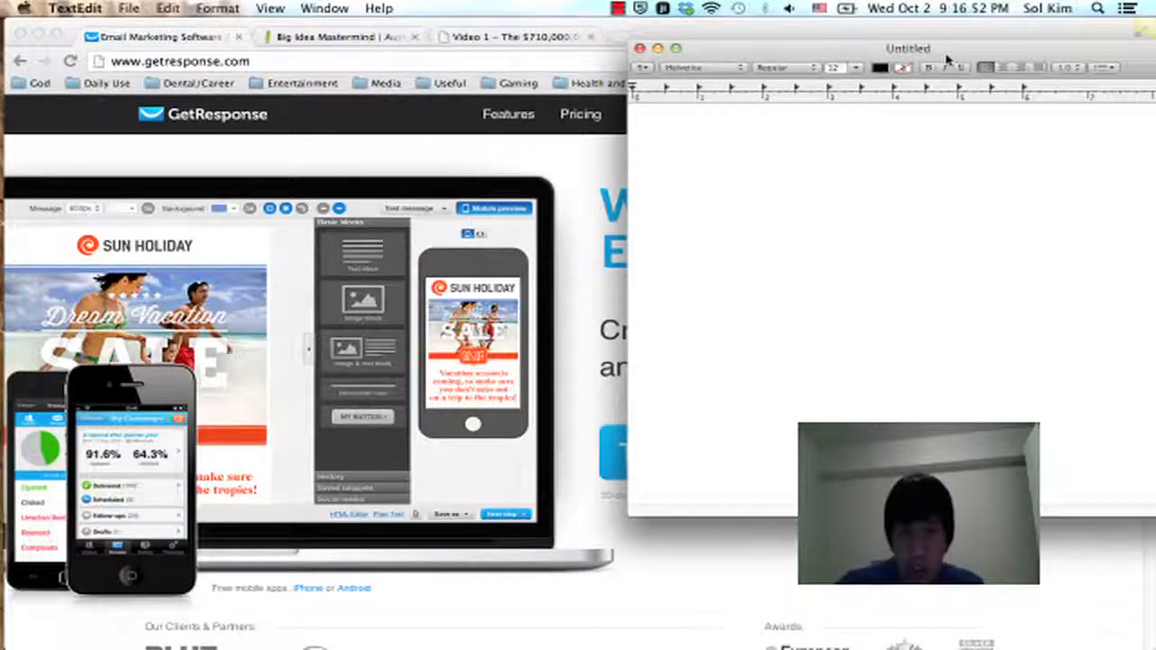
drag(946, 56, 869, 34)
Step: Enter the title "Get Response Set up" in the document, followed by a blank line
text(G)
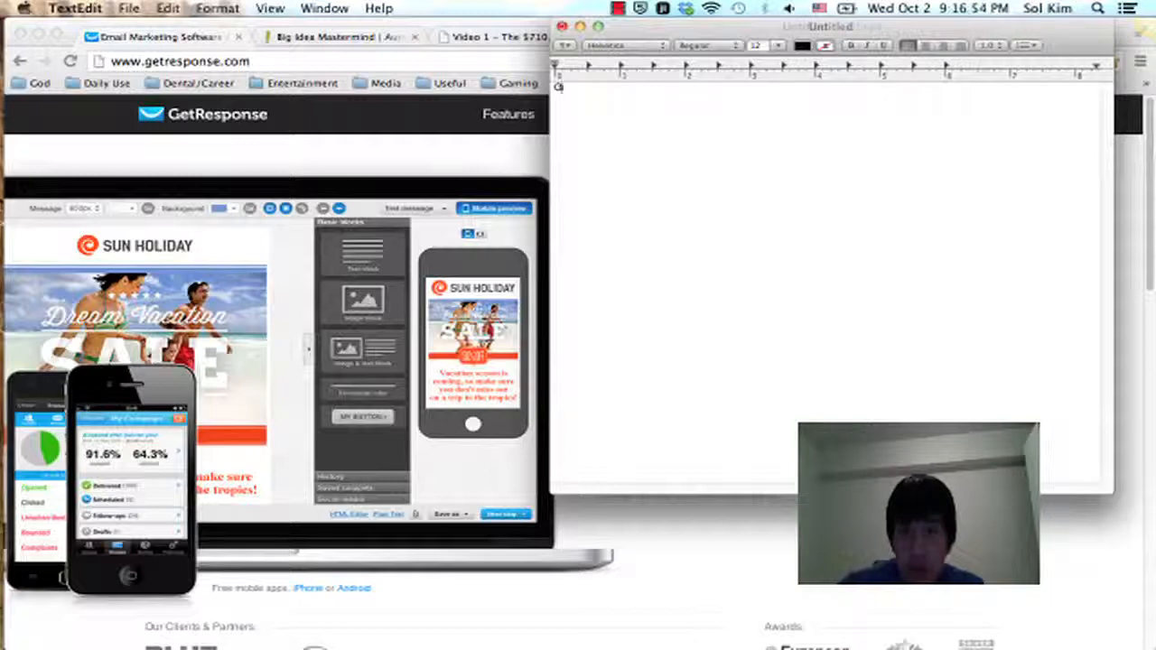
text(et Response Set up)
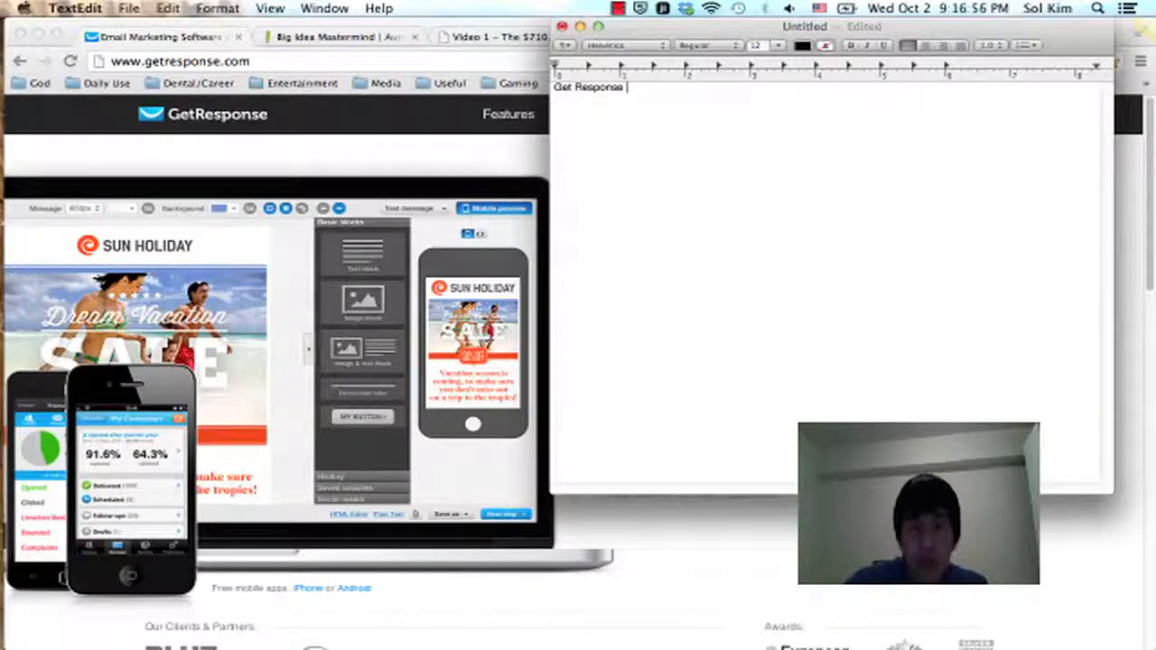
key(Return)
key(Return)
Step: Write the first list item as "1. Register for Get Response account"
text(1. Set)
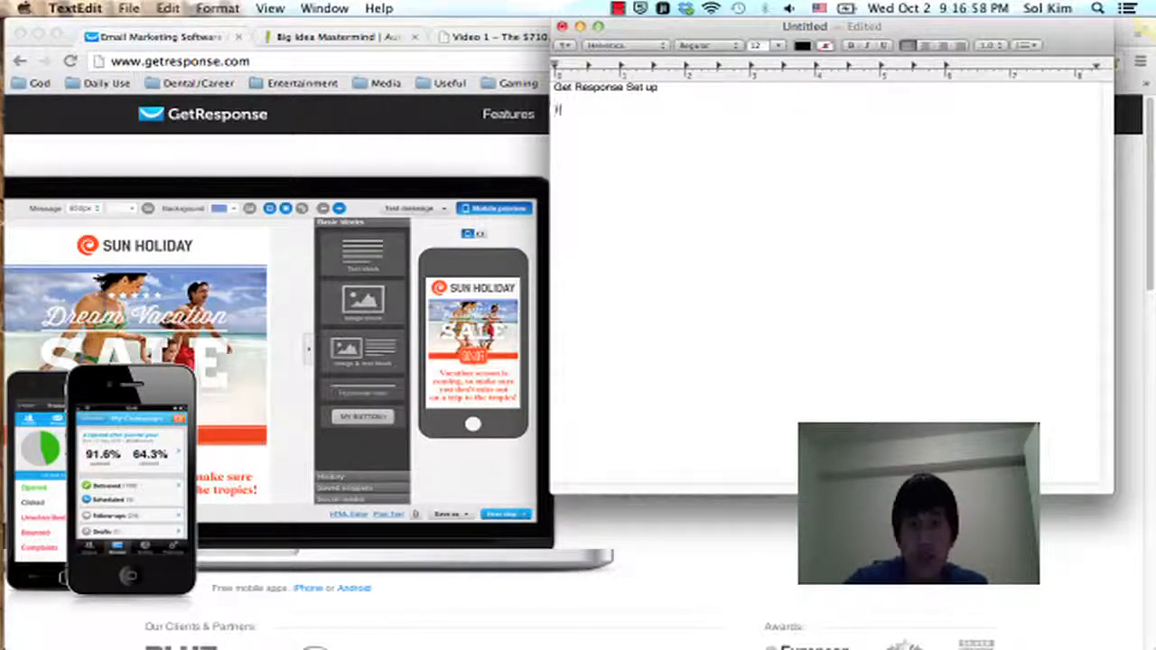
key(BackSpace)
key(BackSpace)
key(BackSpace)
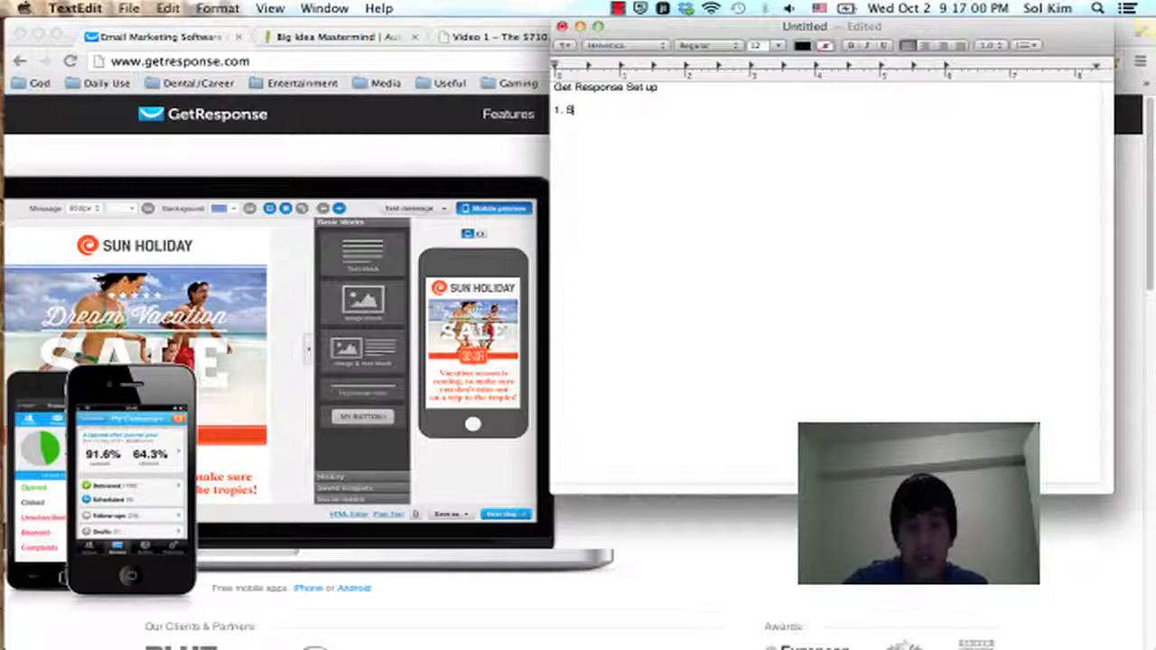
text(Register for )
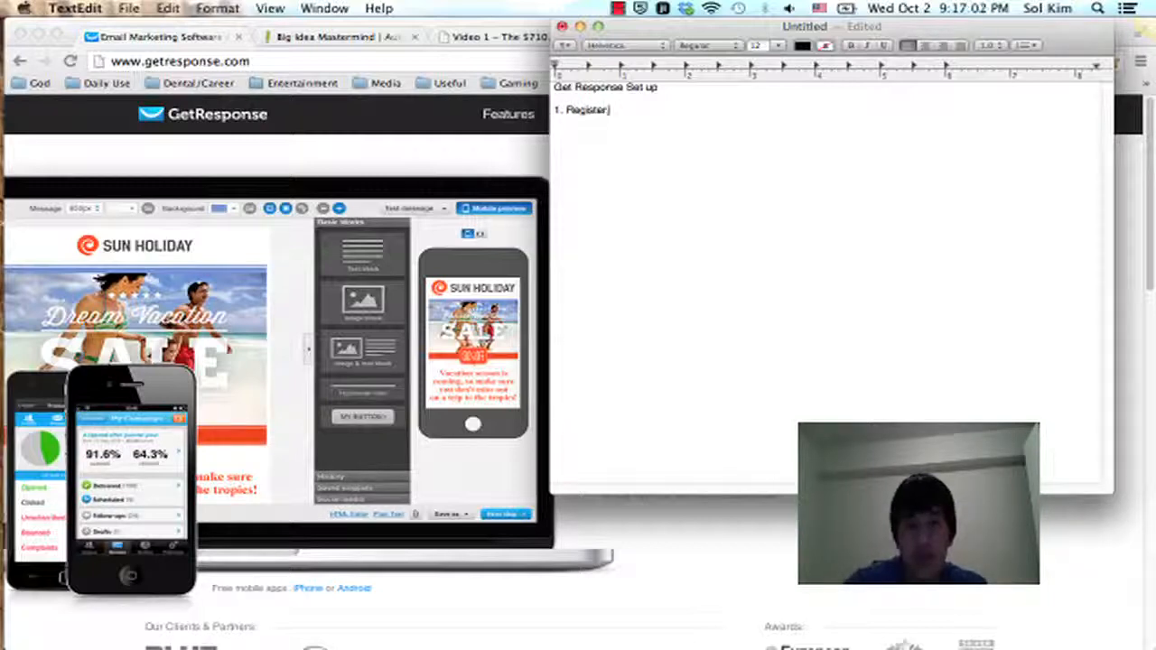
text(Get Response ad)
text(count)
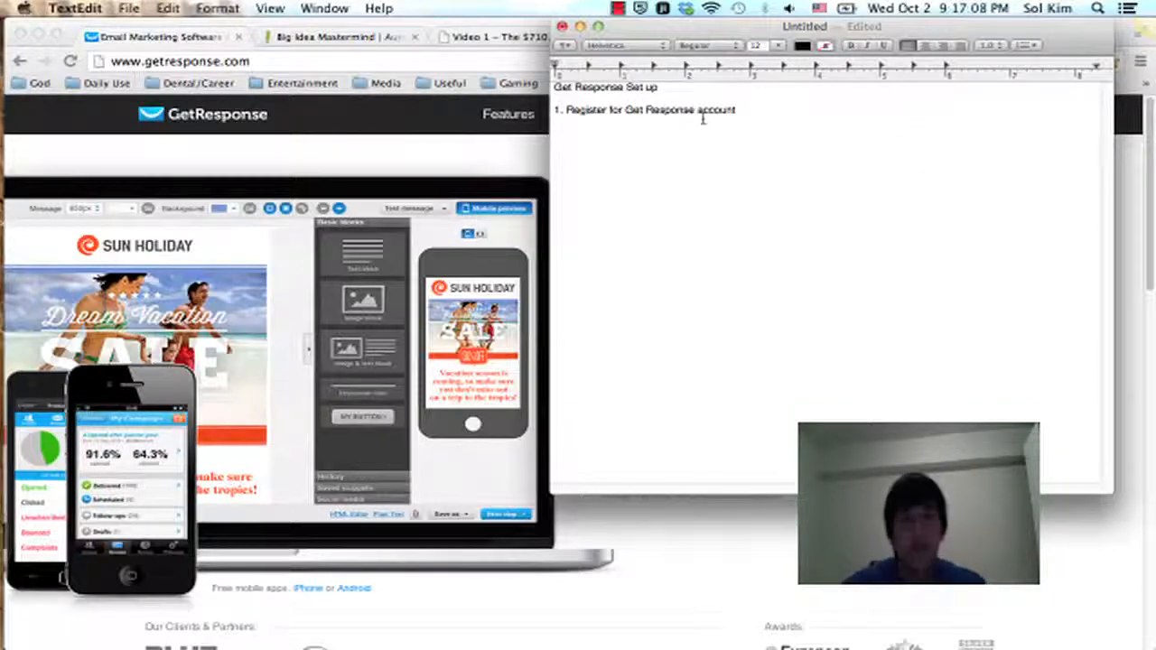
Step: Add the second list item on a new line as "2. Campaign and Webform Setup"
key(Return)
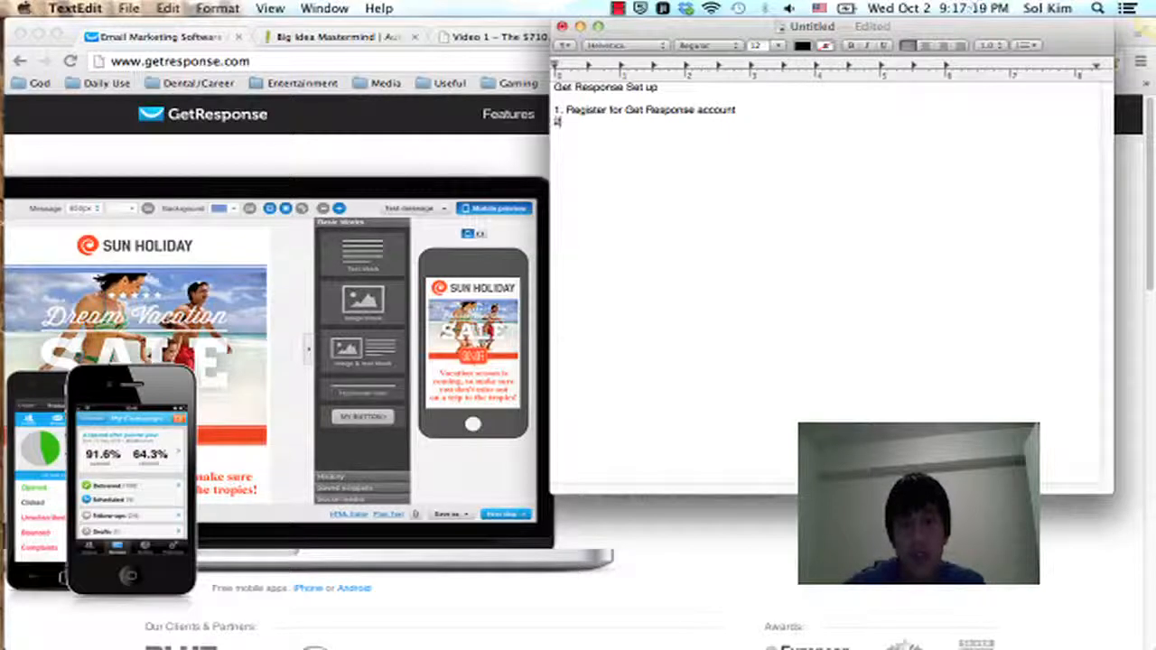
text(.)
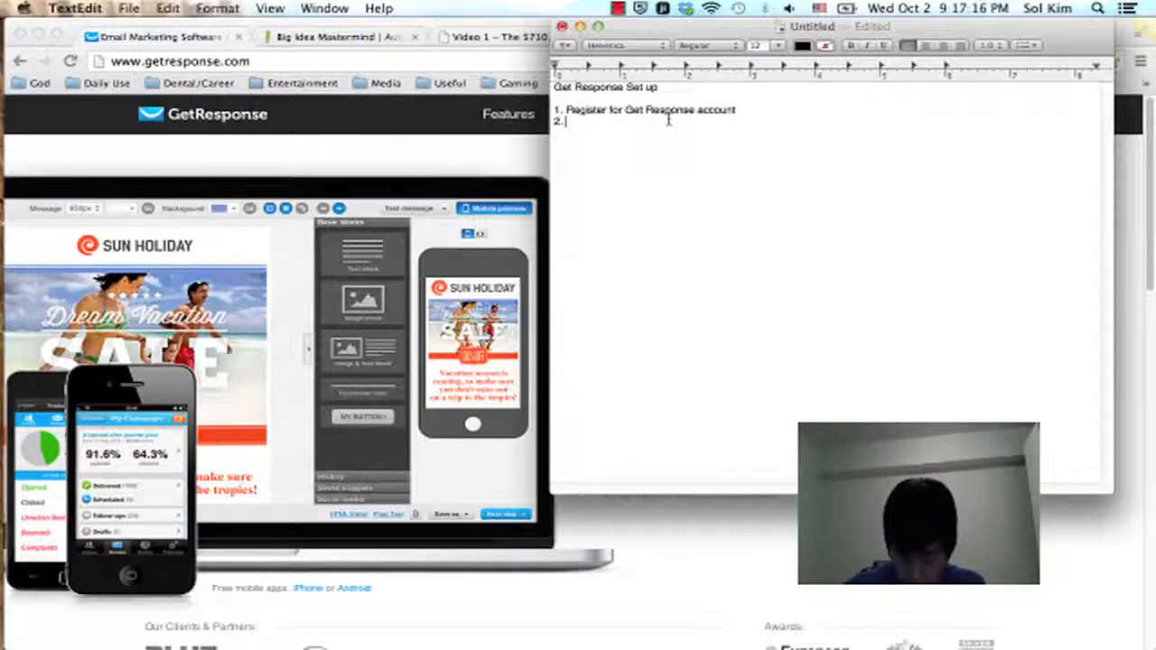
text(C)
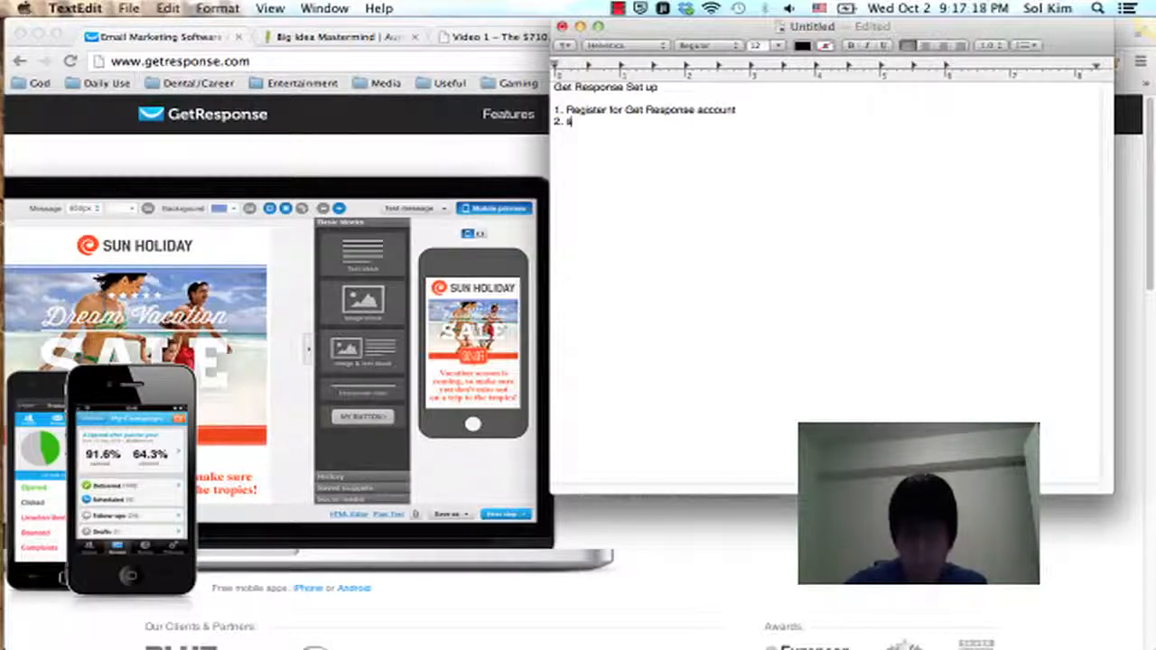
text(ampa)
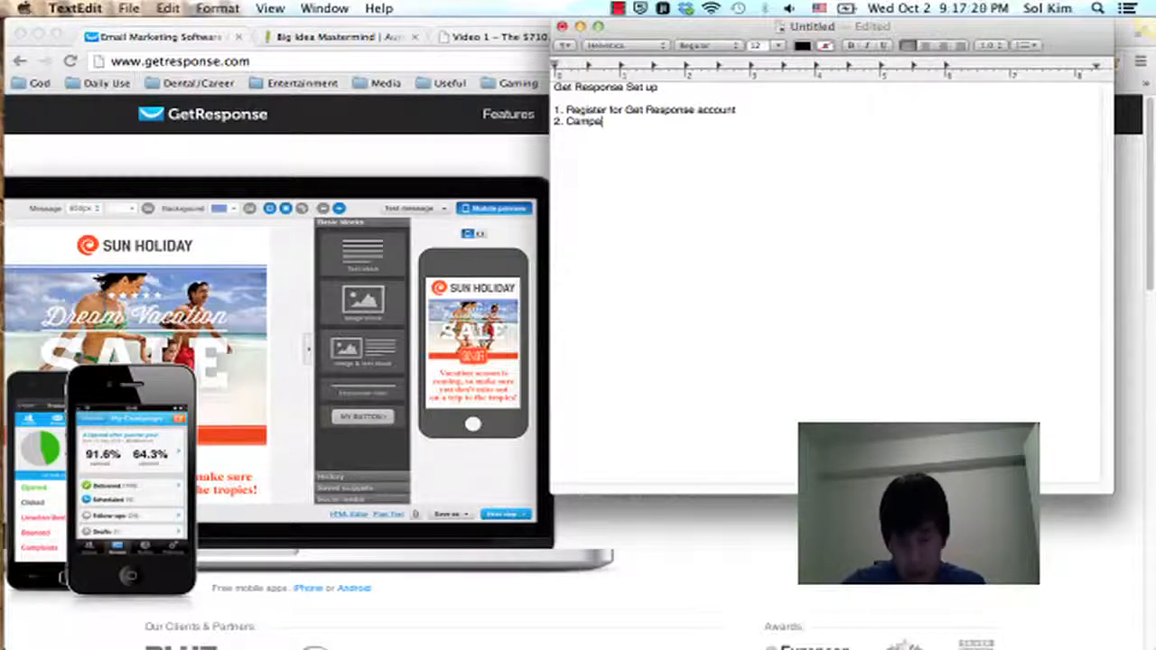
text(ign snd W)
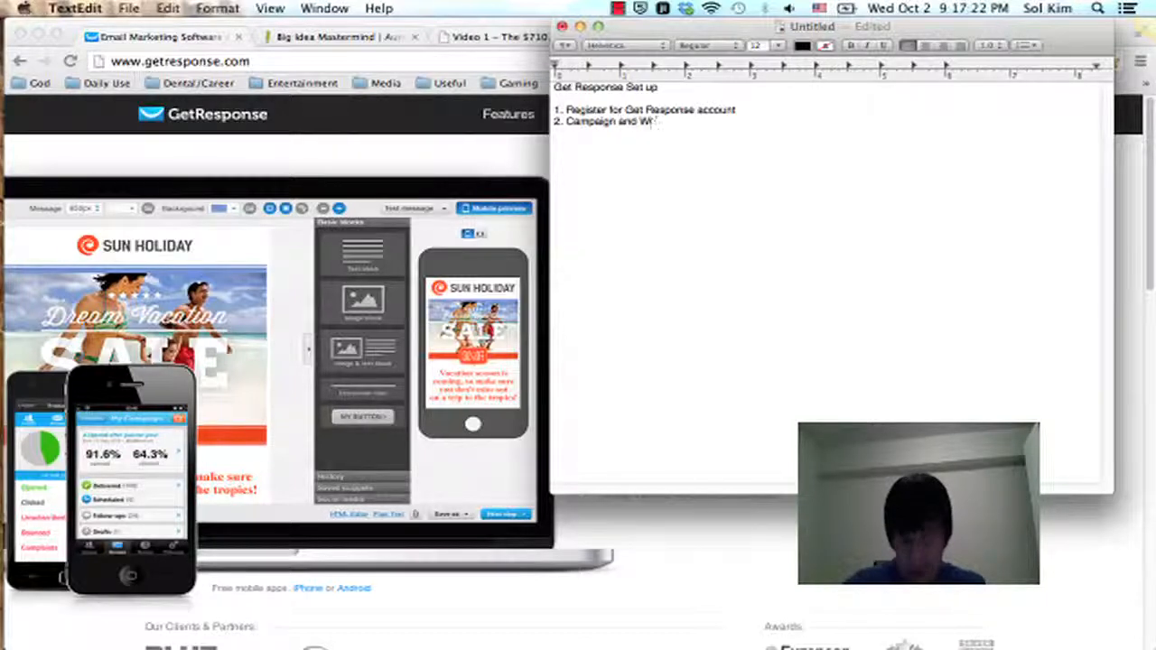
text(ebform Setup)
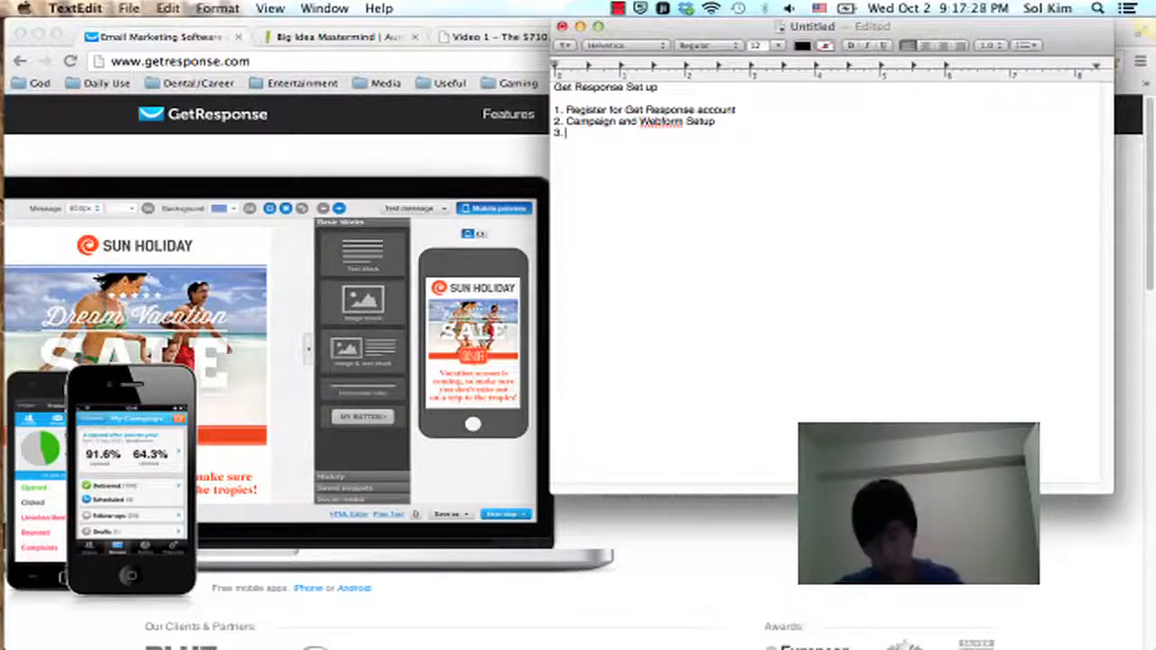
text(Predefined F)
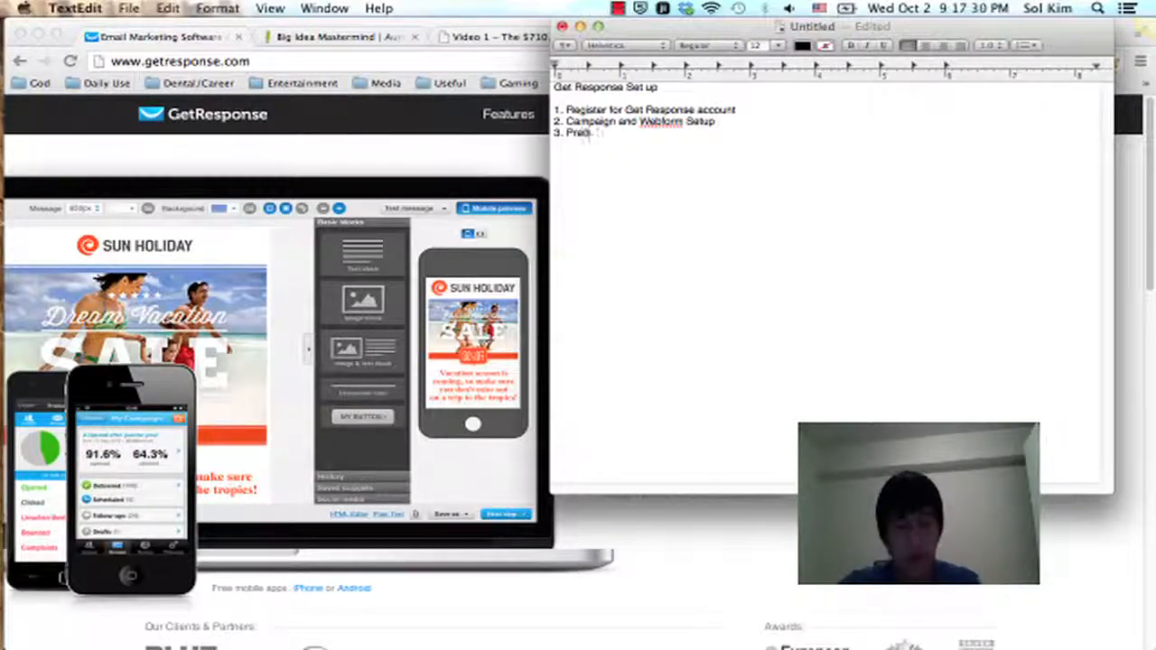
text(iel)
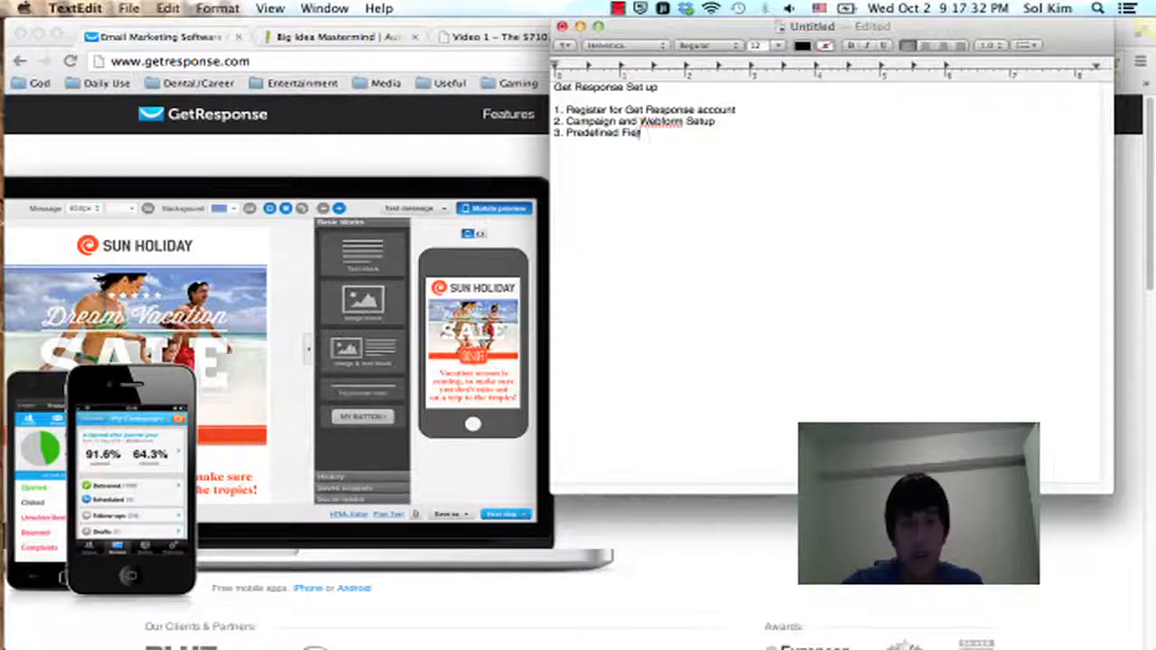
text(ds Set up)
Step: Complete the list with "3. Predefined Fields Set up" and "4. Load Campaign." on separate lines
key(Return)
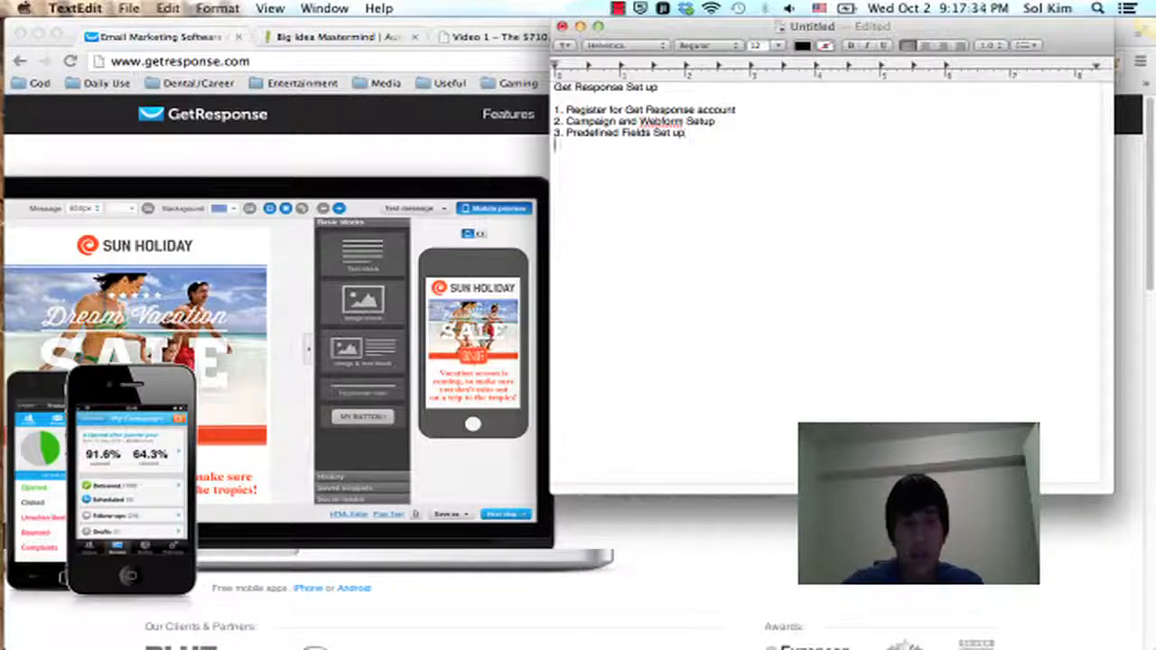
text(Lo)
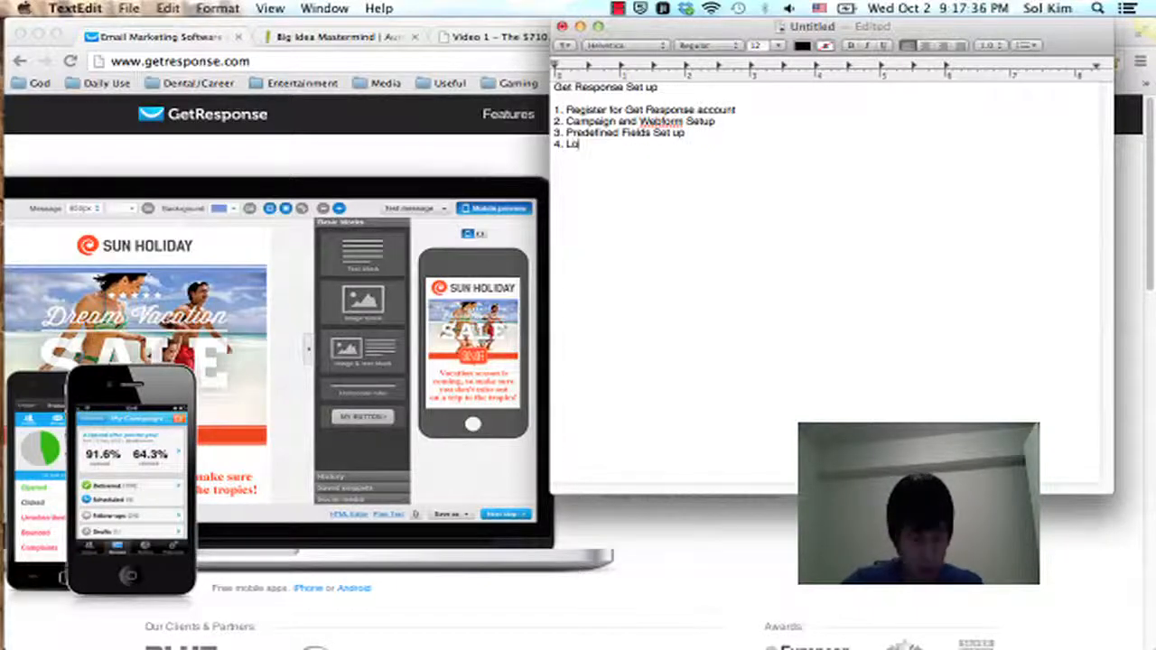
text(ad Campaign.)
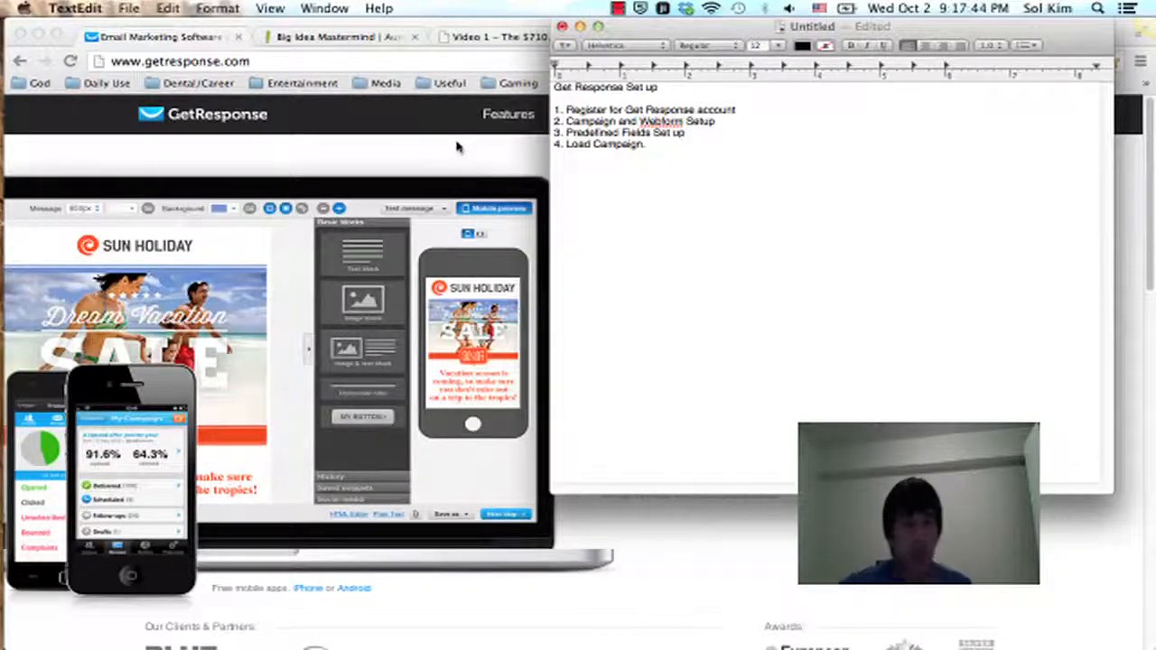
Step: Switch to GetResponse in Chrome and open the page for creating a new campaign
click(389, 121)
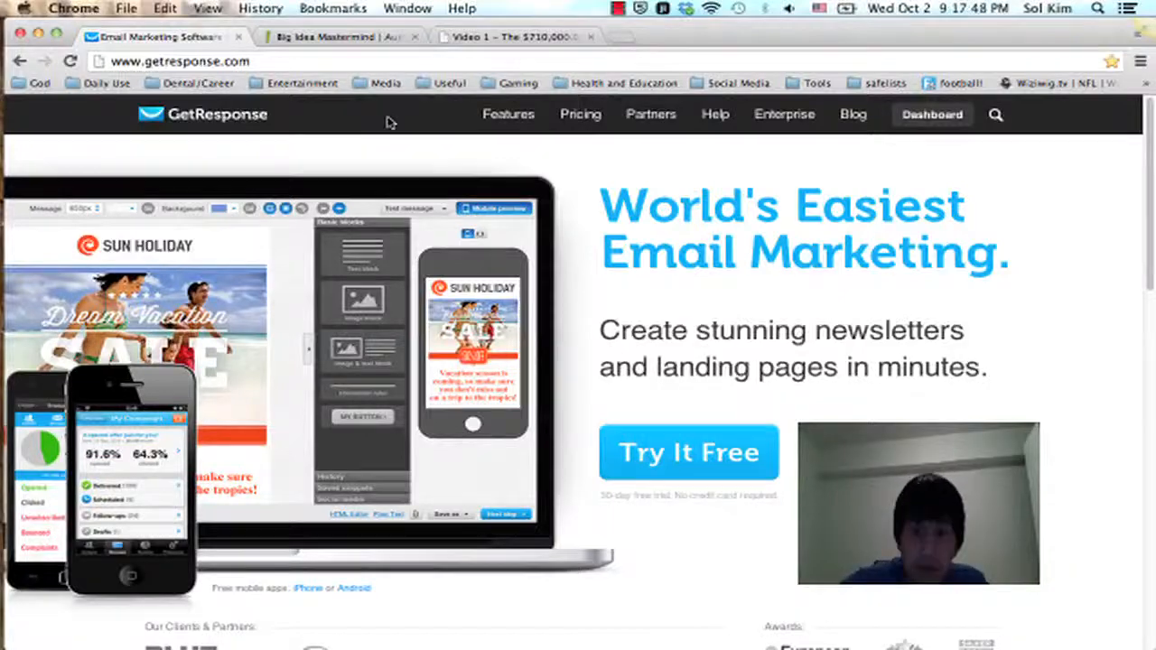
key(ctrl+Up)
click(857, 379)
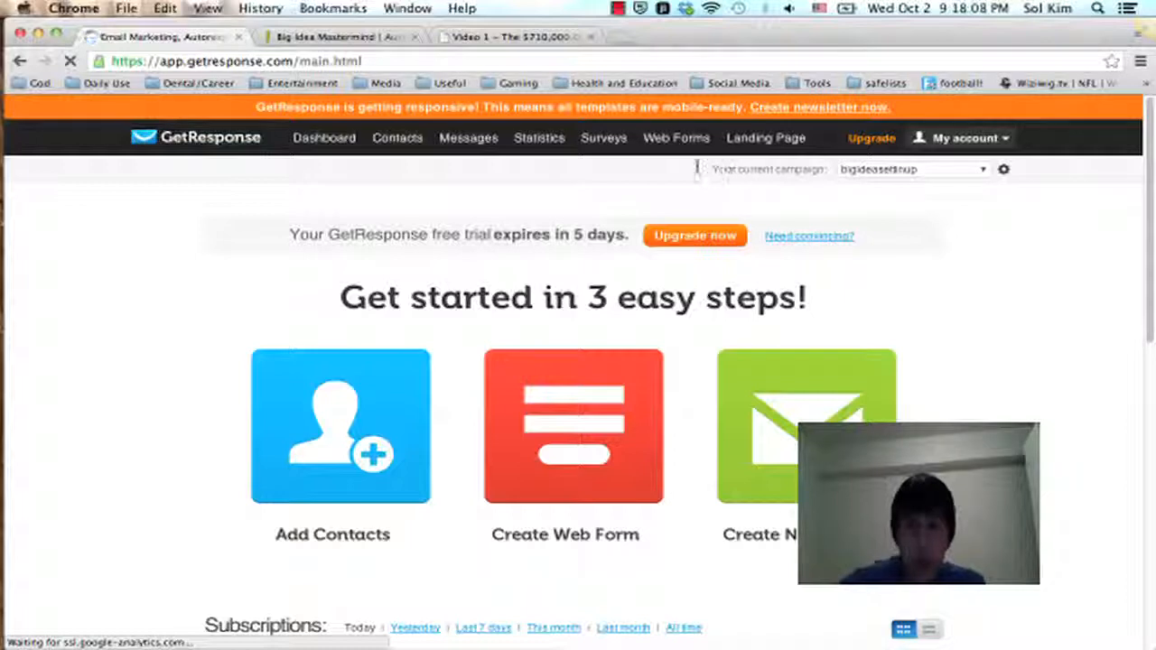
click(987, 170)
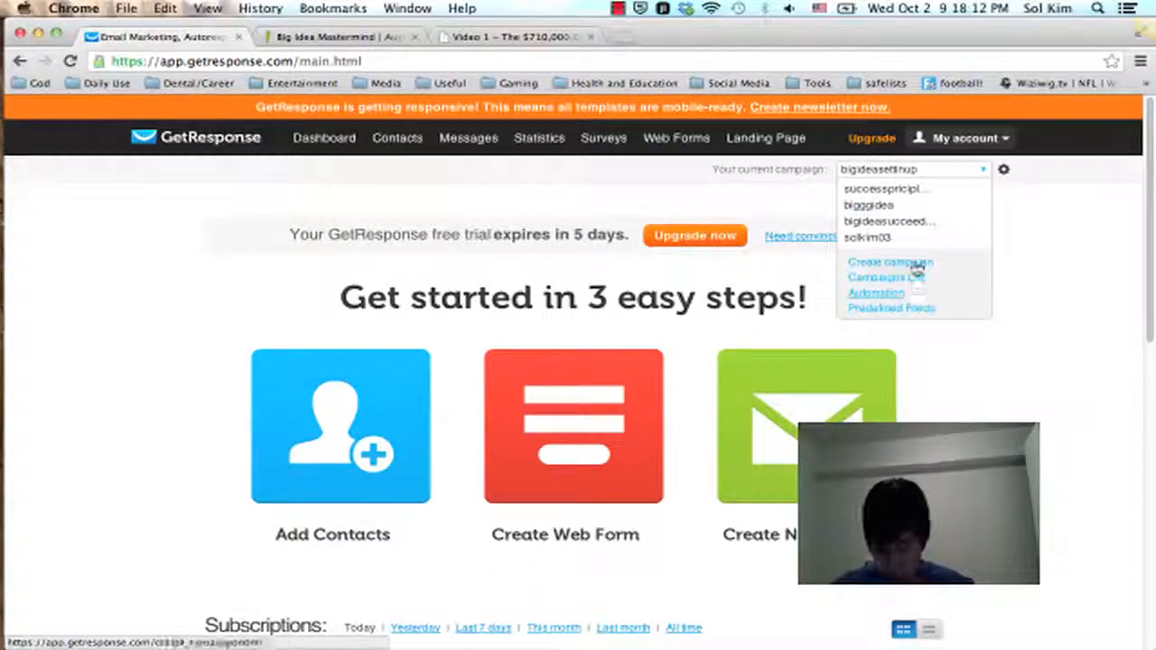
click(913, 262)
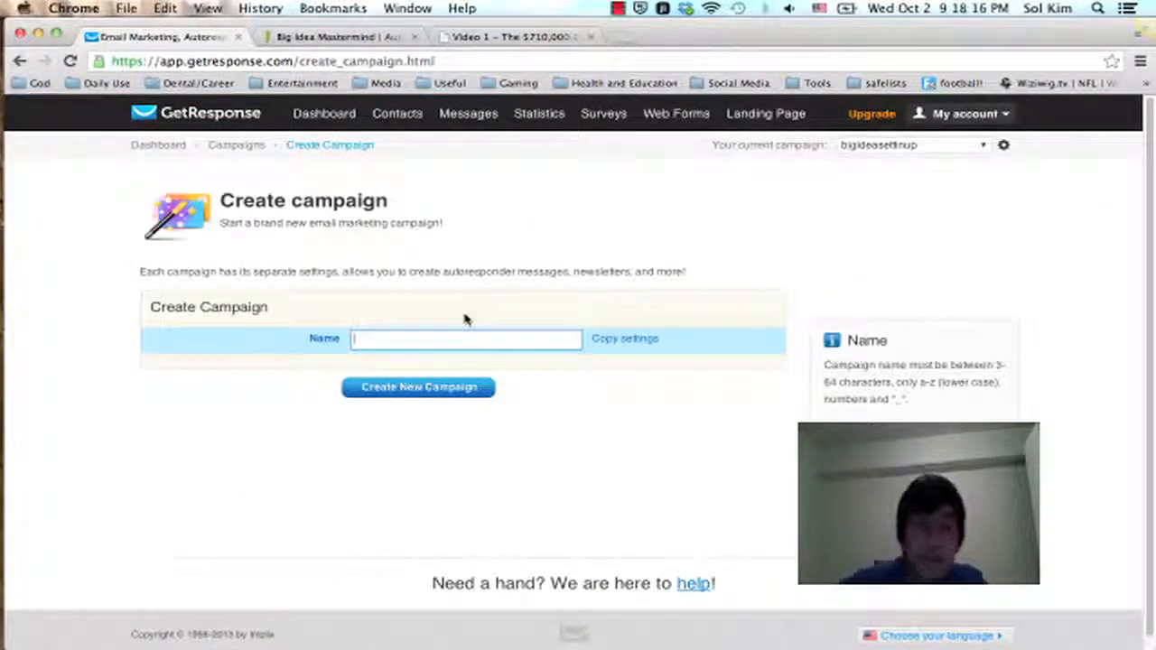
Step: Try to create a new campaign named "bigideamaster"
click(441, 343)
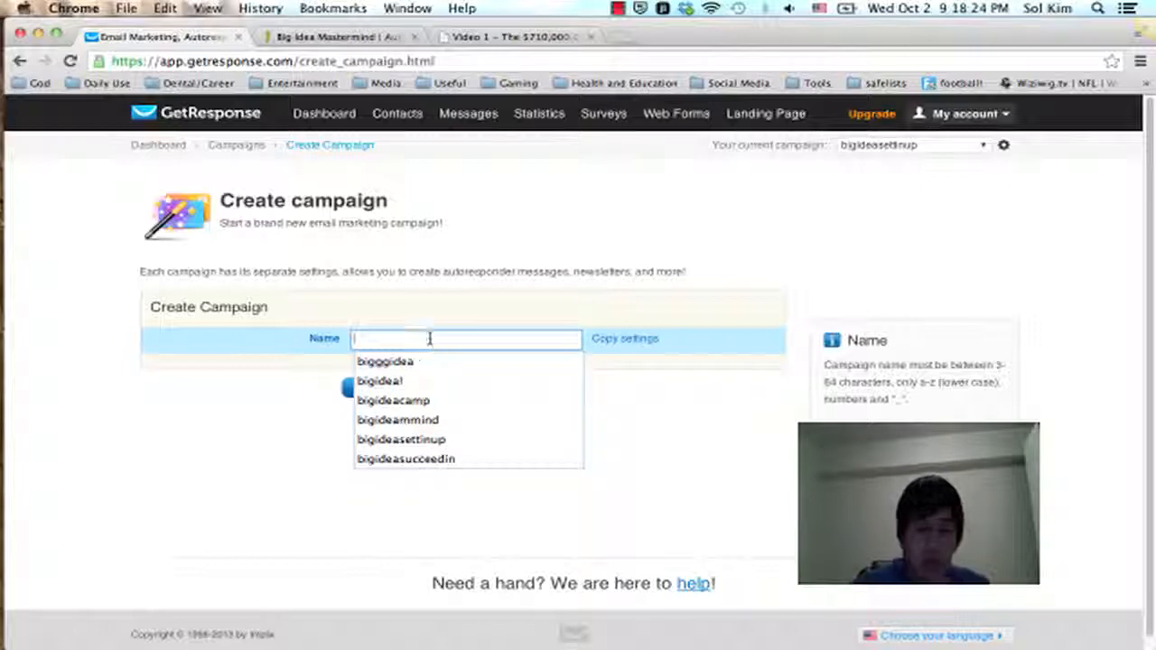
text(bigid)
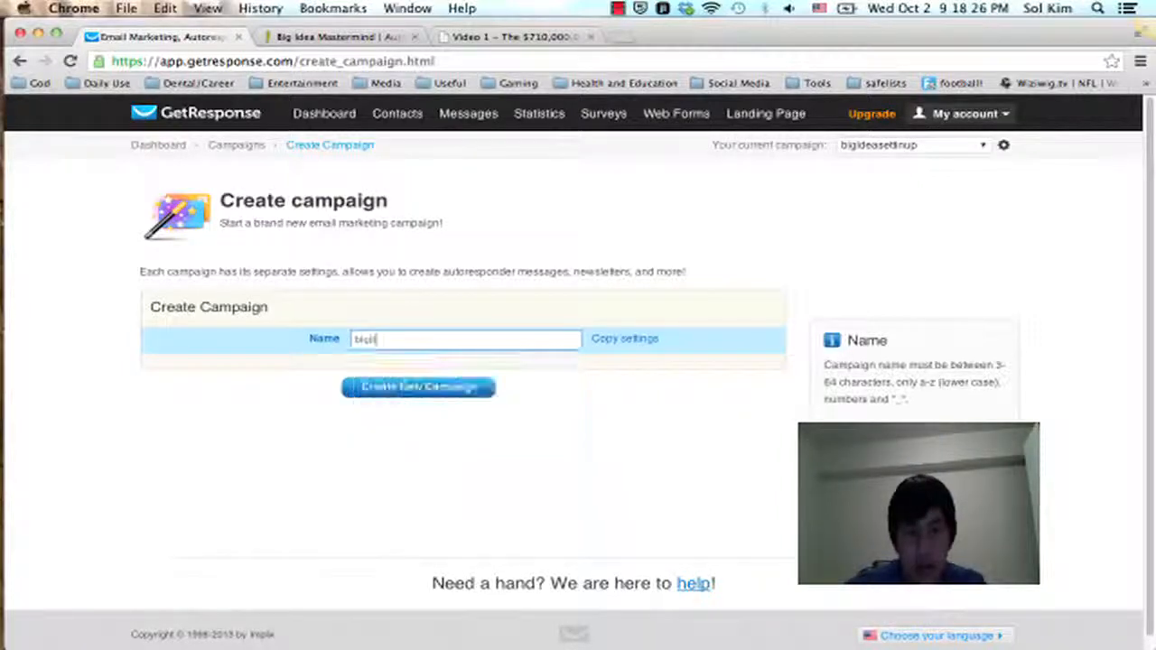
text(eamaster)
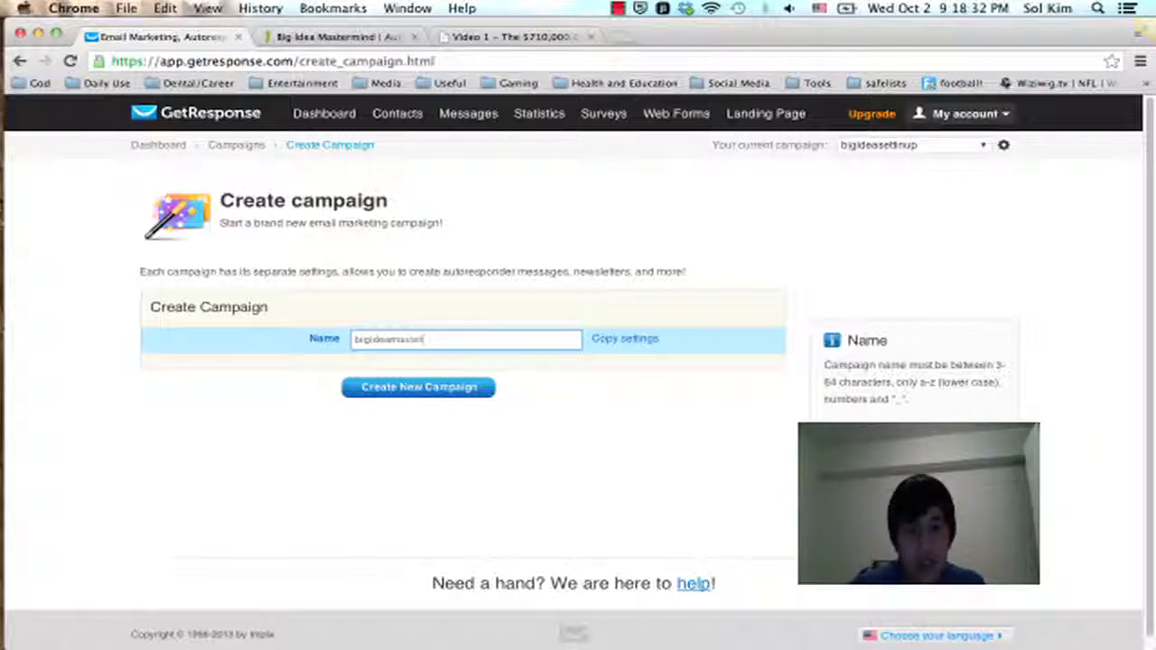
click(459, 388)
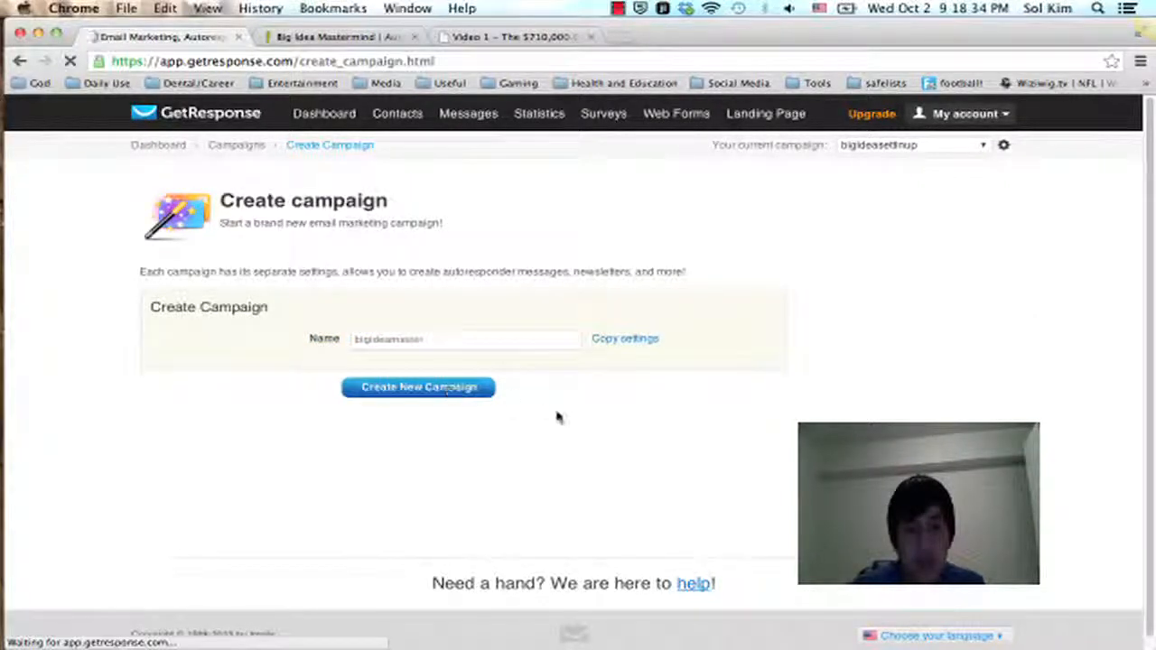
Step: Change the campaign name to "bigideamasters" and try to create the campaign again
click(471, 339)
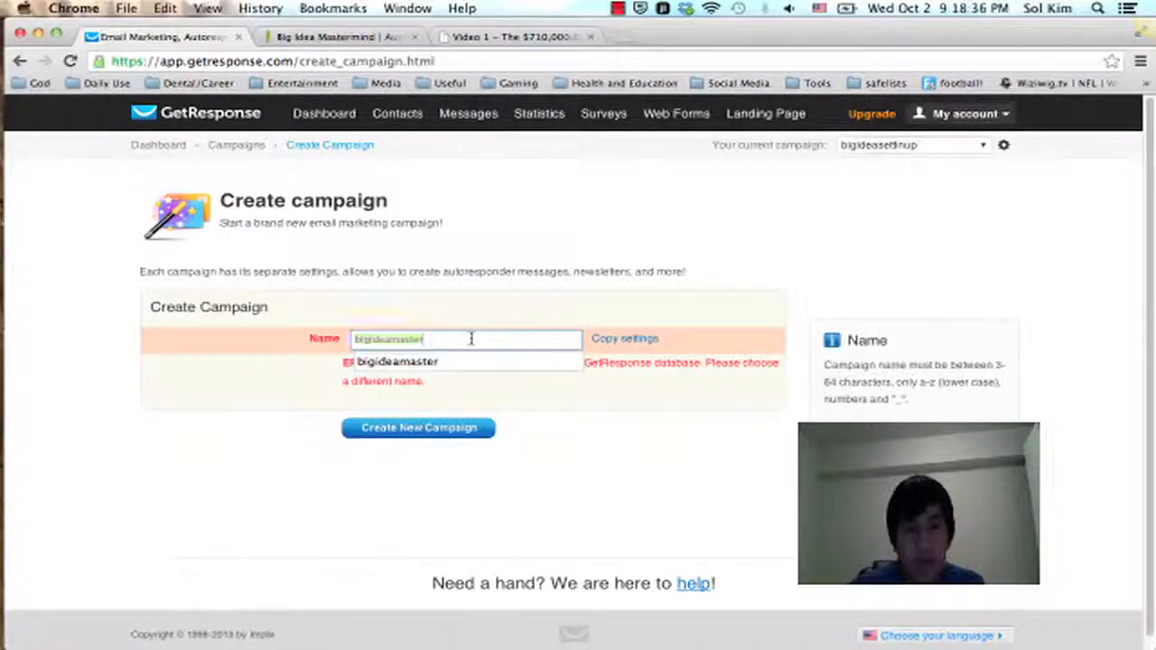
text(s)
click(407, 433)
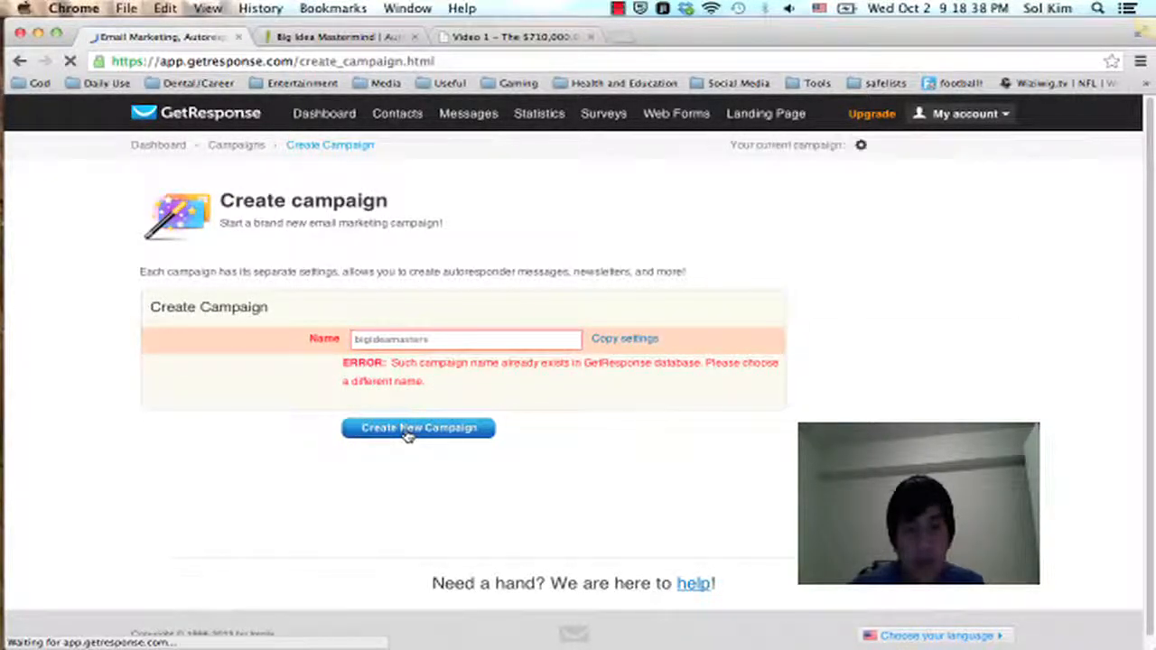
Step: Set the campaign name to "bigideamastermindin" and create the campaign
click(451, 343)
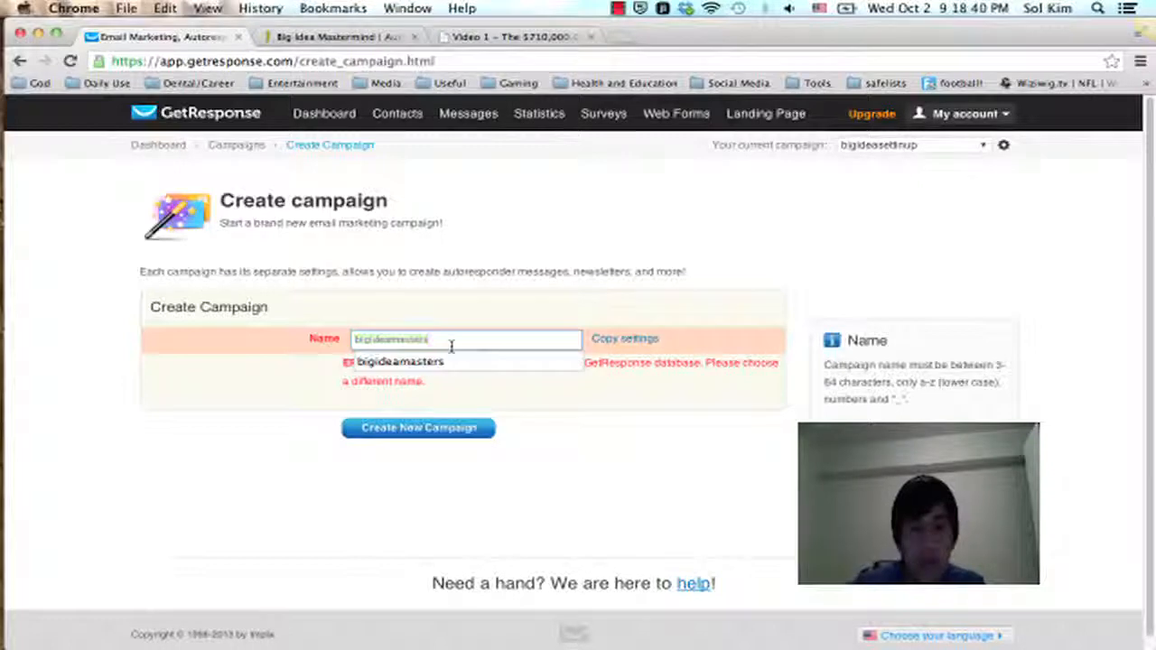
key(BackSpace)
text(mindin)
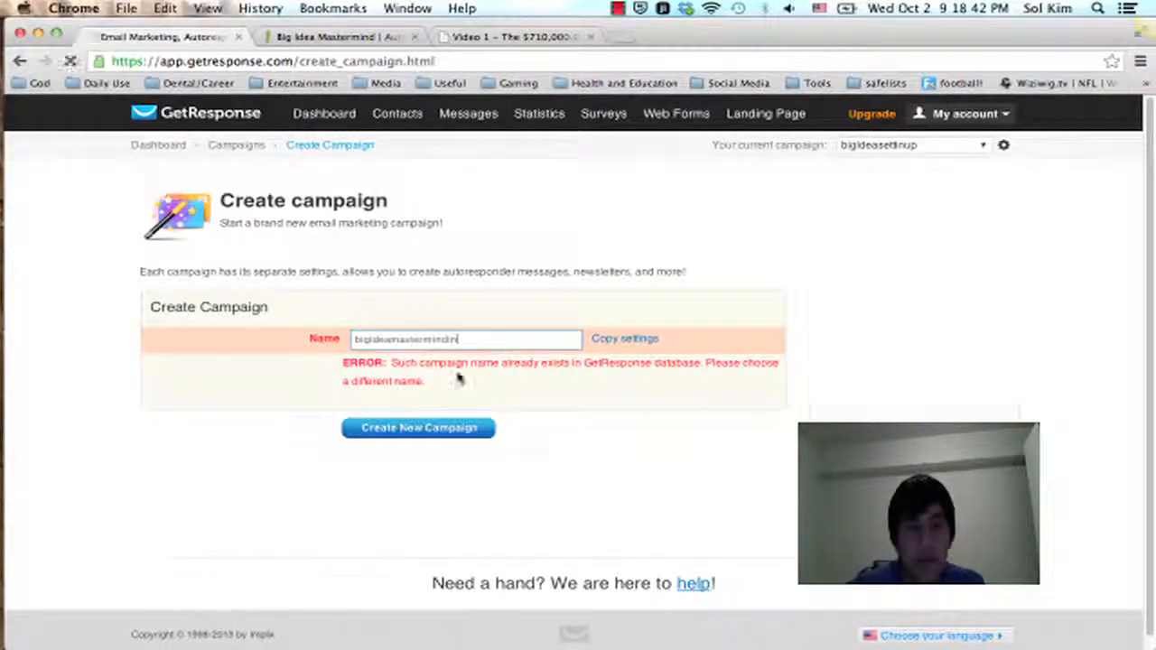
click(423, 434)
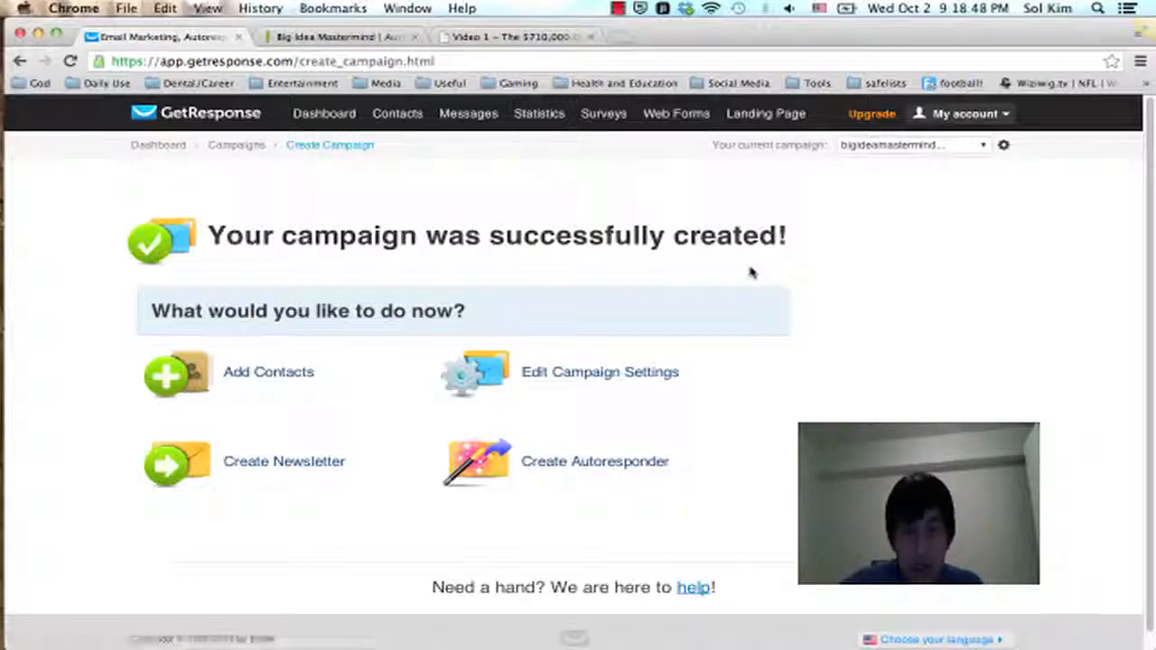
scroll(761, 280, down, 1)
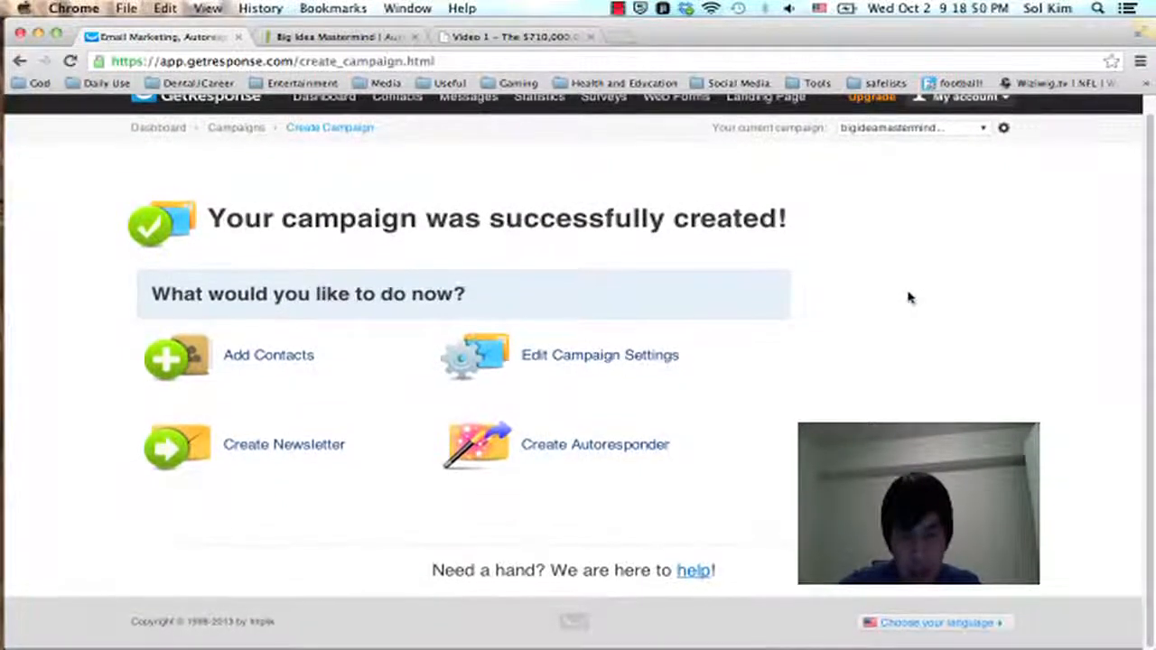
Step: Open the new campaign's settings and turn on its campaign email address, with emails sent to the campaign not forwarded
click(572, 370)
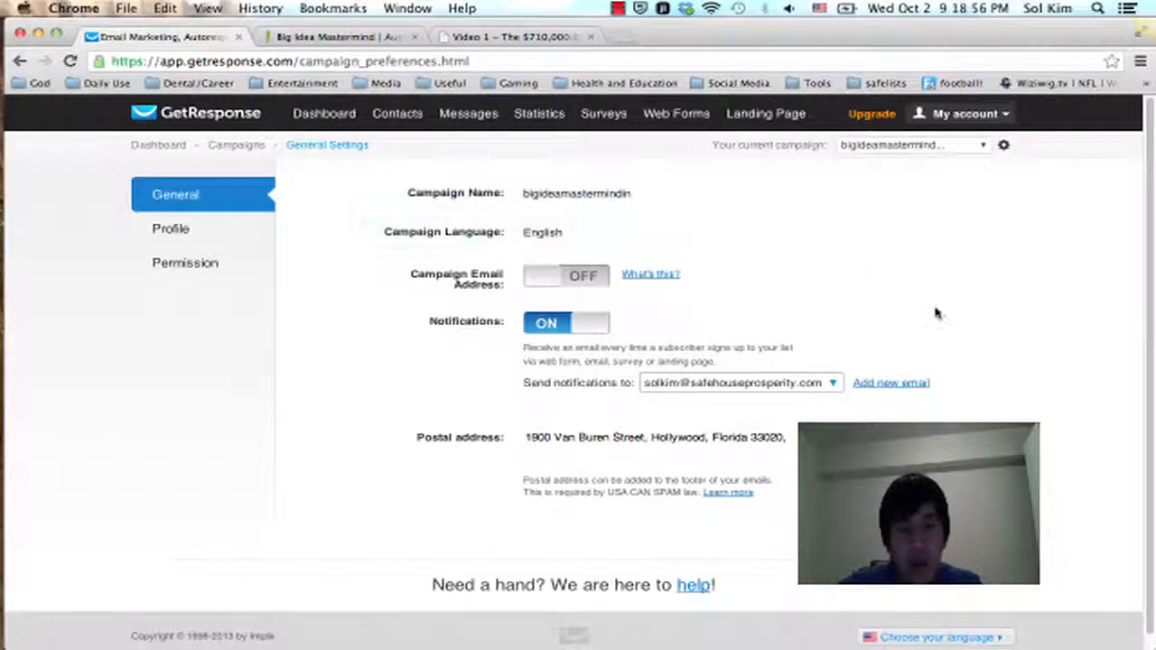
click(592, 287)
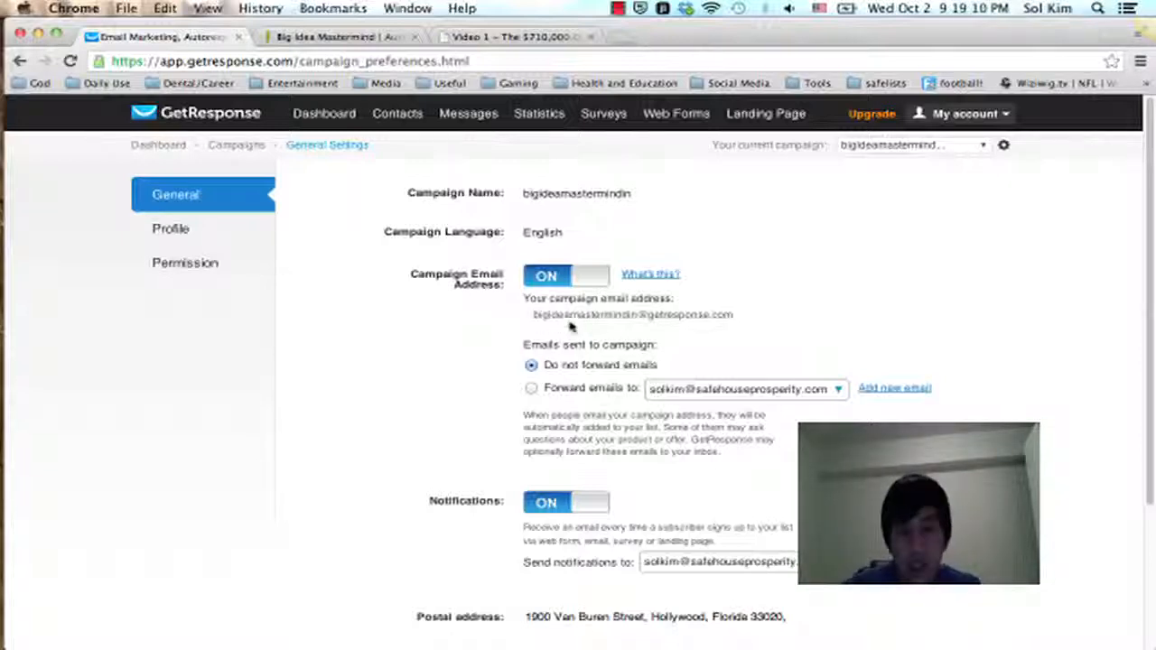
click(682, 392)
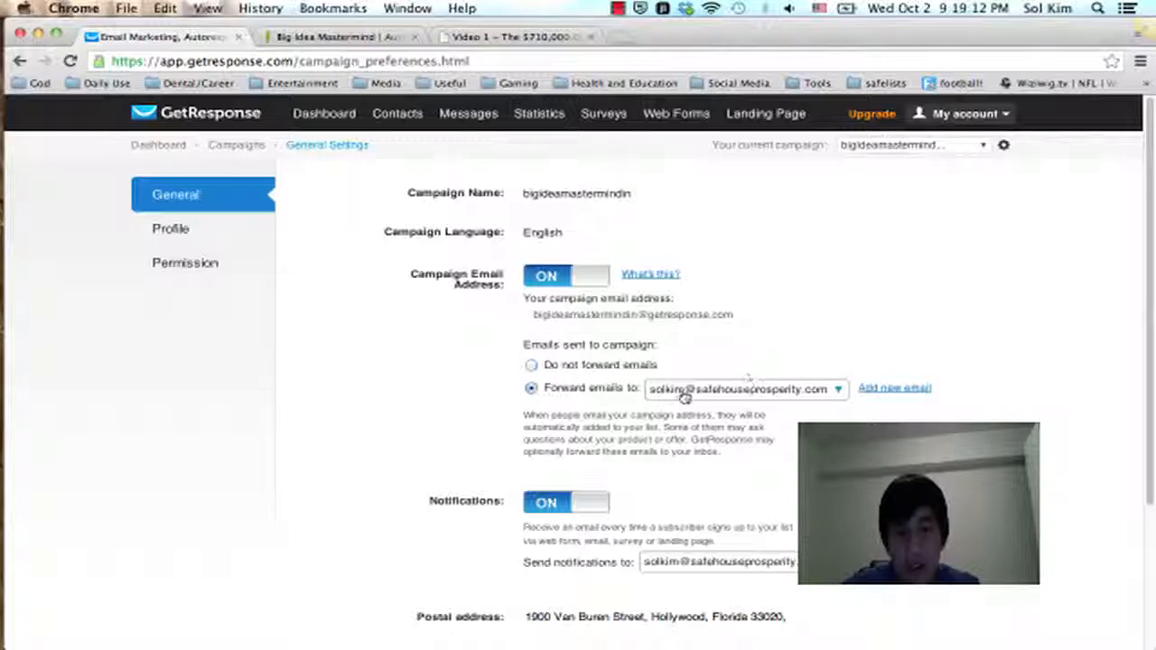
click(568, 370)
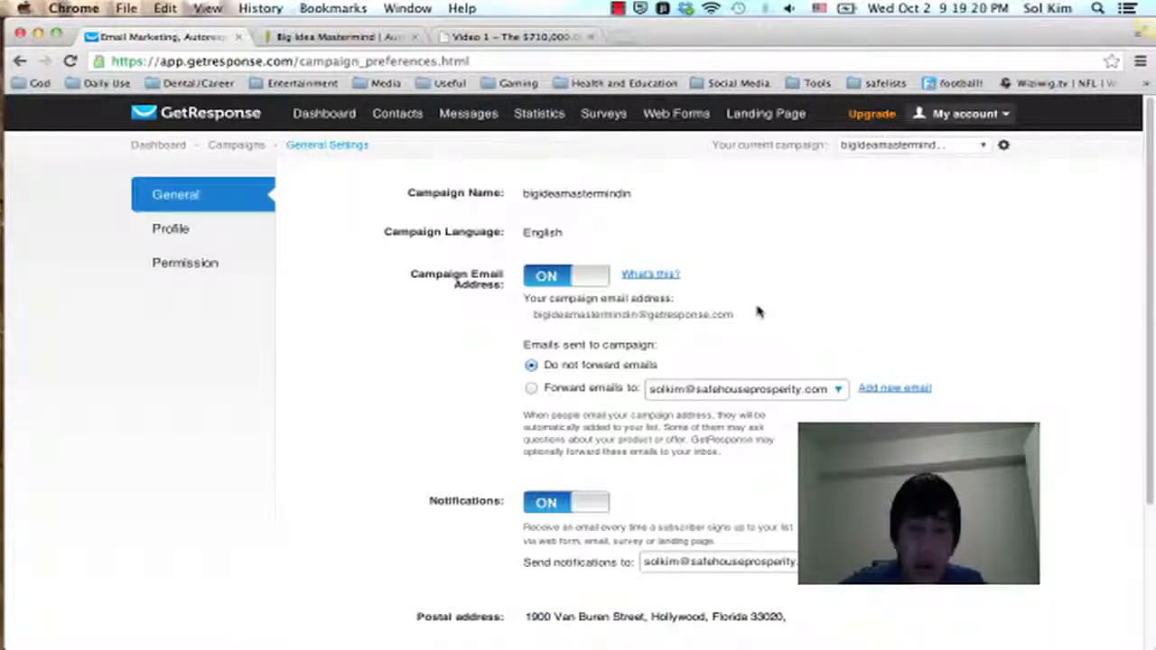
Step: Disable confirmed opt-in for email and web subscriptions in the campaign's permission settings
scroll(757, 311, down, 1)
scroll(865, 420, down, 4)
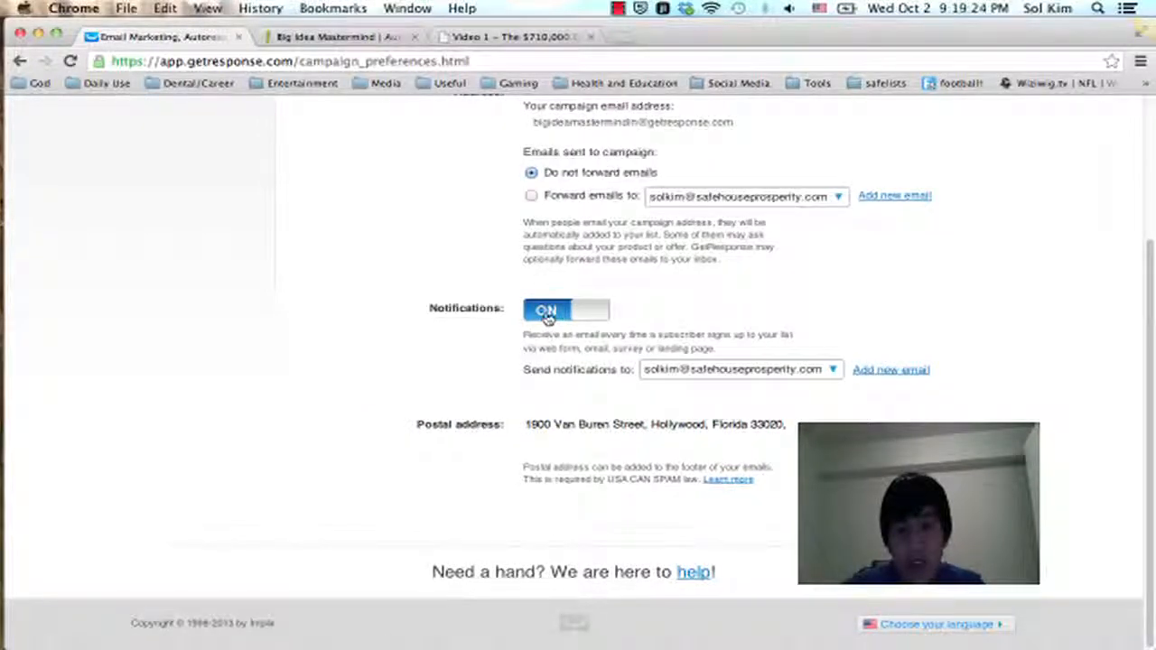
scroll(794, 343, up, 1)
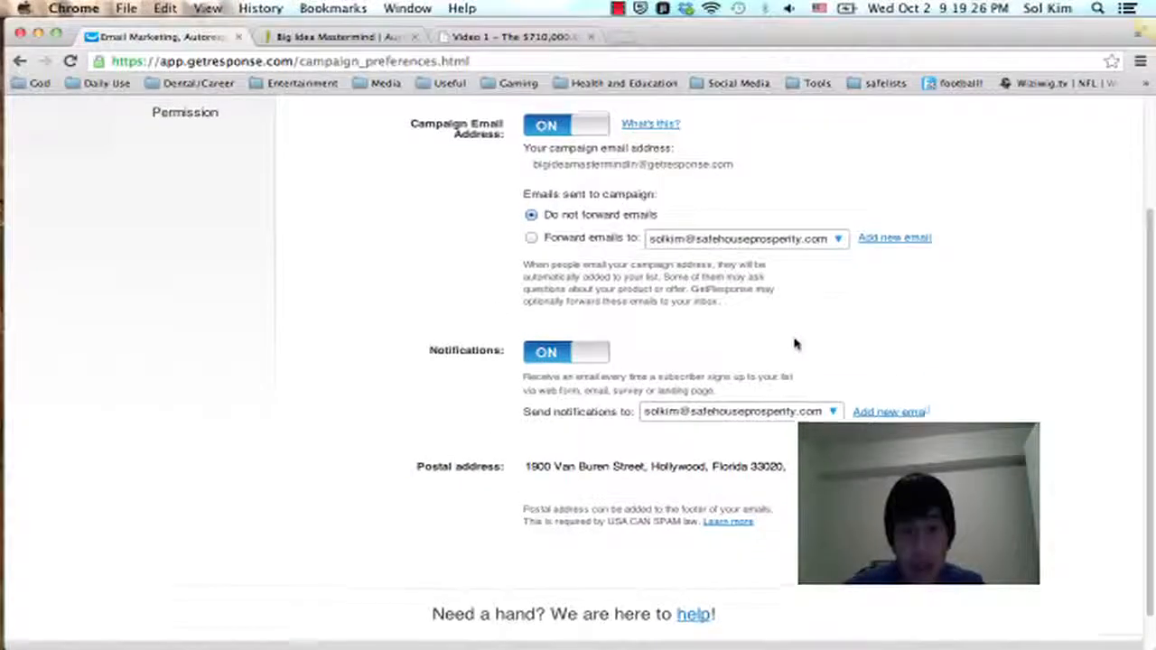
scroll(794, 343, up, 1)
scroll(395, 330, up, 3)
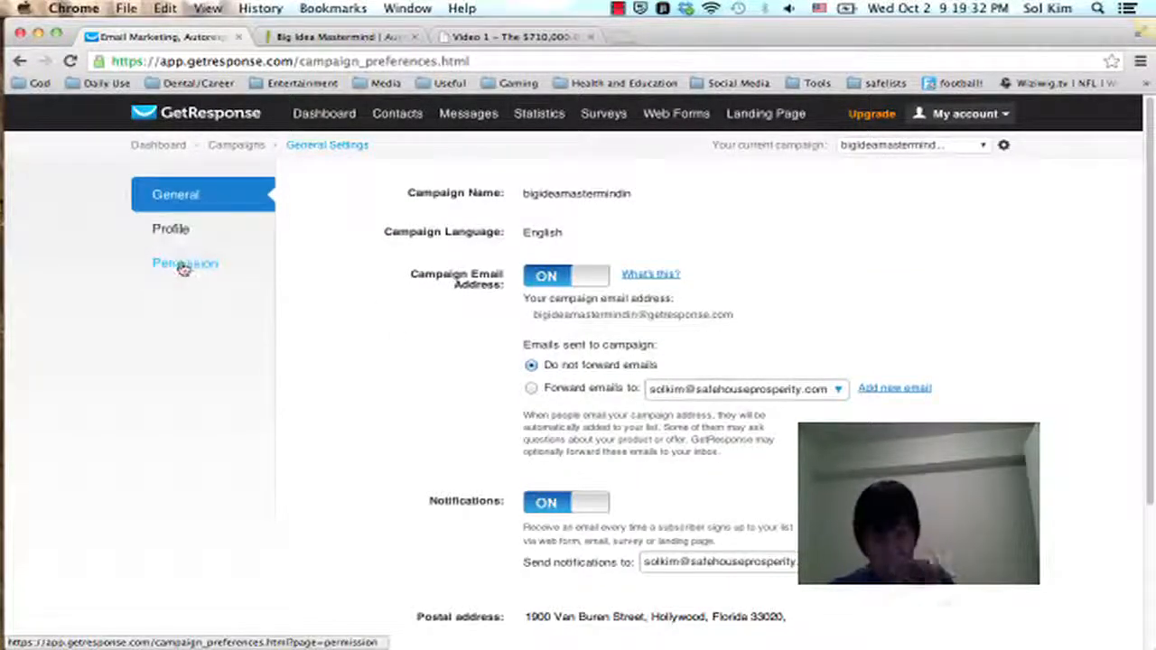
click(217, 263)
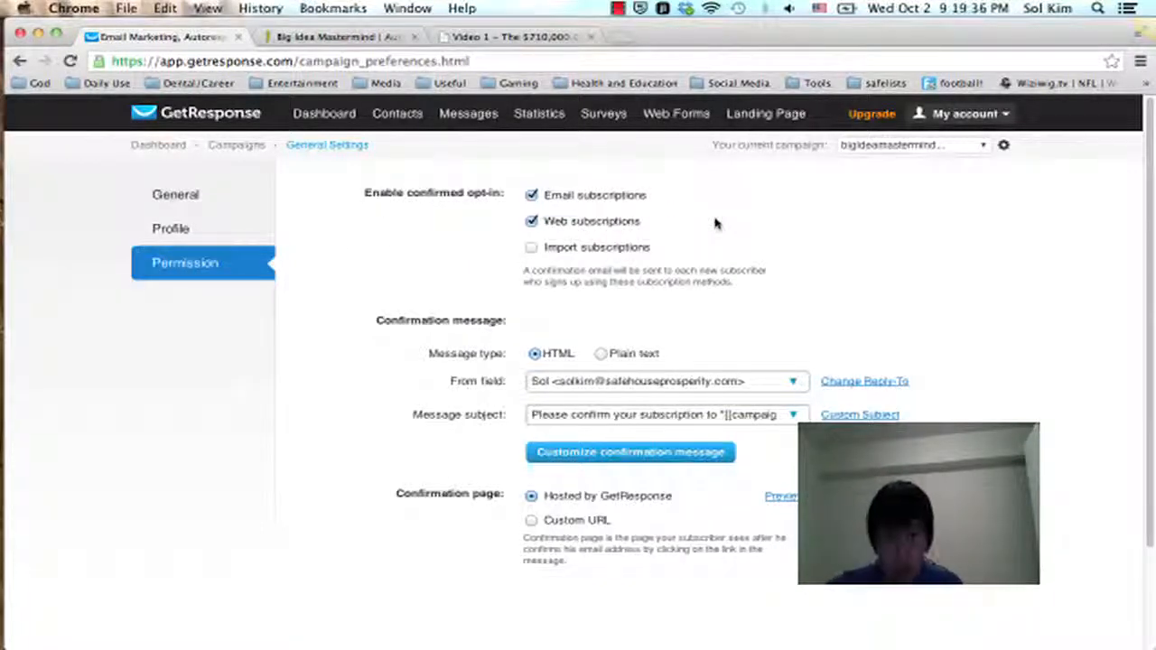
click(531, 195)
click(531, 222)
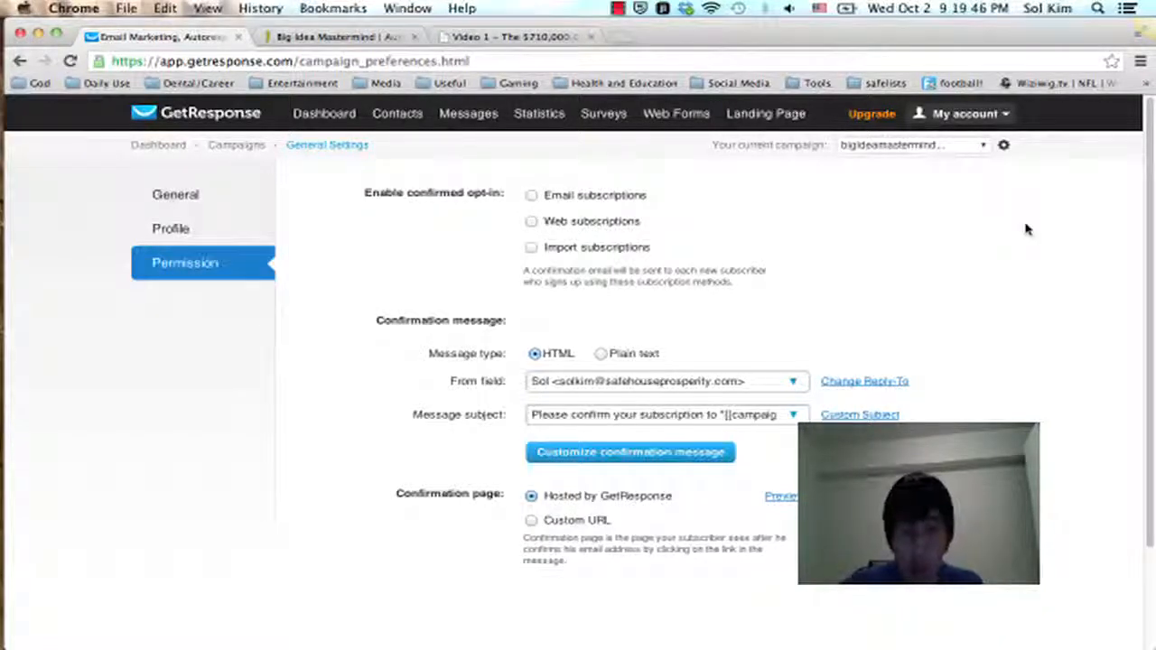
Step: Review the campaign's permission, profile and general settings
scroll(1024, 228, down, 1)
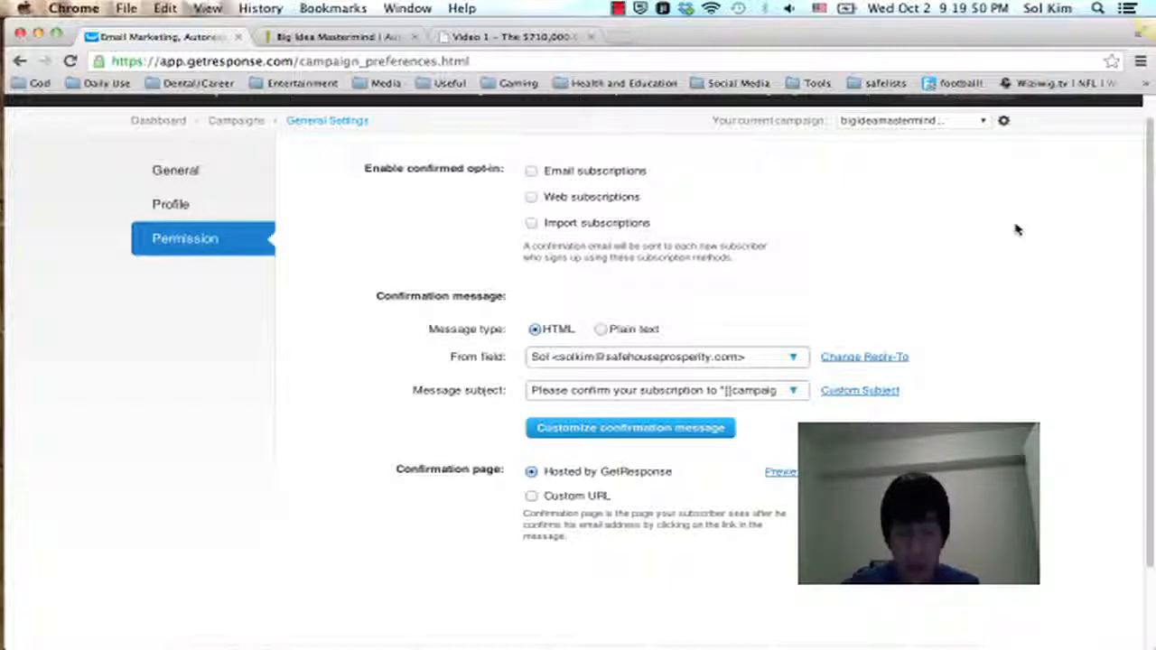
scroll(1017, 229, down, 1)
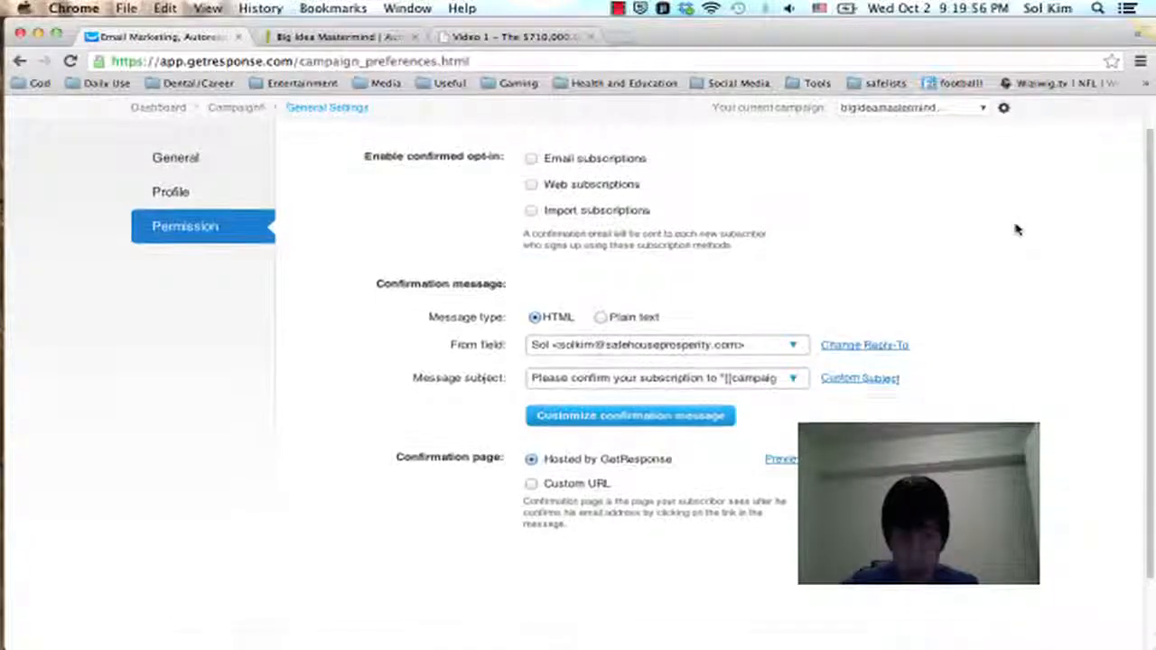
scroll(1016, 229, up, 2)
scroll(1016, 229, down, 3)
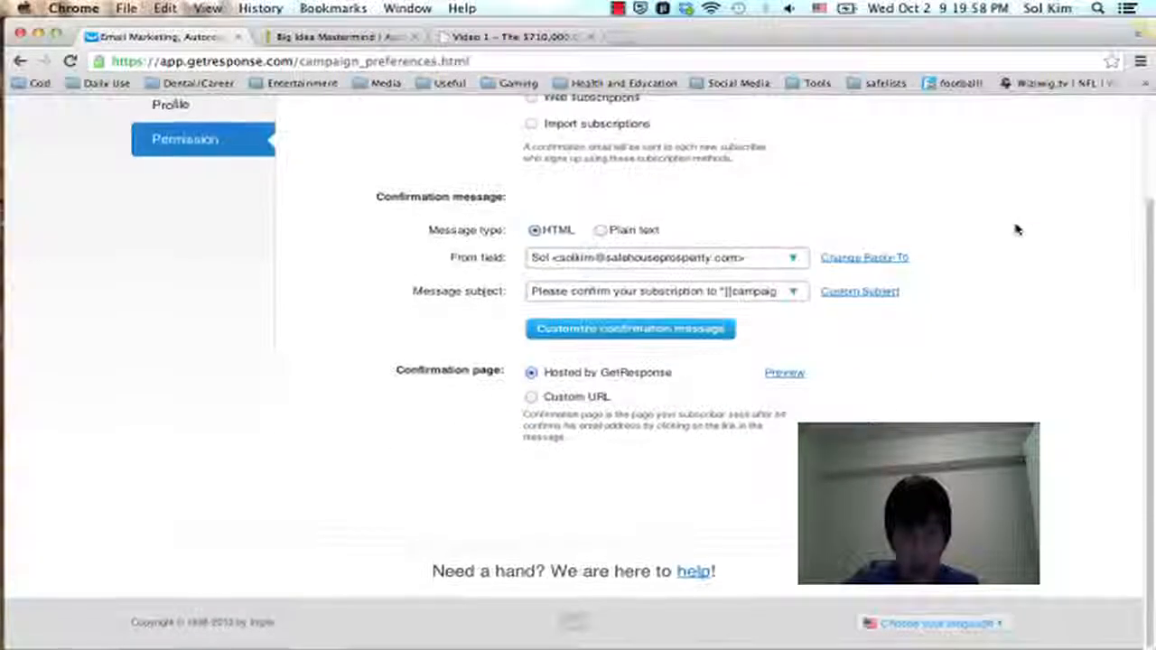
scroll(1015, 230, up, 3)
click(165, 230)
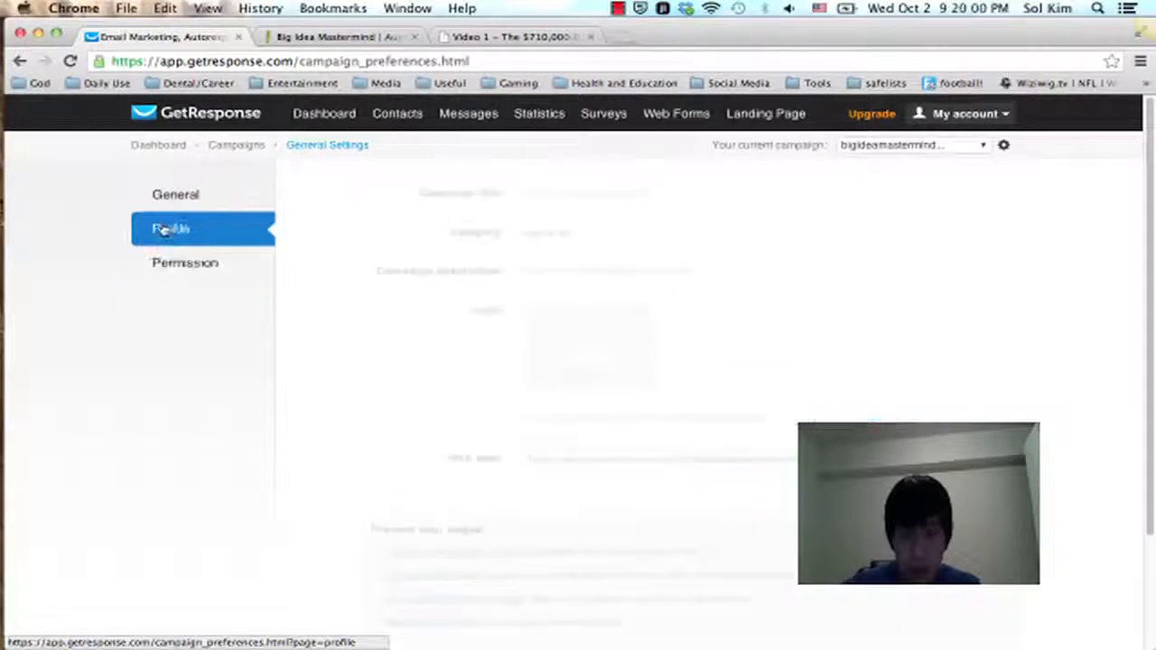
click(211, 196)
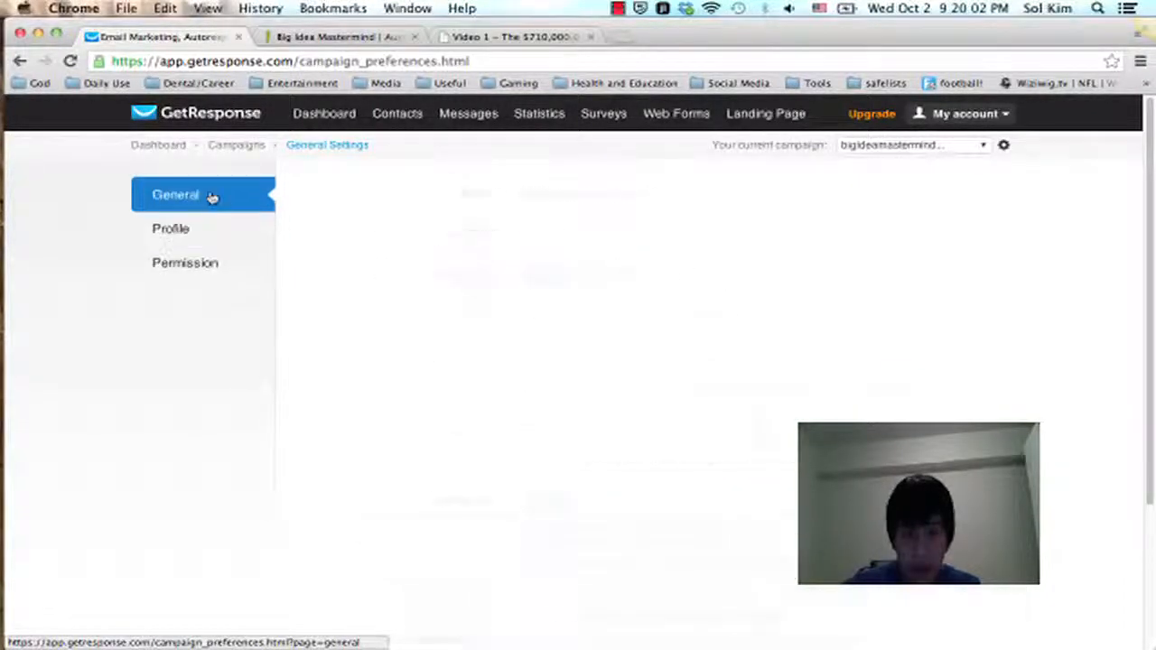
scroll(967, 222, down, 2)
scroll(1062, 252, down, 3)
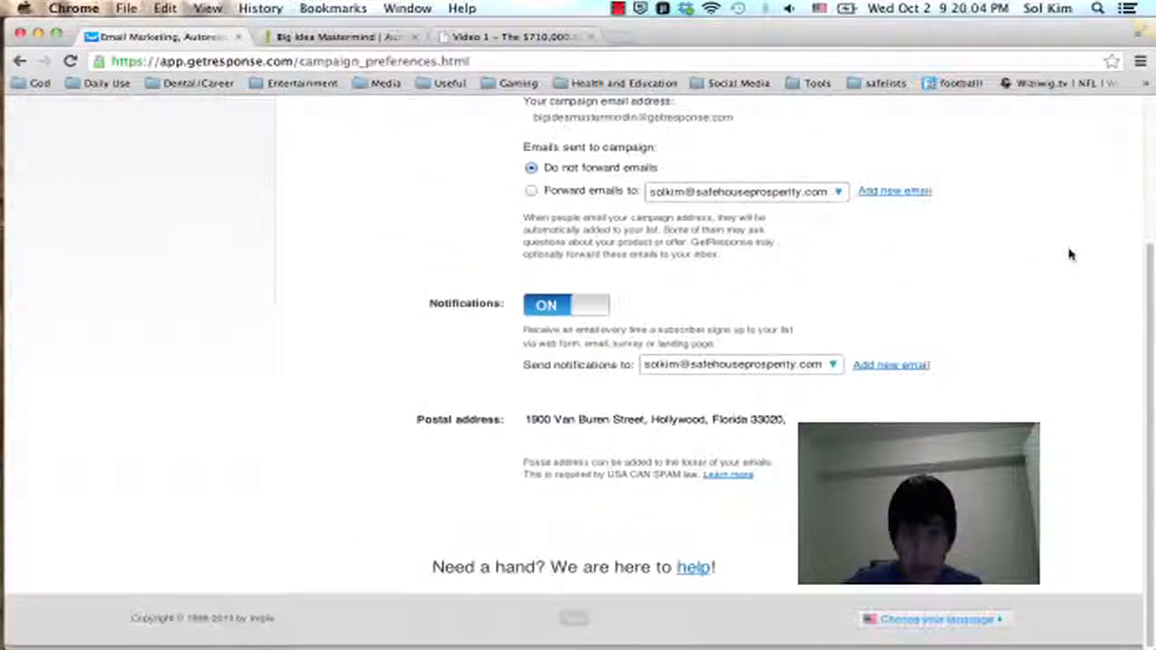
scroll(1068, 253, up, 5)
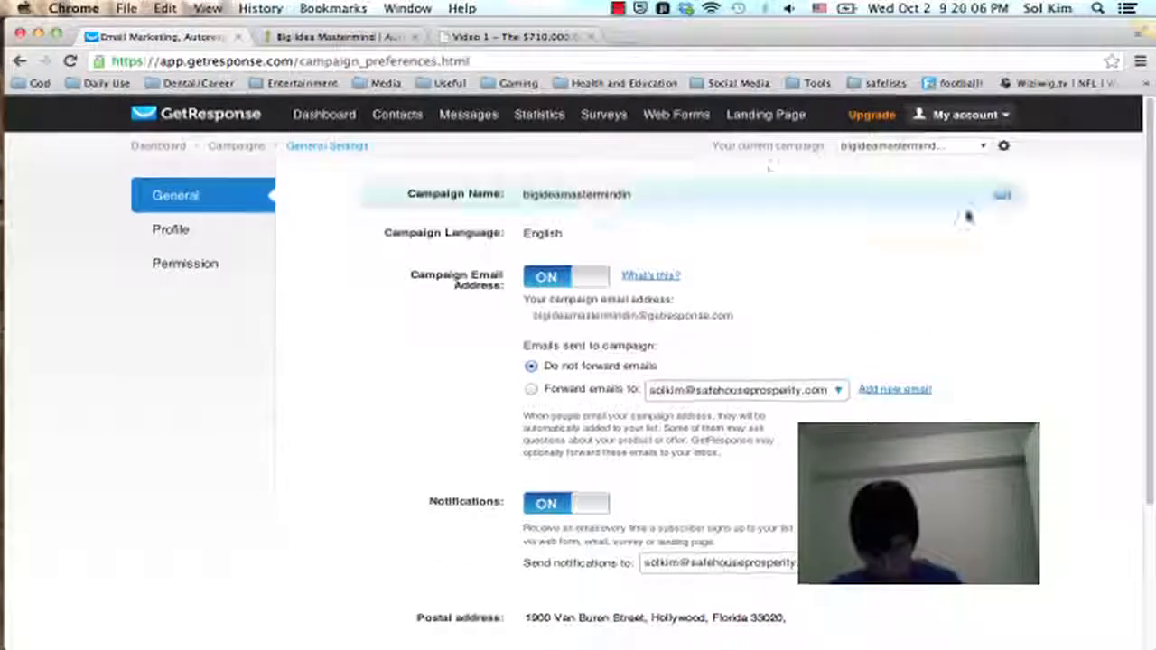
Step: Start creating a new web form for the campaign and bring up its design canvas
mouse_move(598, 131)
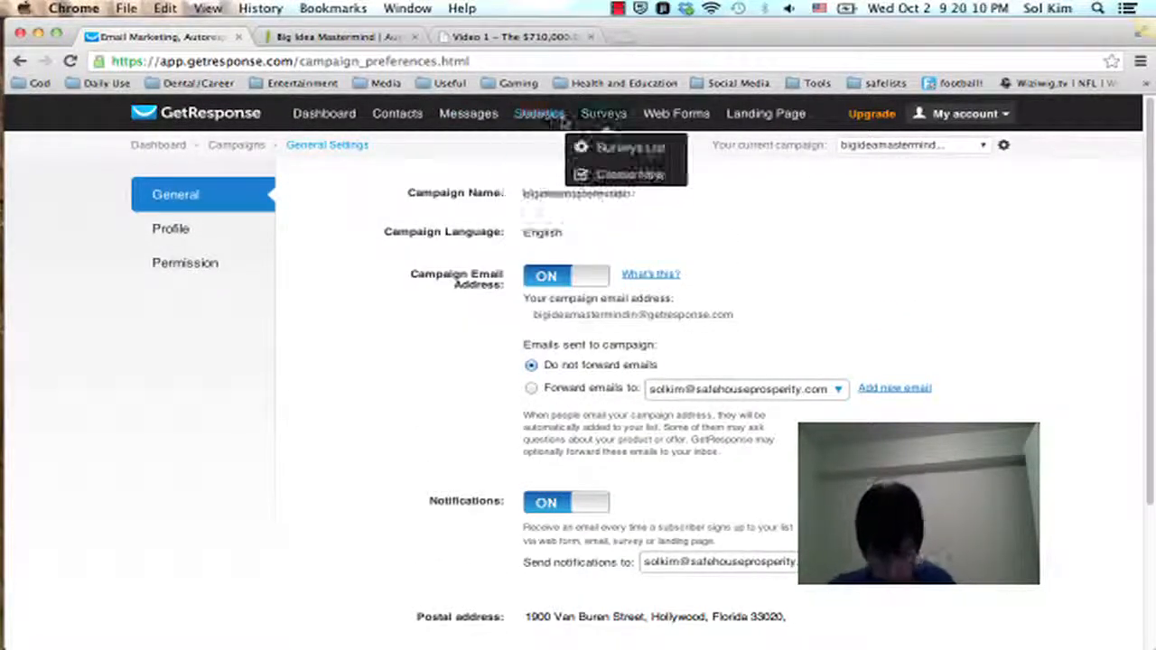
mouse_move(677, 122)
click(683, 180)
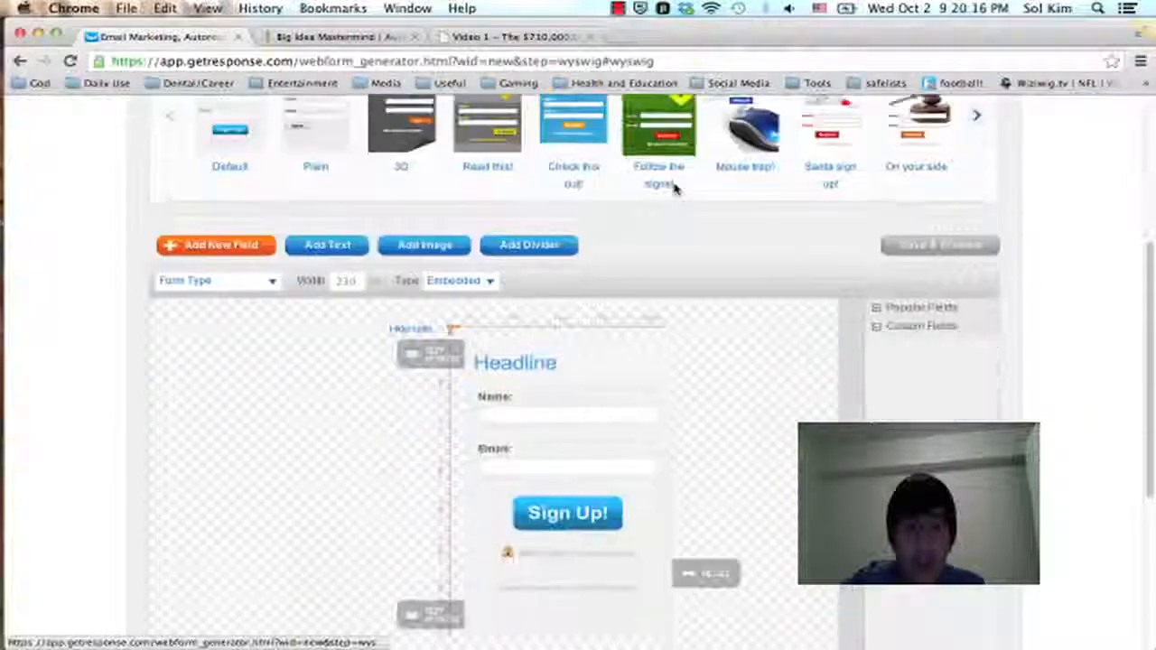
scroll(675, 189, down, 4)
scroll(675, 189, up, 3)
scroll(676, 189, down, 1)
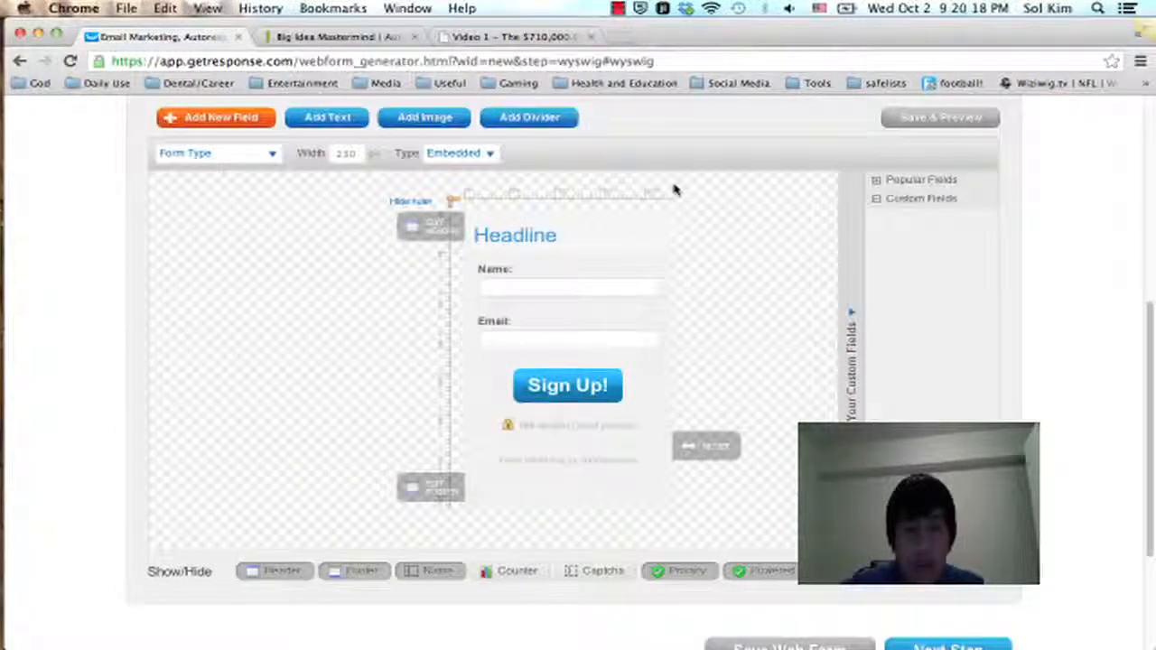
Step: Hide the header, footer, privacy, powered-by and name elements so the sign-up form keeps only the email field and Sign Up! button
click(275, 570)
scroll(259, 362, up, 4)
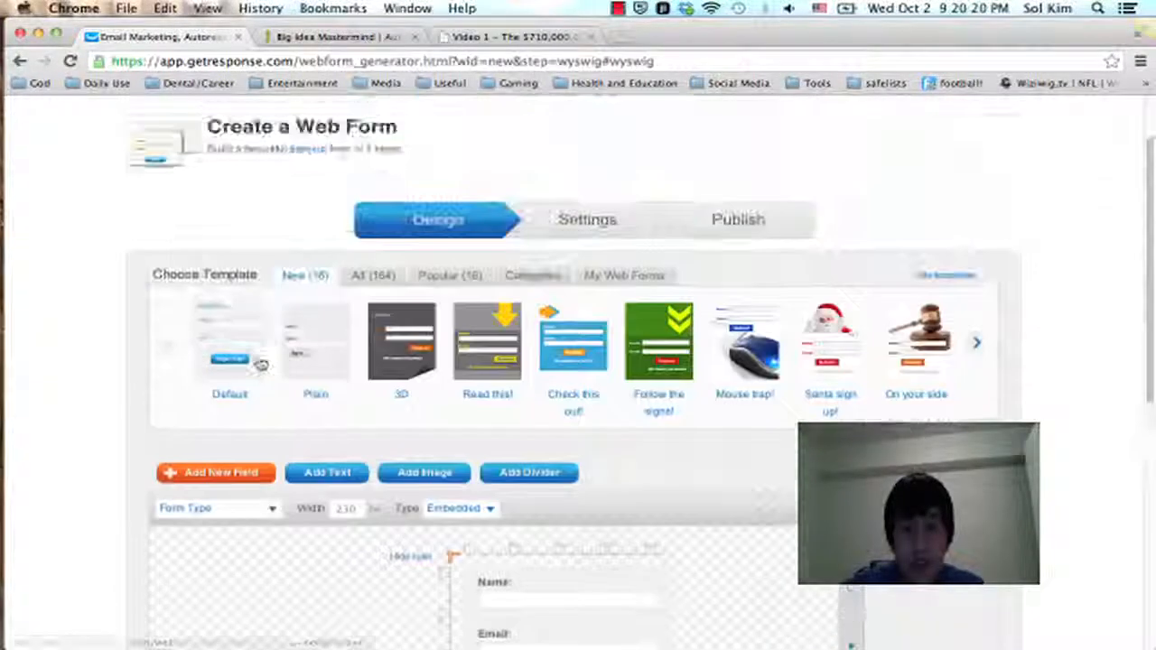
scroll(260, 363, down, 4)
scroll(260, 363, up, 3)
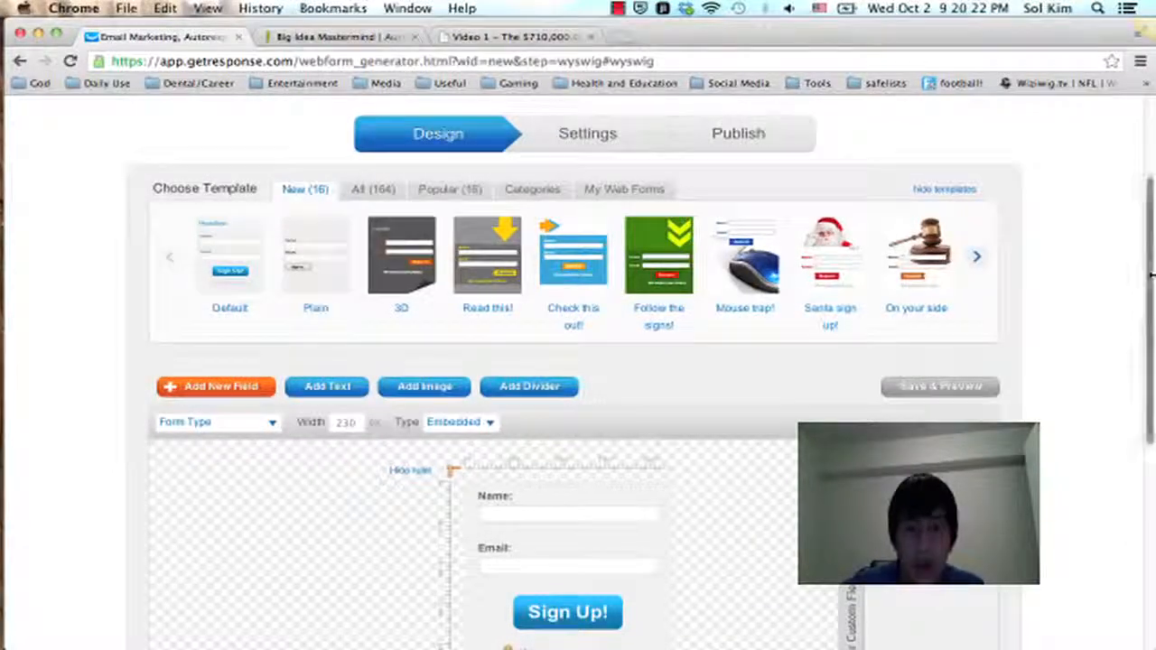
scroll(1057, 212, down, 5)
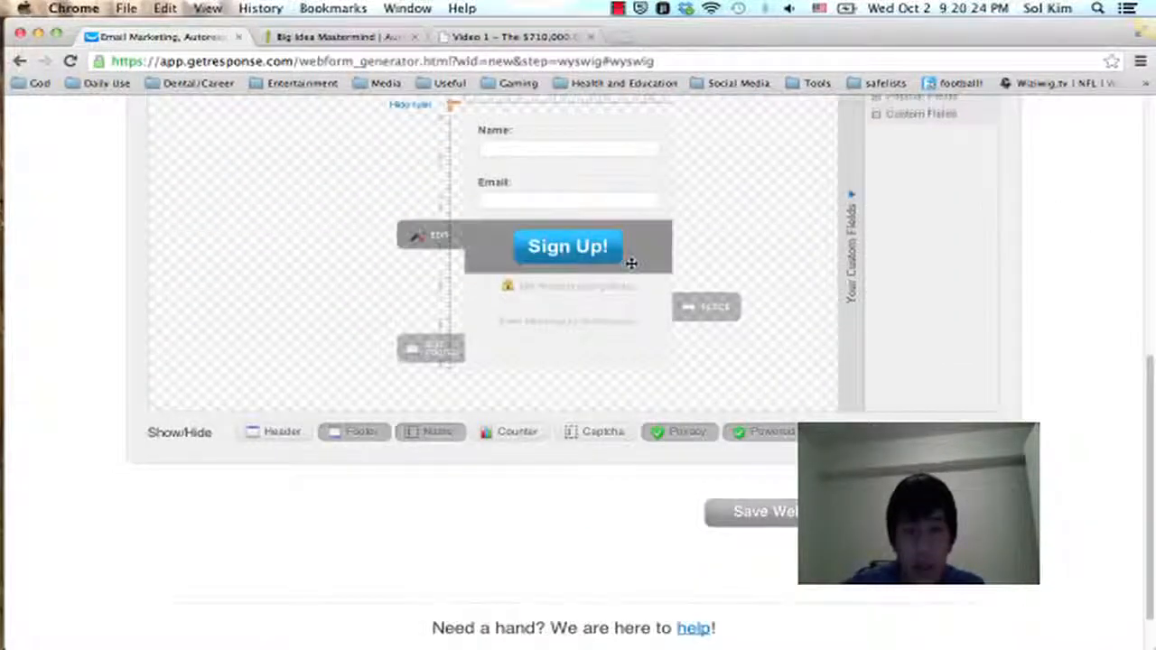
click(374, 435)
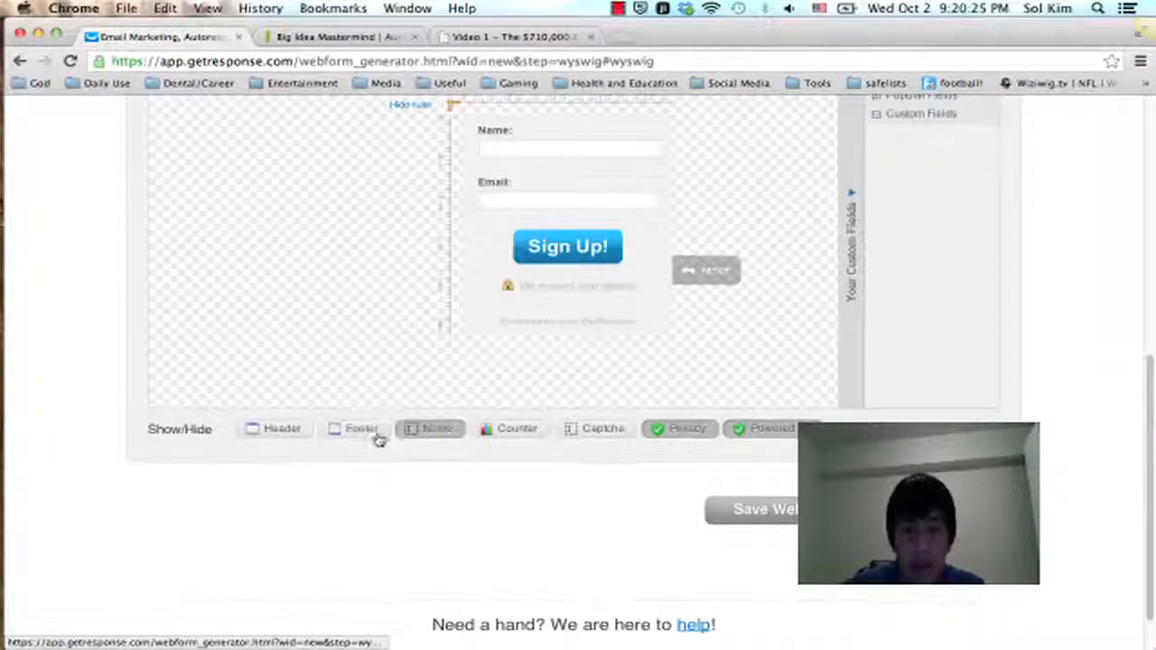
click(701, 437)
click(769, 431)
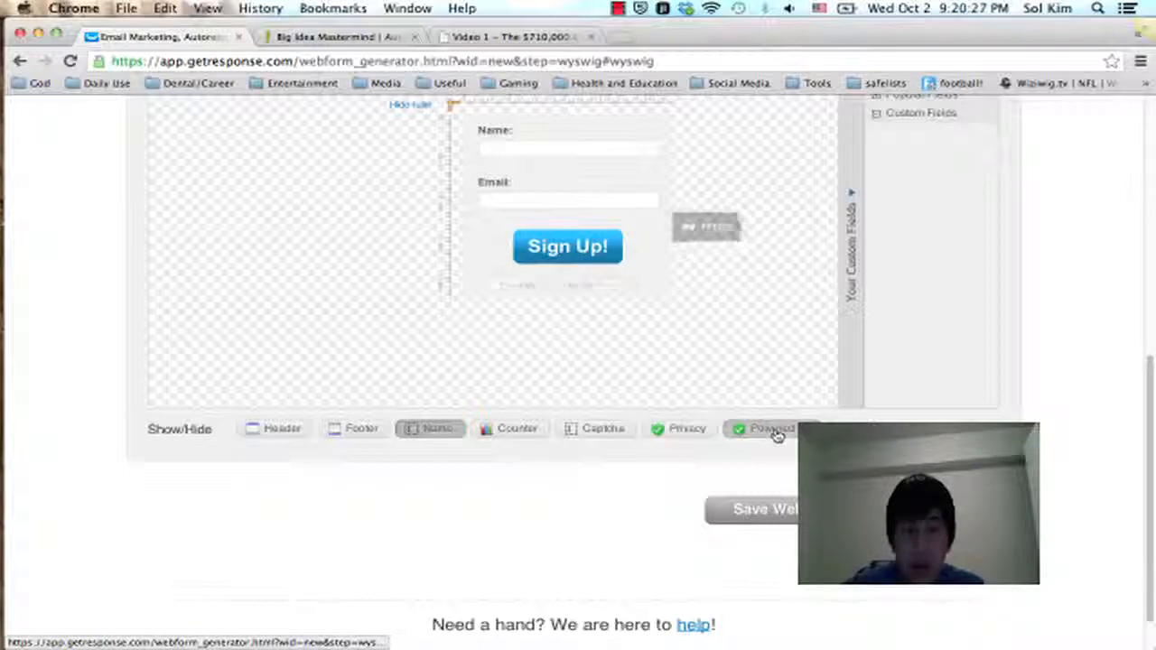
click(420, 424)
scroll(506, 334, up, 3)
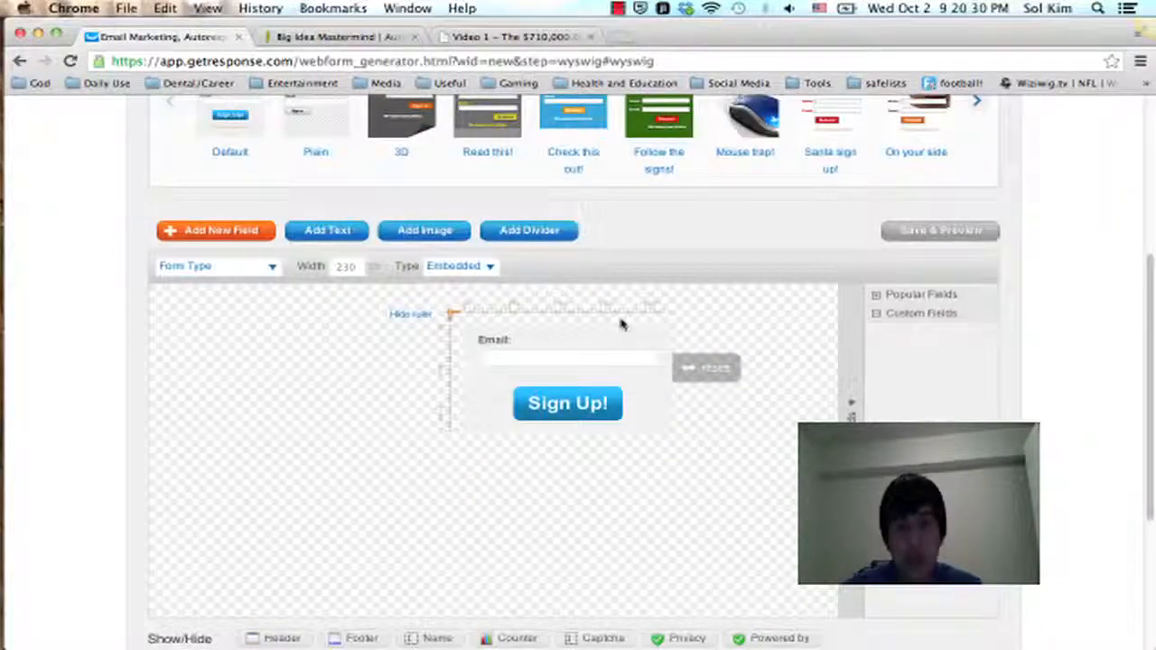
scroll(1050, 262, down, 3)
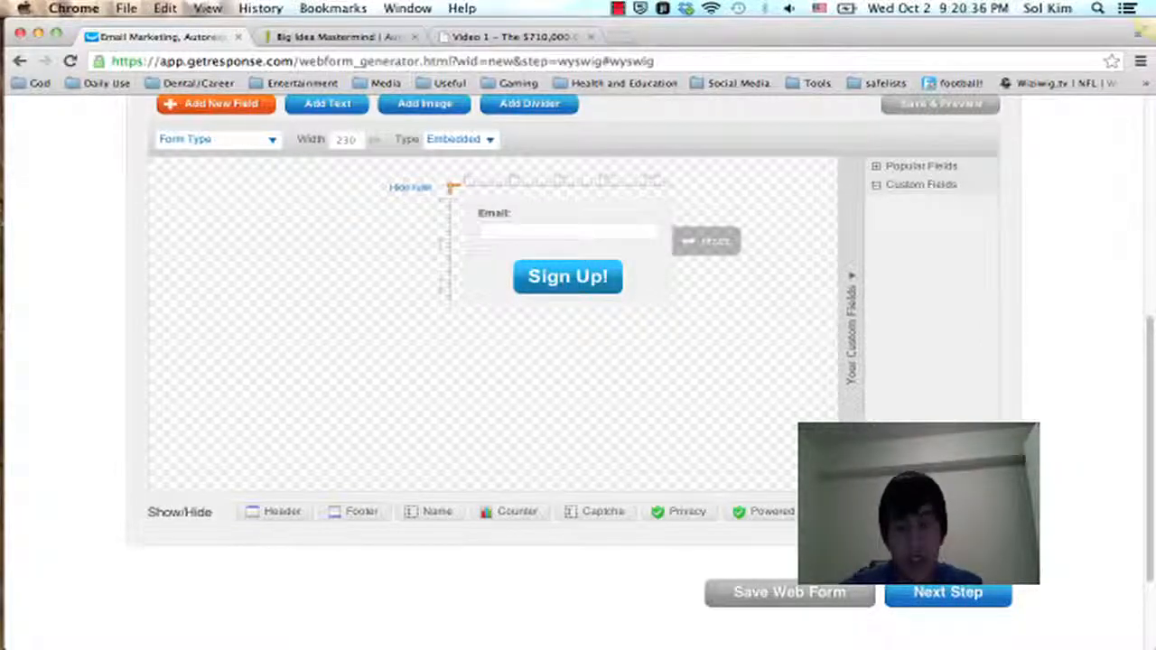
Step: Move on to the web form's settings and name the form "bigideamastermindin"
click(945, 591)
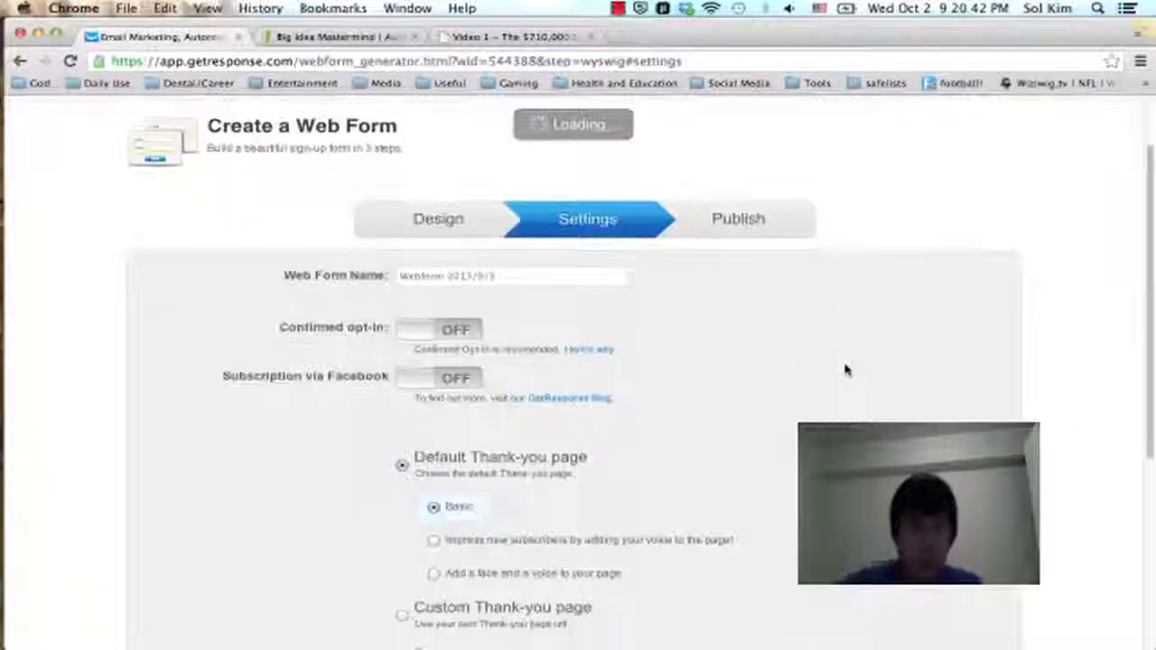
click(542, 156)
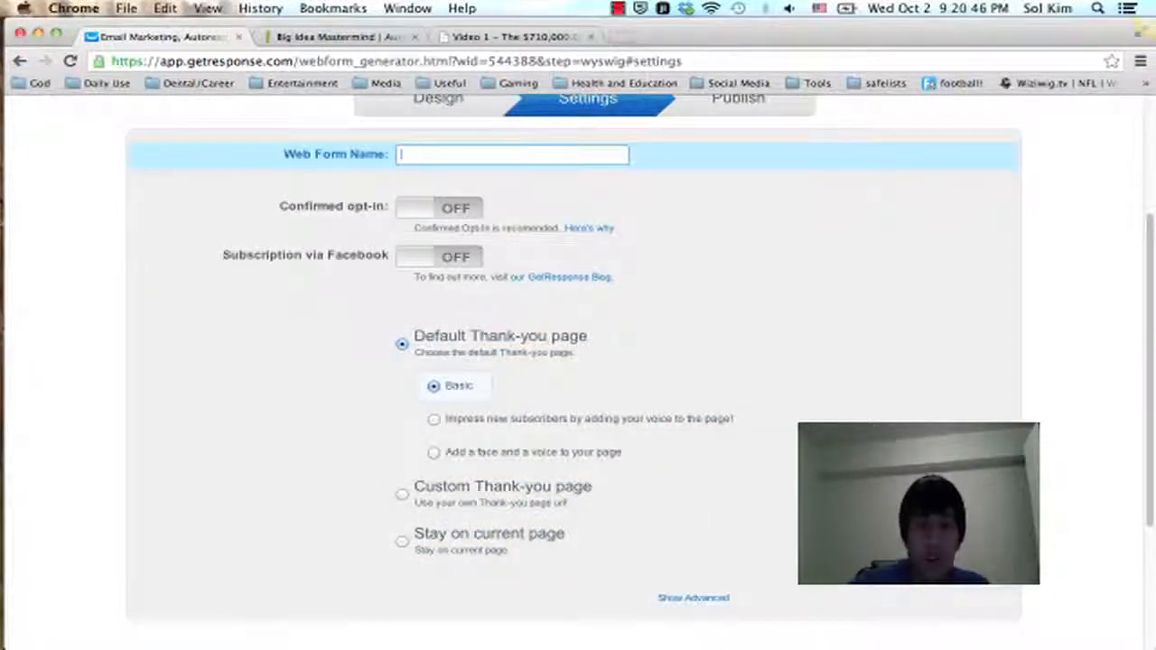
text(big)
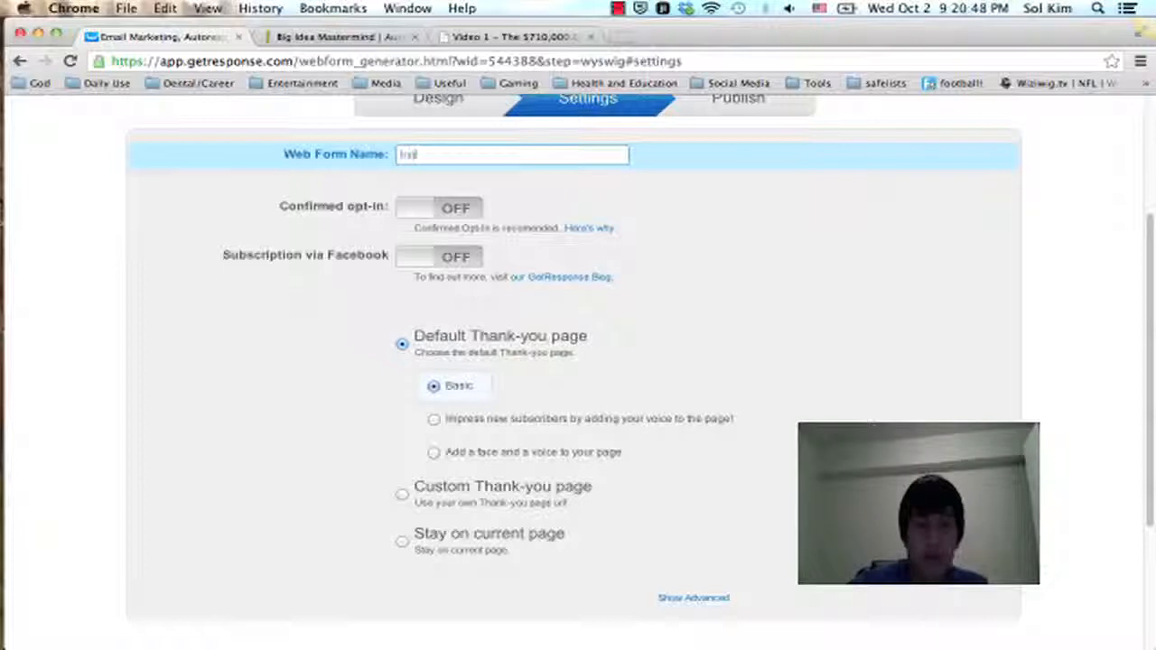
text(ideamastermind)
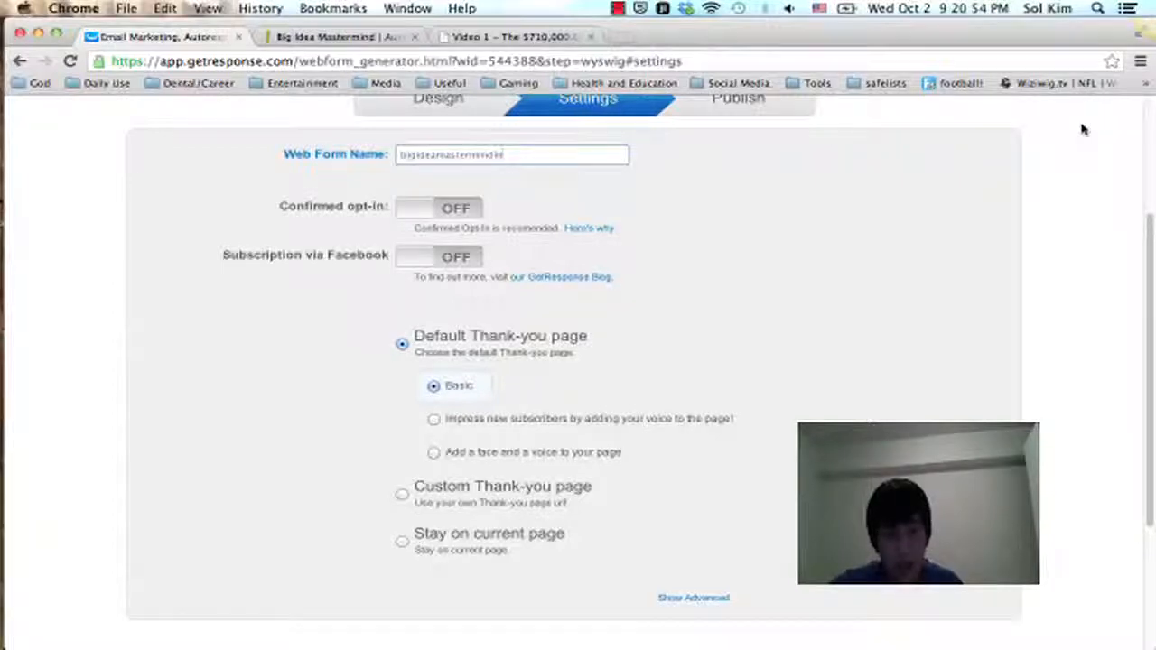
click(403, 495)
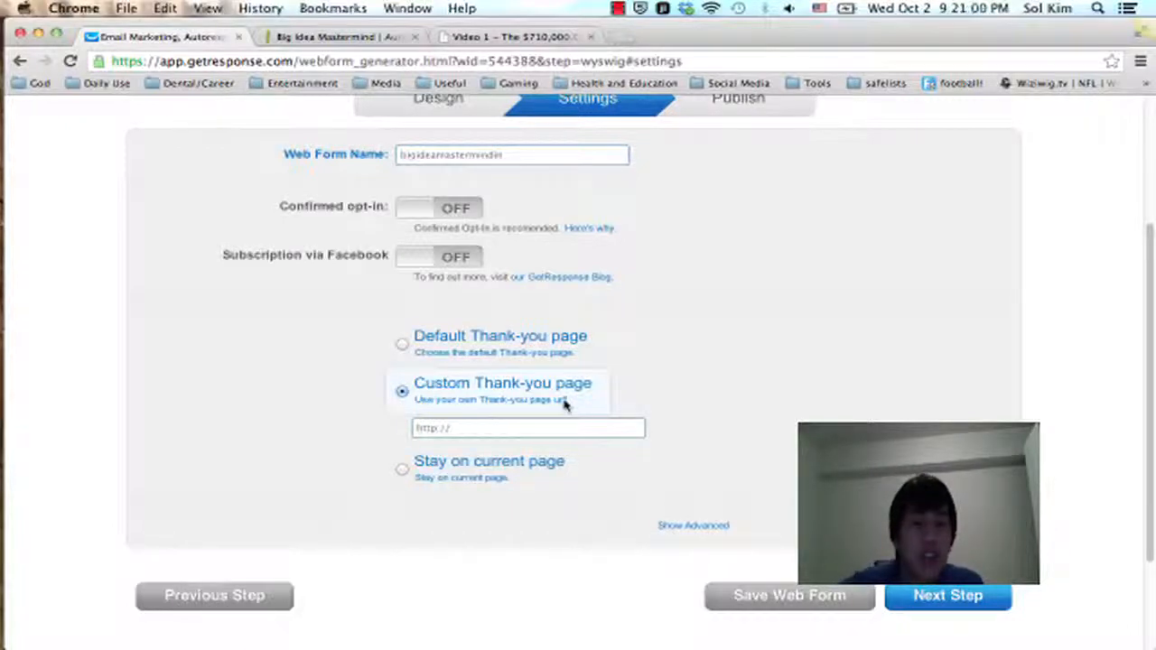
click(531, 431)
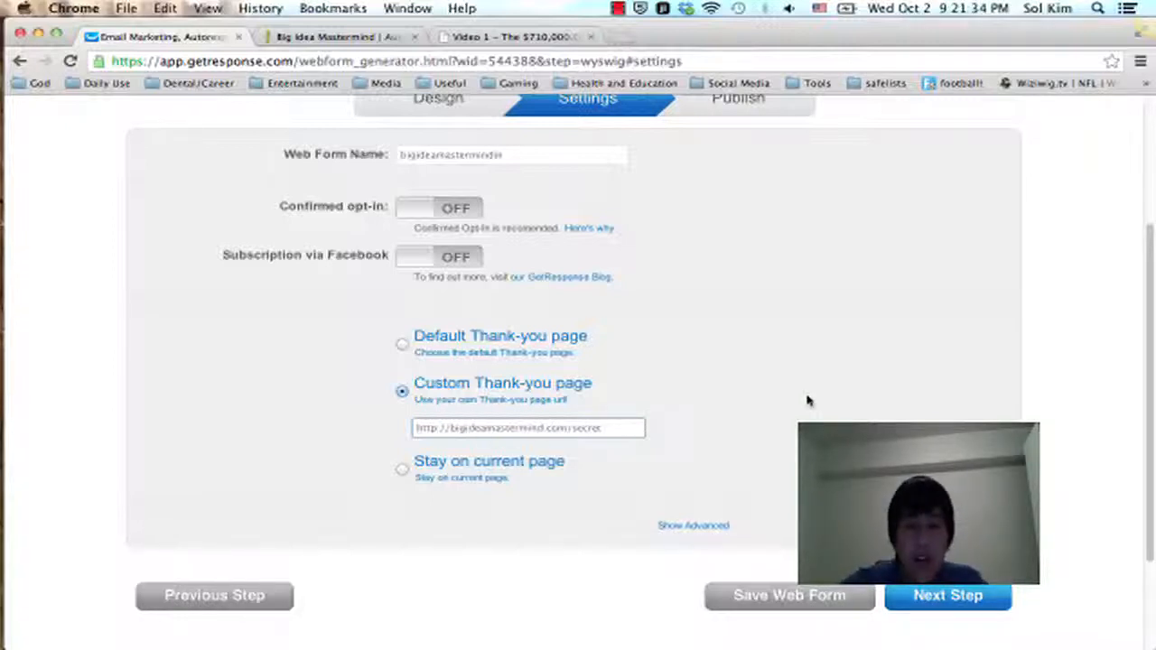
scroll(872, 374, up, 2)
scroll(872, 374, down, 5)
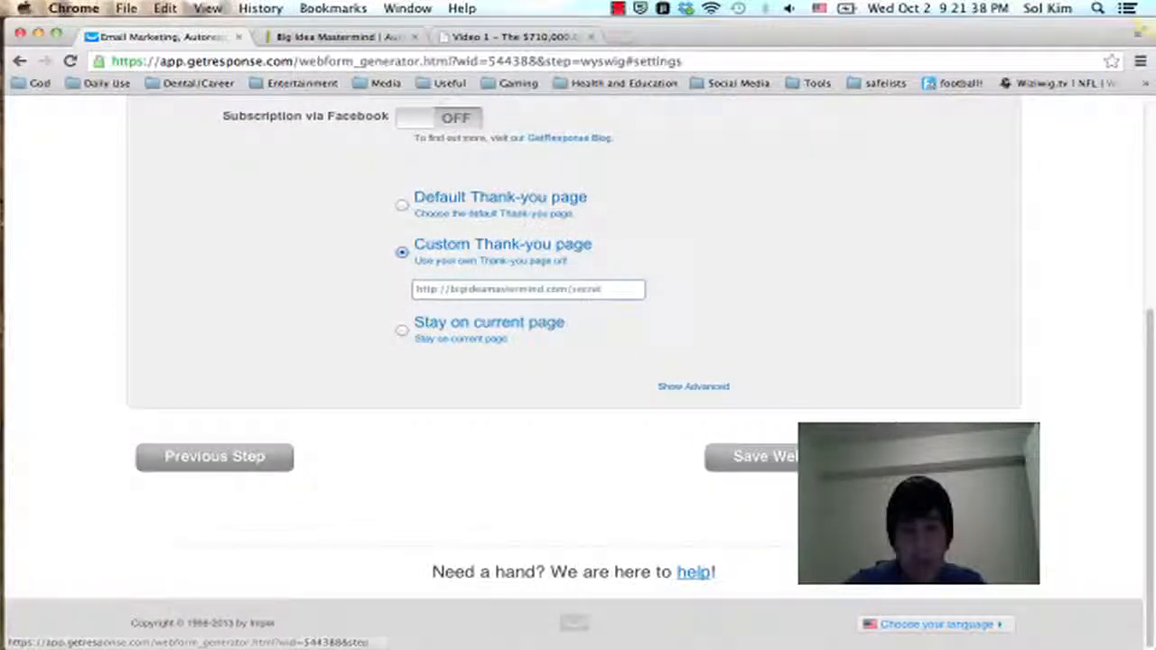
click(826, 456)
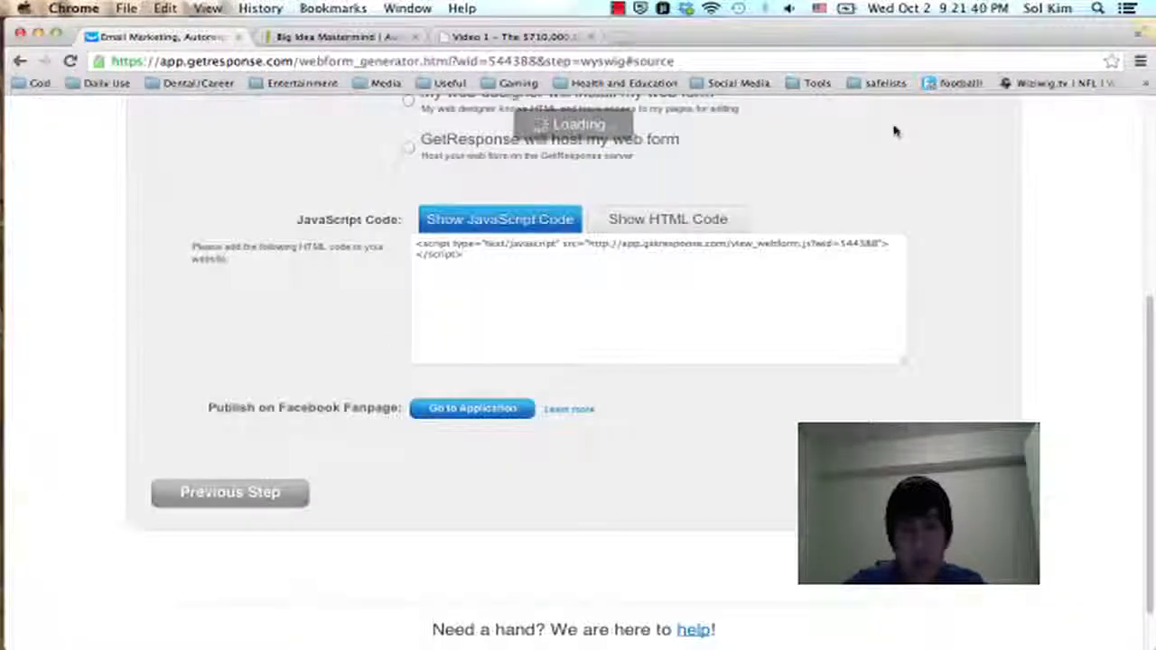
scroll(894, 131, up, 10)
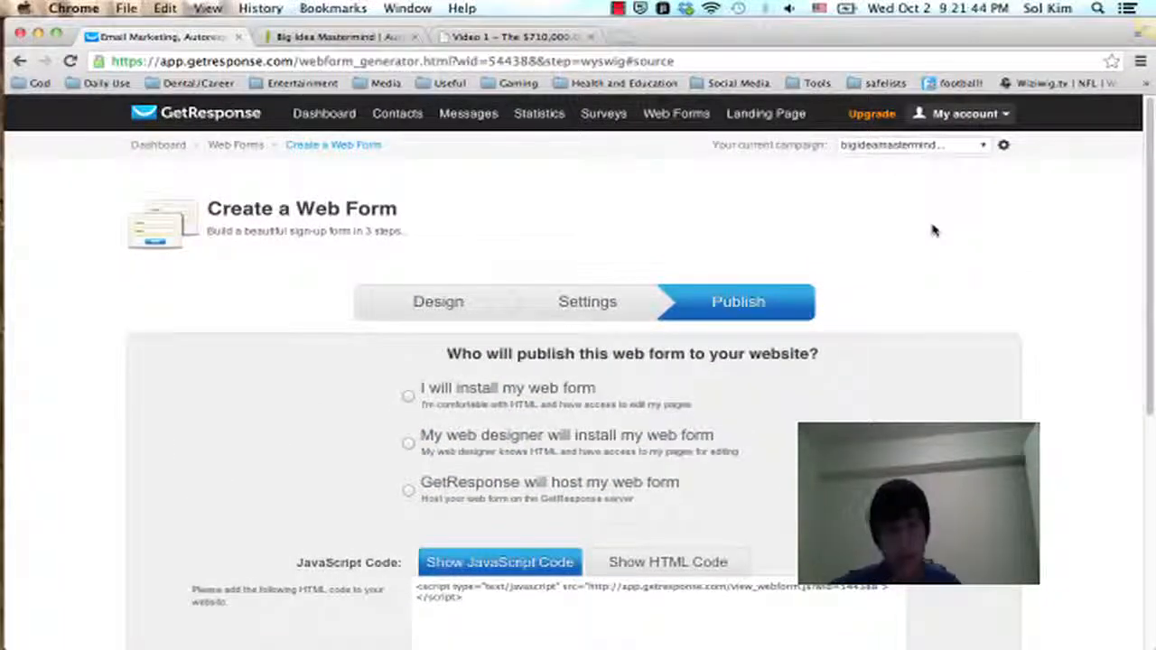
Step: Review the custom thank-you page at bigideamastermind.com/secret, including its video and the notices below, and raise the sound volume
click(510, 36)
scroll(479, 339, up, 5)
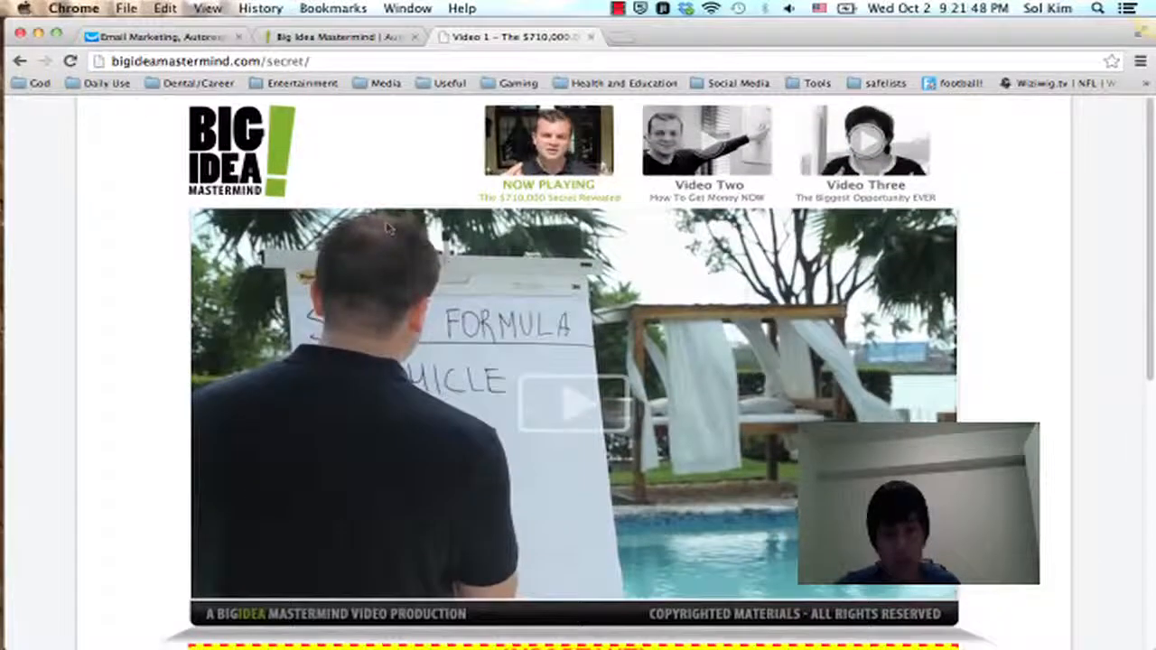
scroll(844, 240, down, 3)
scroll(844, 239, down, 6)
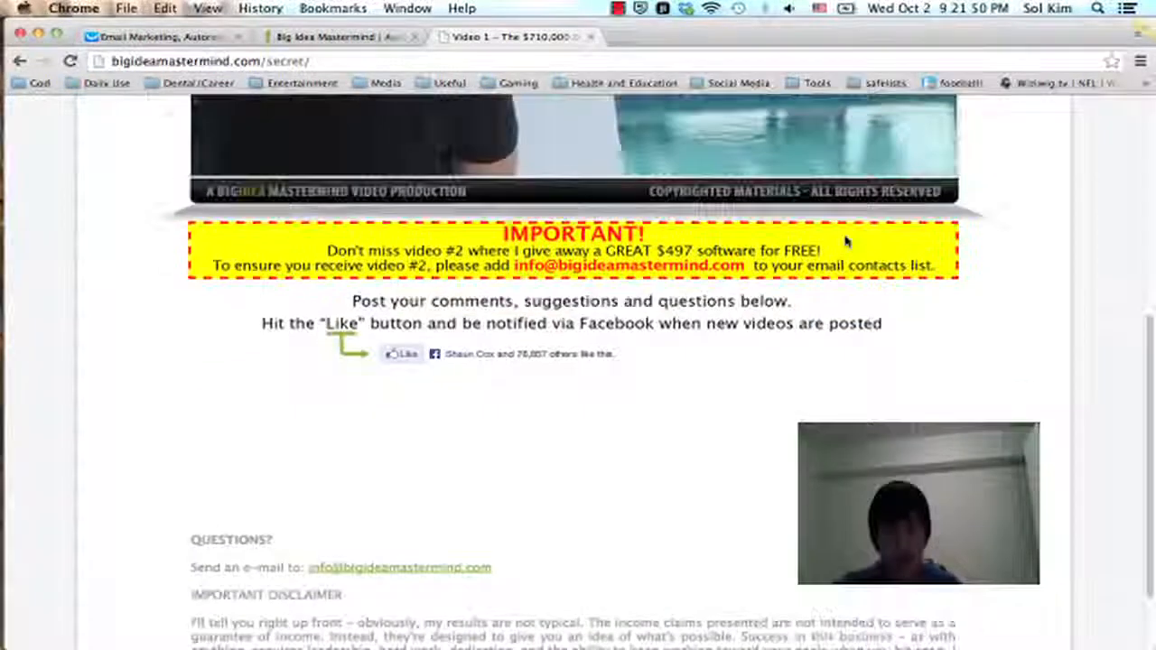
scroll(843, 239, up, 9)
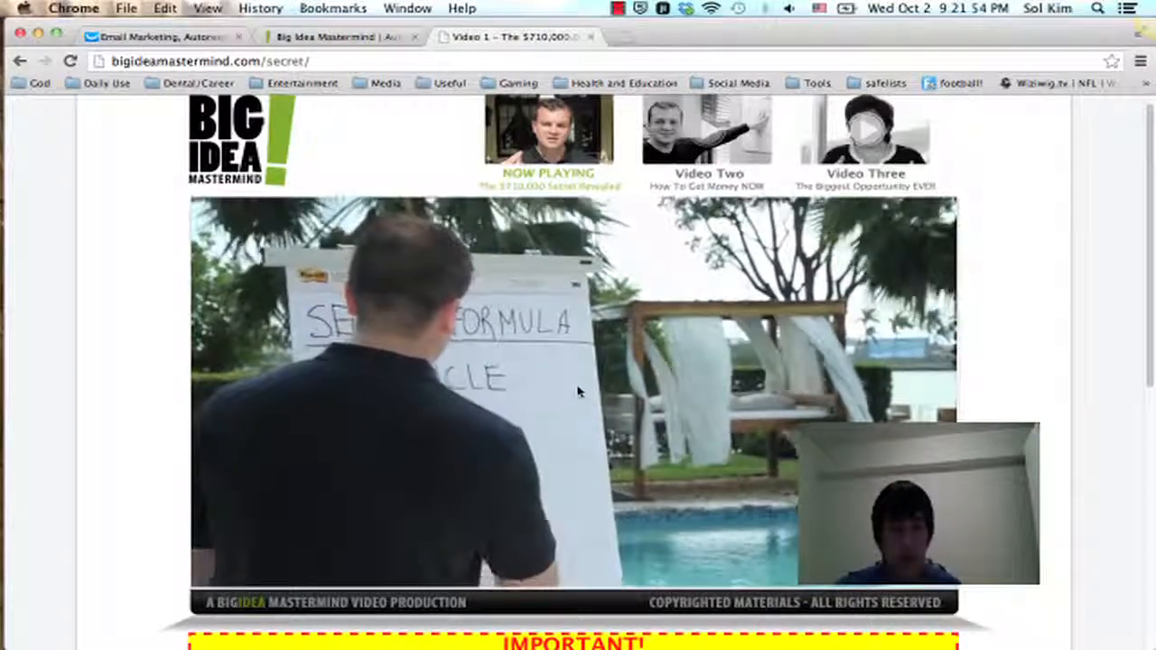
key(XF86AudioRaiseVolume)
key(XF86AudioRaiseVolume)
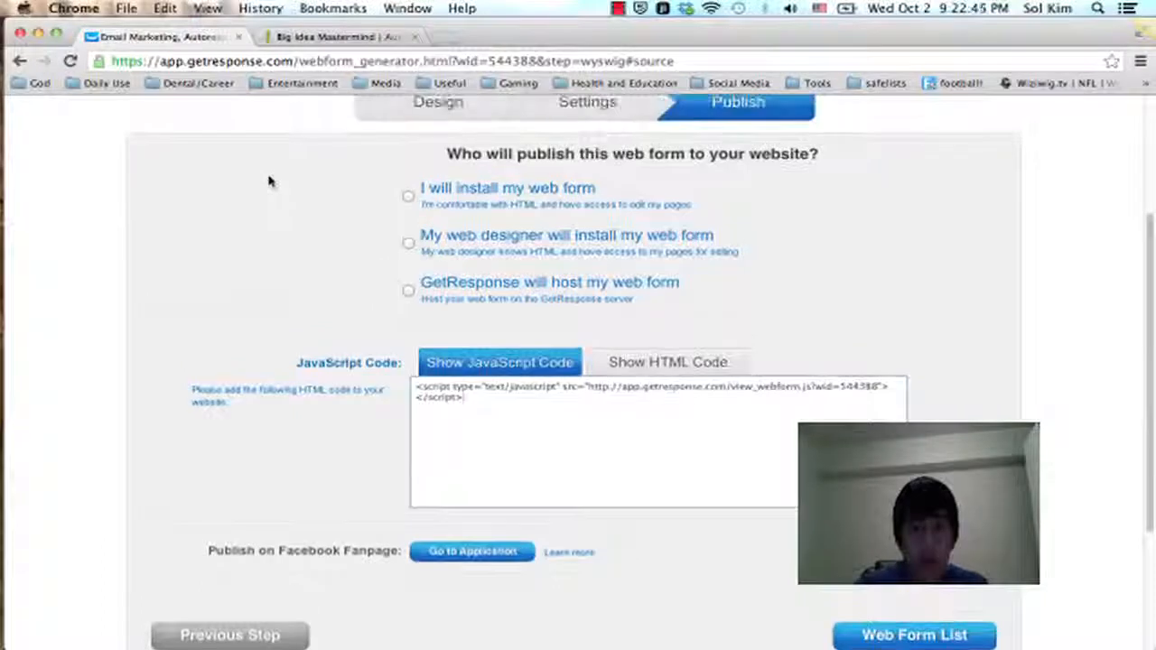
Step: Choose to install the web form yourself, show its HTML code, and exclude the CSS styles from the code
click(408, 195)
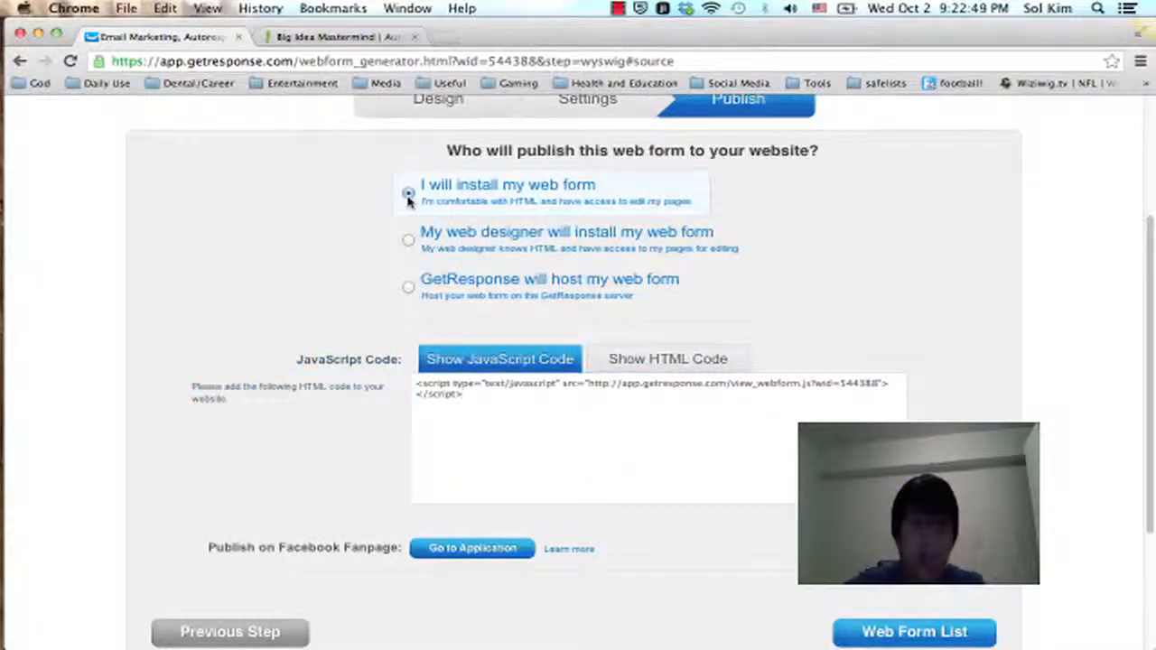
scroll(225, 235, down, 2)
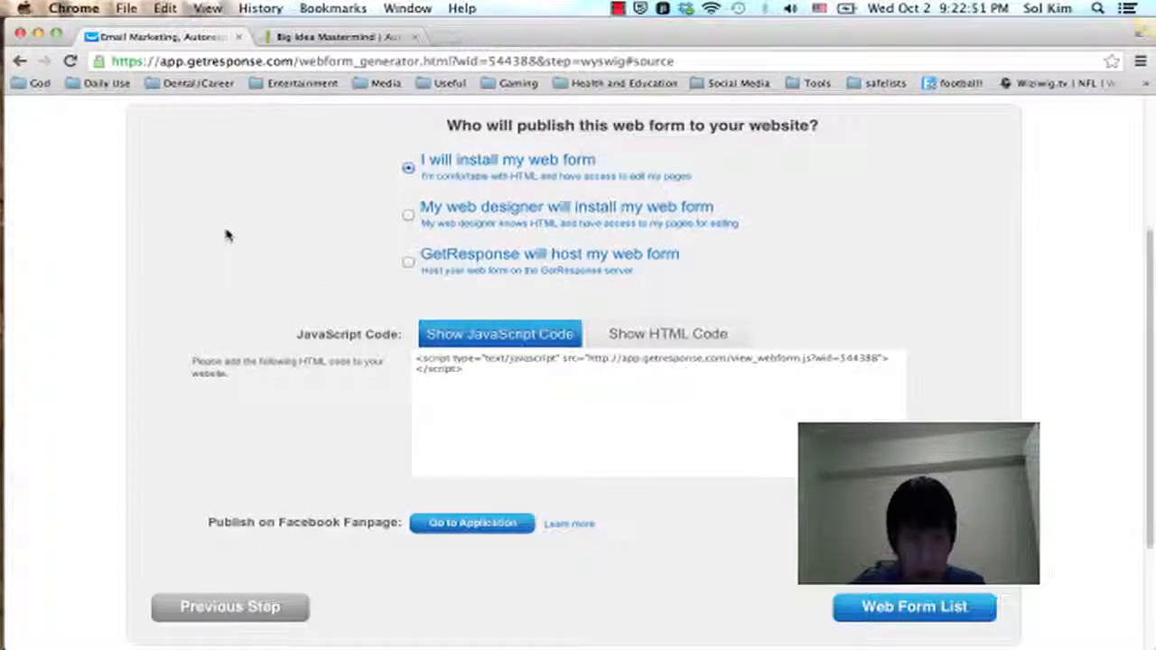
click(665, 332)
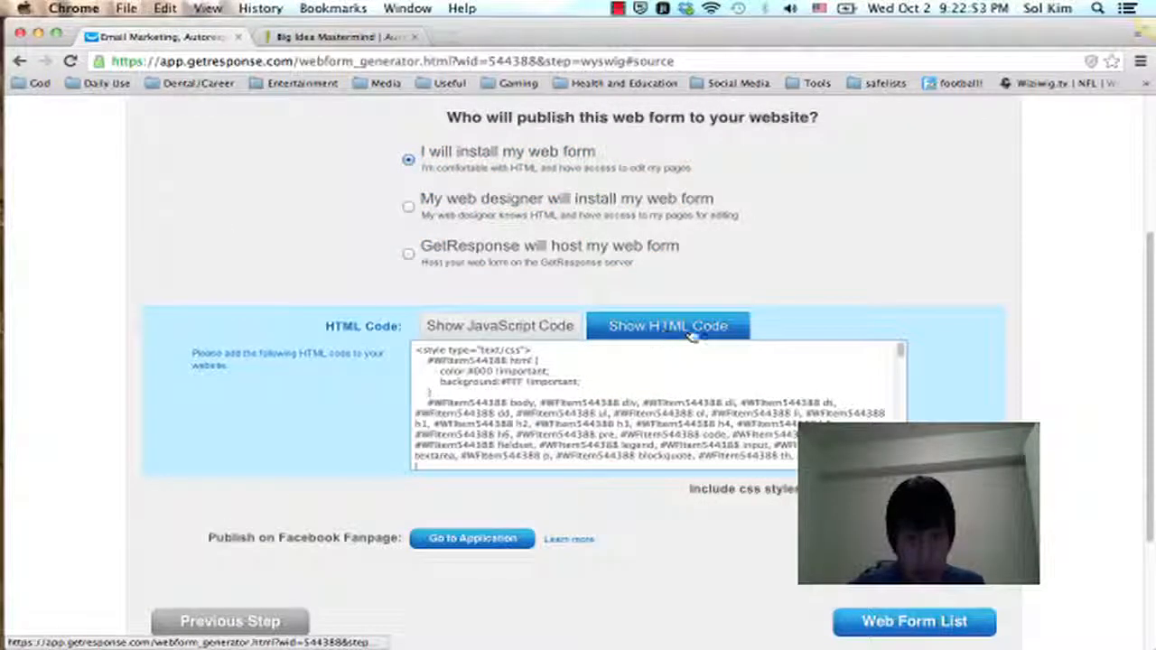
click(867, 488)
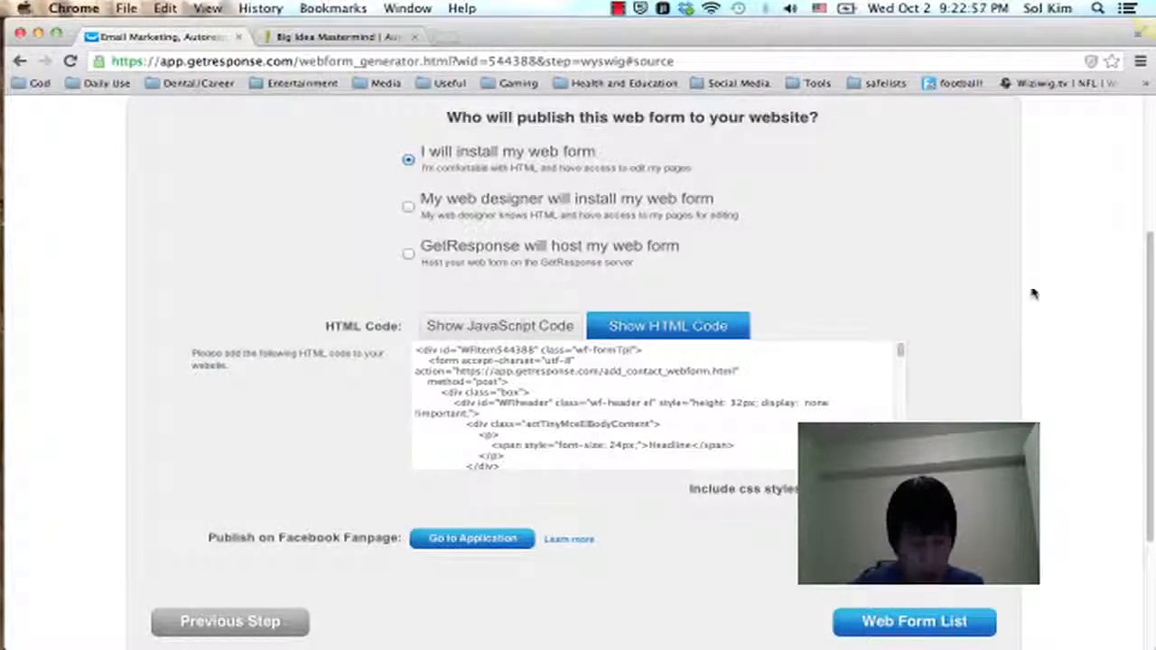
Step: Select the web form's entire HTML code
scroll(993, 252, down, 1)
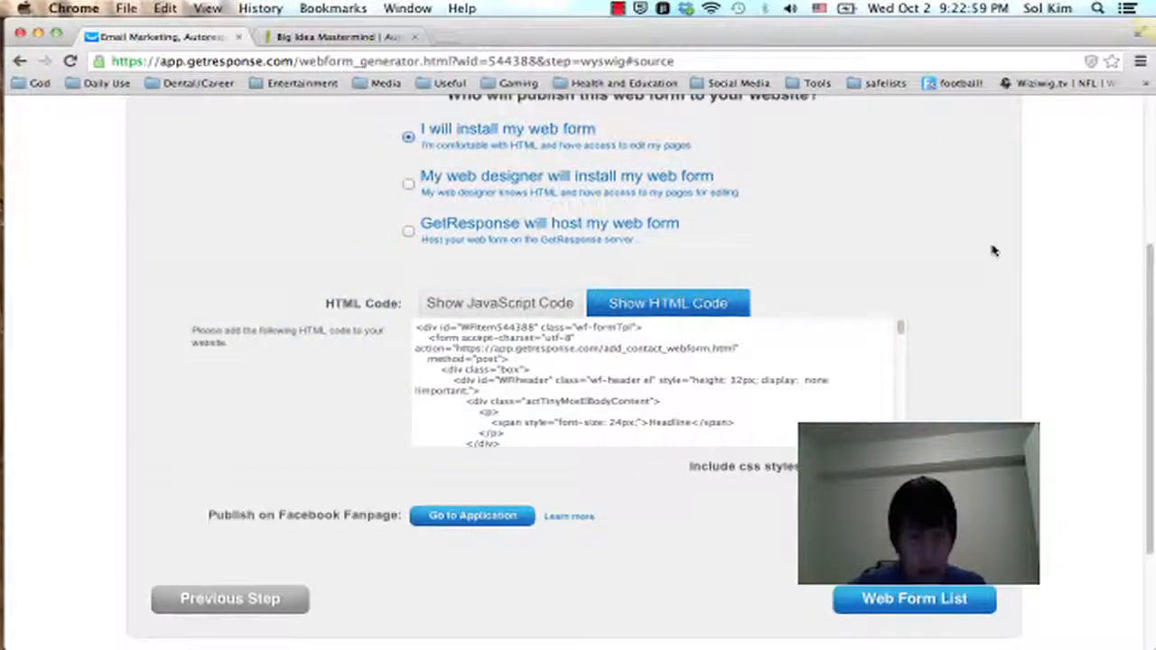
click(678, 402)
click(670, 409)
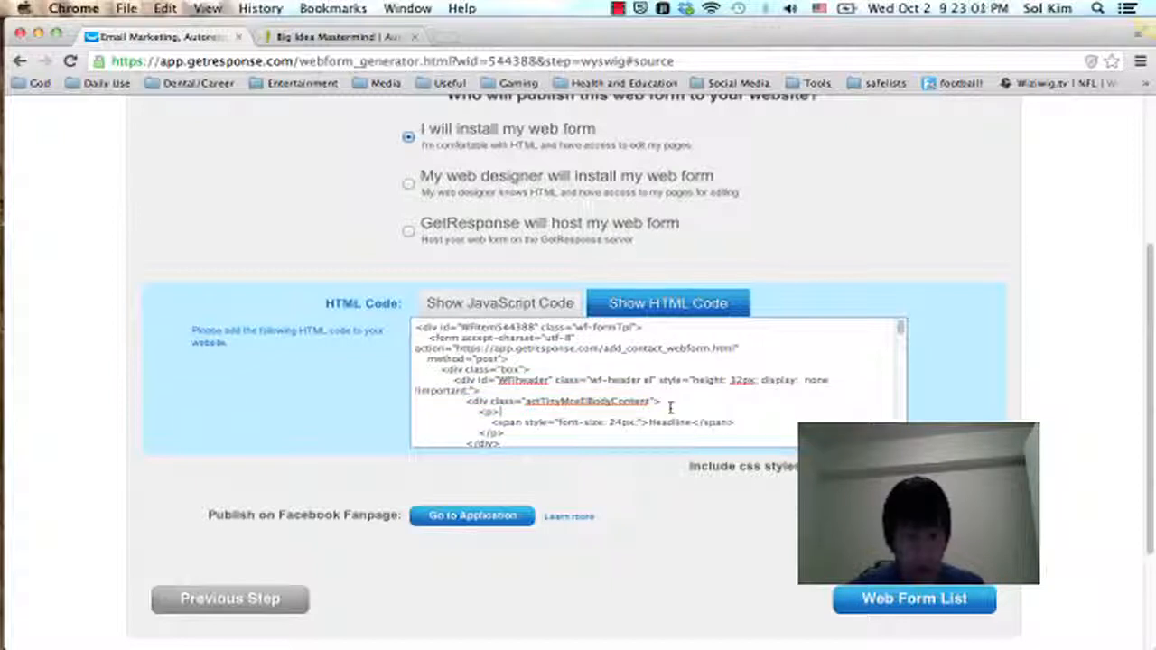
key(super+a)
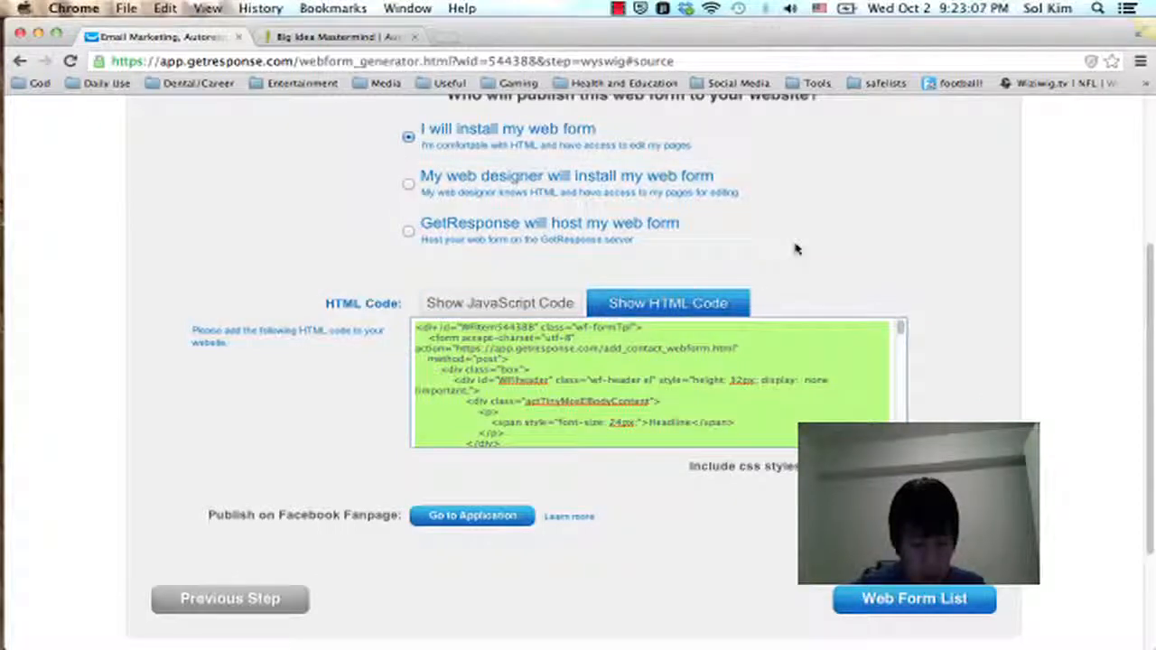
scroll(801, 266, up, 1)
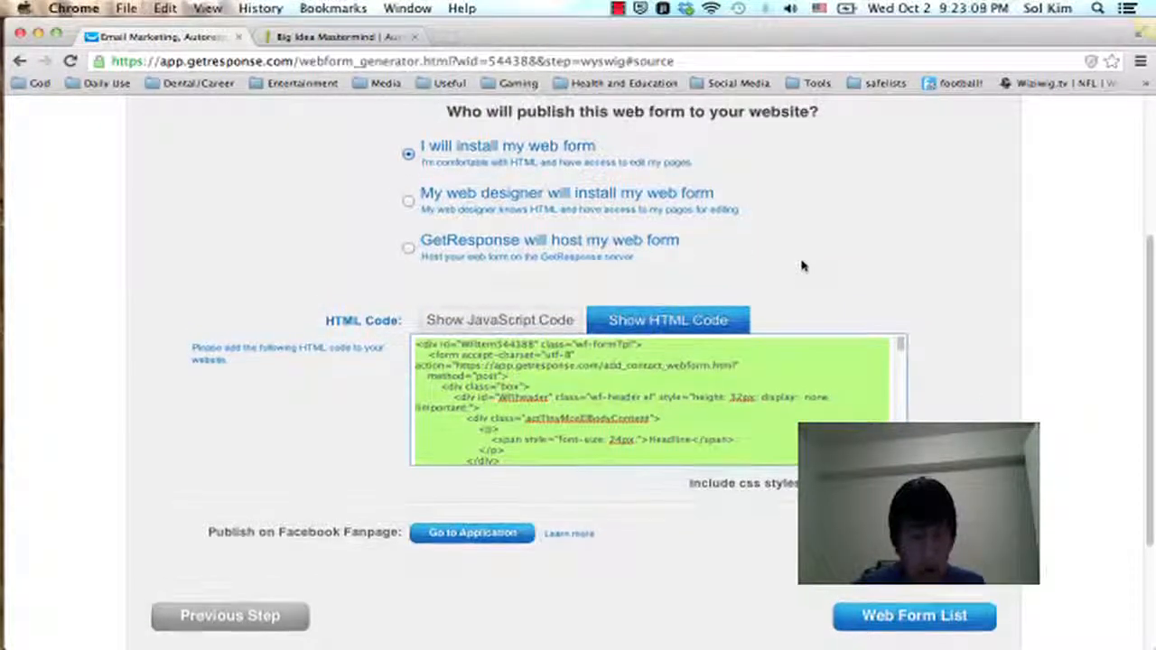
Step: Switch to the Big Idea Mastermind autoresponder setup page, open Step Two for campaign and web form setup, and examine its webform code box
click(328, 39)
scroll(542, 237, down, 10)
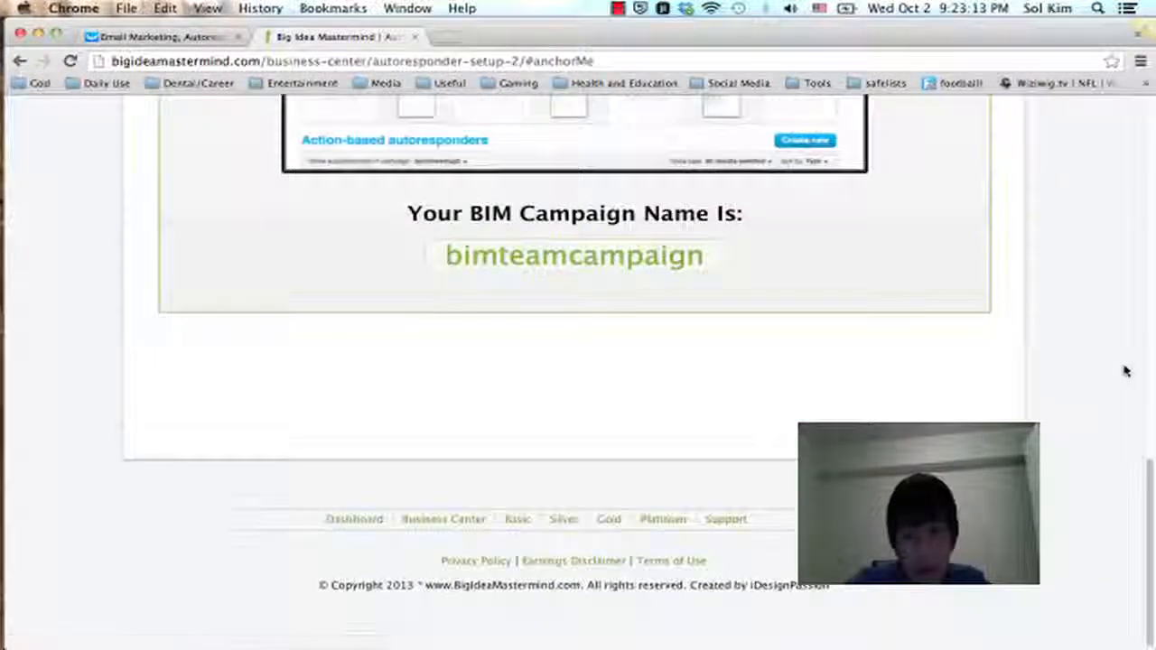
scroll(1124, 370, up, 5)
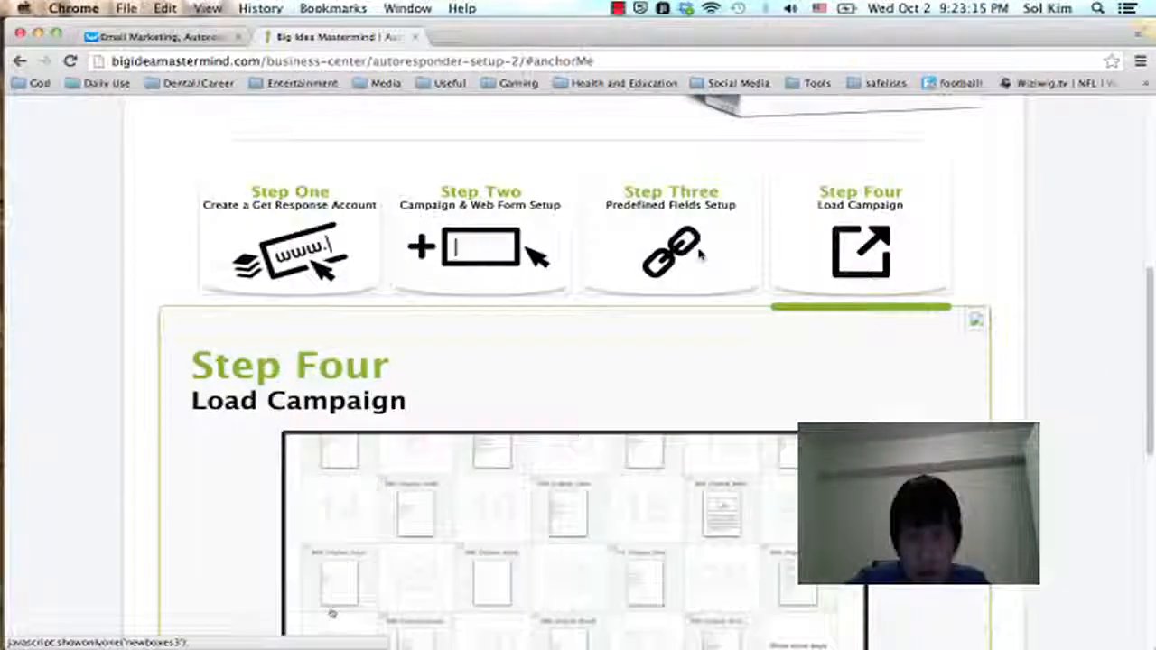
click(696, 253)
scroll(541, 217, down, 1)
click(520, 174)
scroll(1014, 418, down, 7)
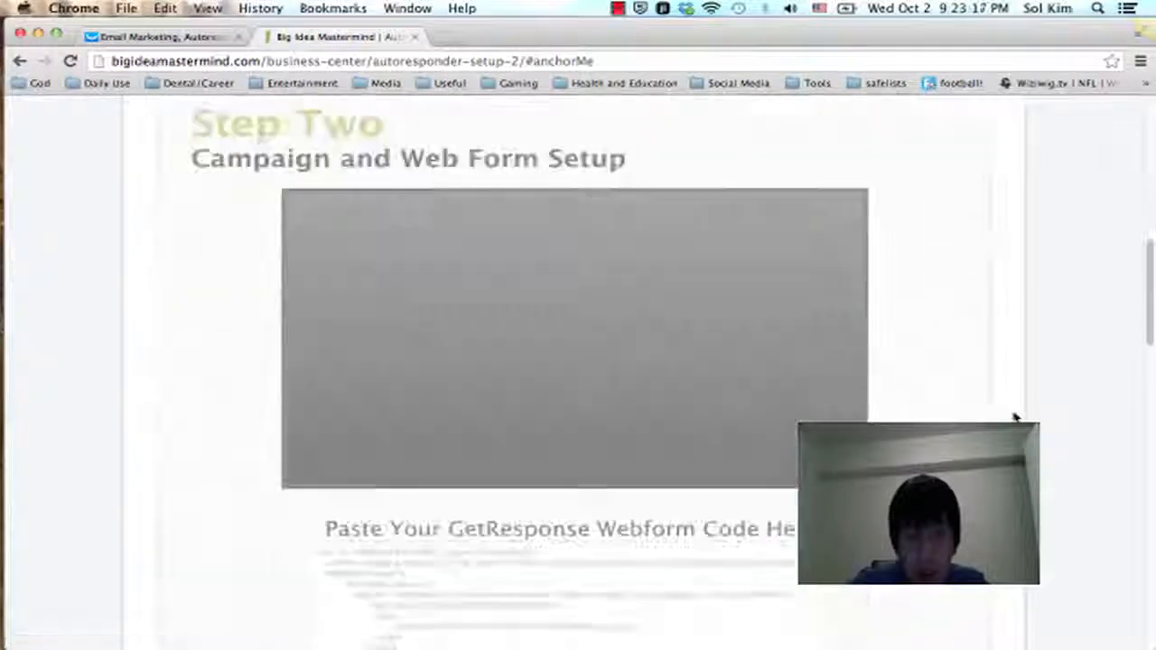
scroll(1014, 418, up, 2)
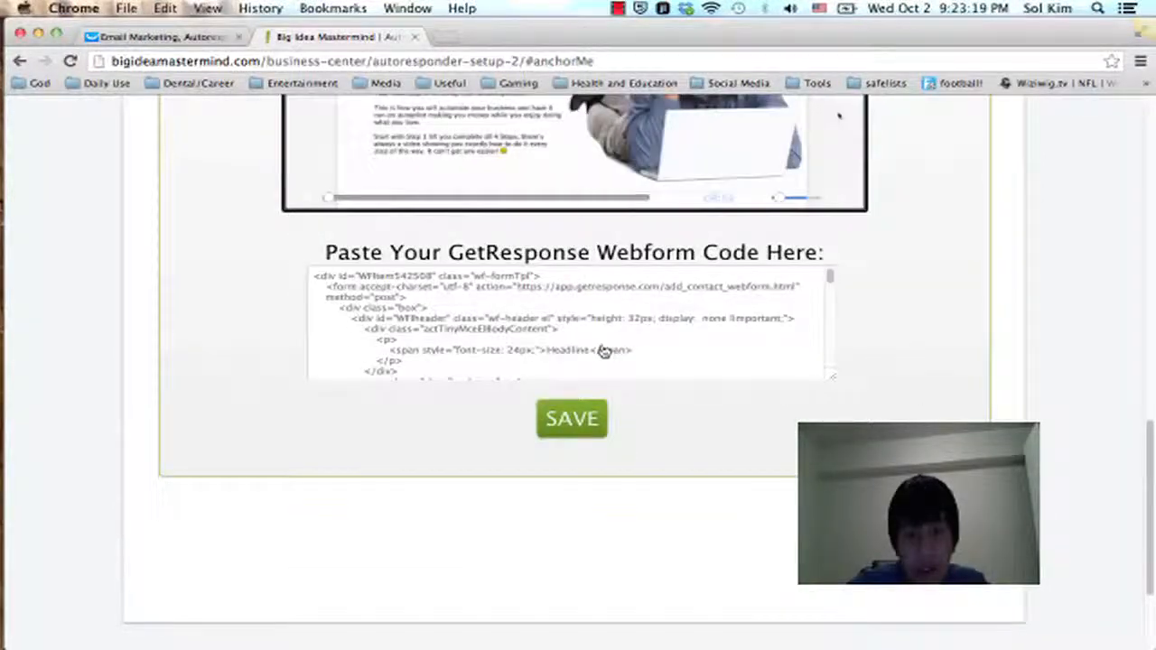
scroll(883, 358, up, 6)
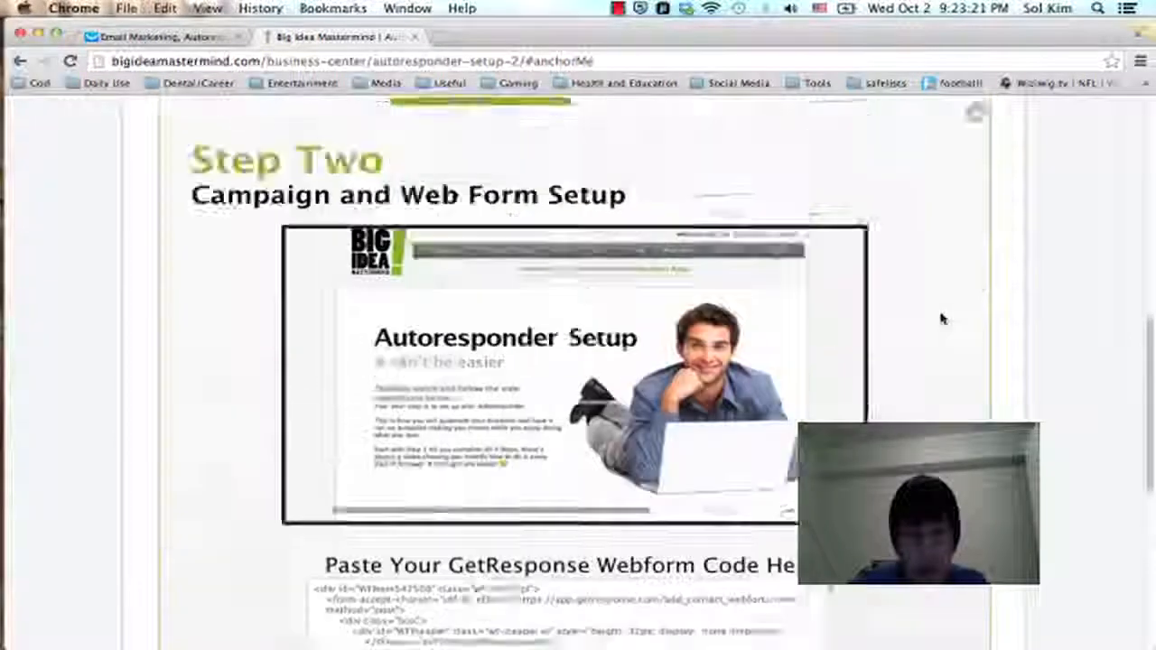
scroll(942, 319, down, 5)
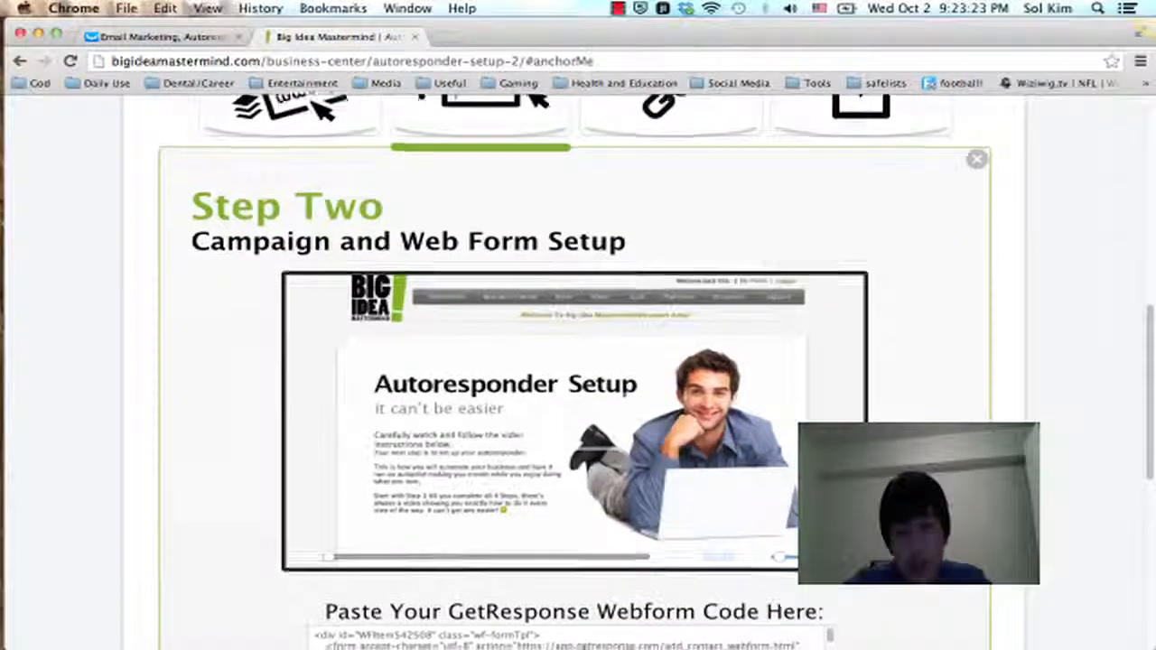
scroll(1061, 372, up, 6)
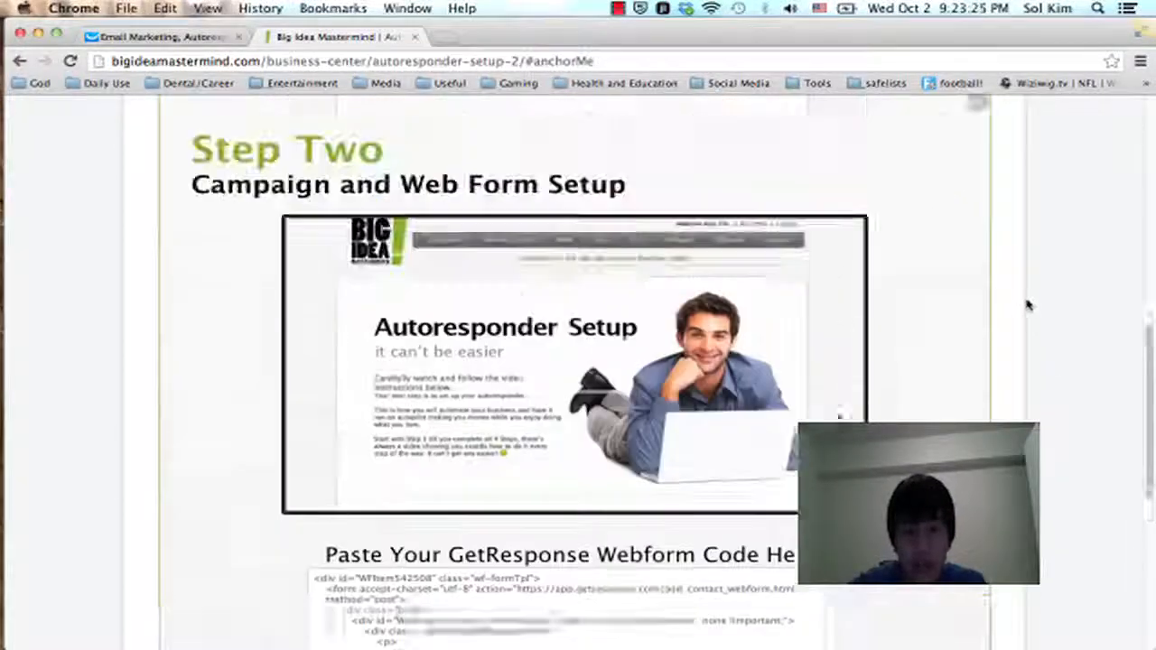
scroll(1027, 306, down, 1)
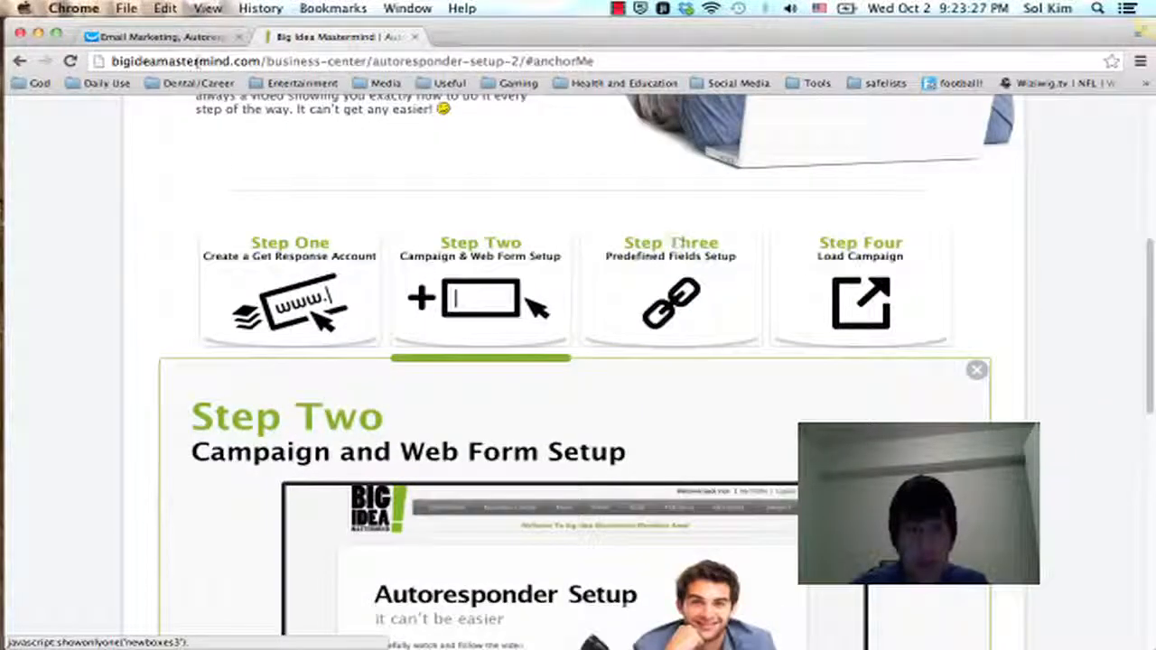
Step: Recheck the web form's HTML code and CSS setting in GetResponse and the webform code box in Step Two of the autoresponder setup page
click(166, 36)
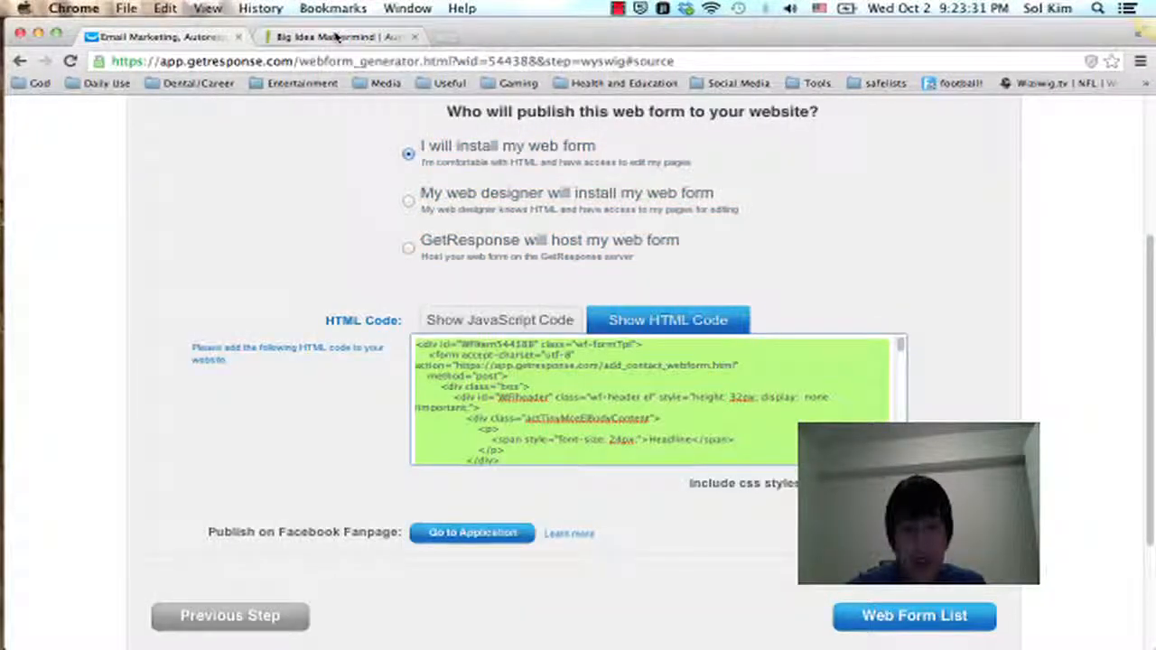
scroll(686, 235, down, 3)
scroll(1003, 257, down, 1)
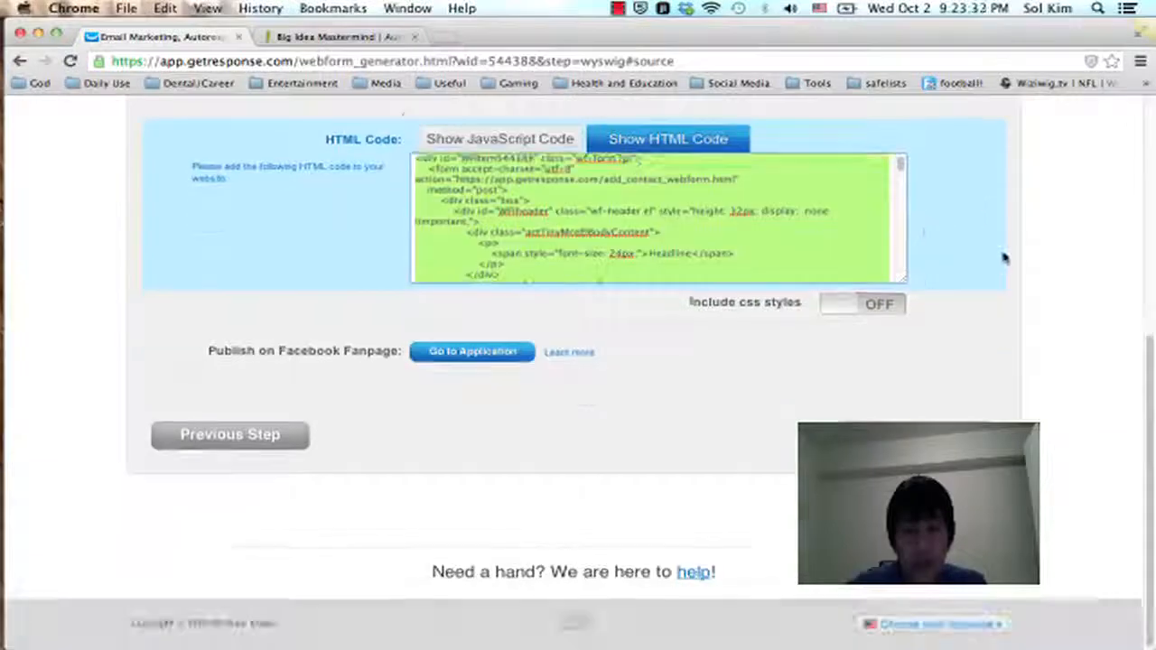
scroll(1003, 257, up, 9)
scroll(1003, 257, down, 4)
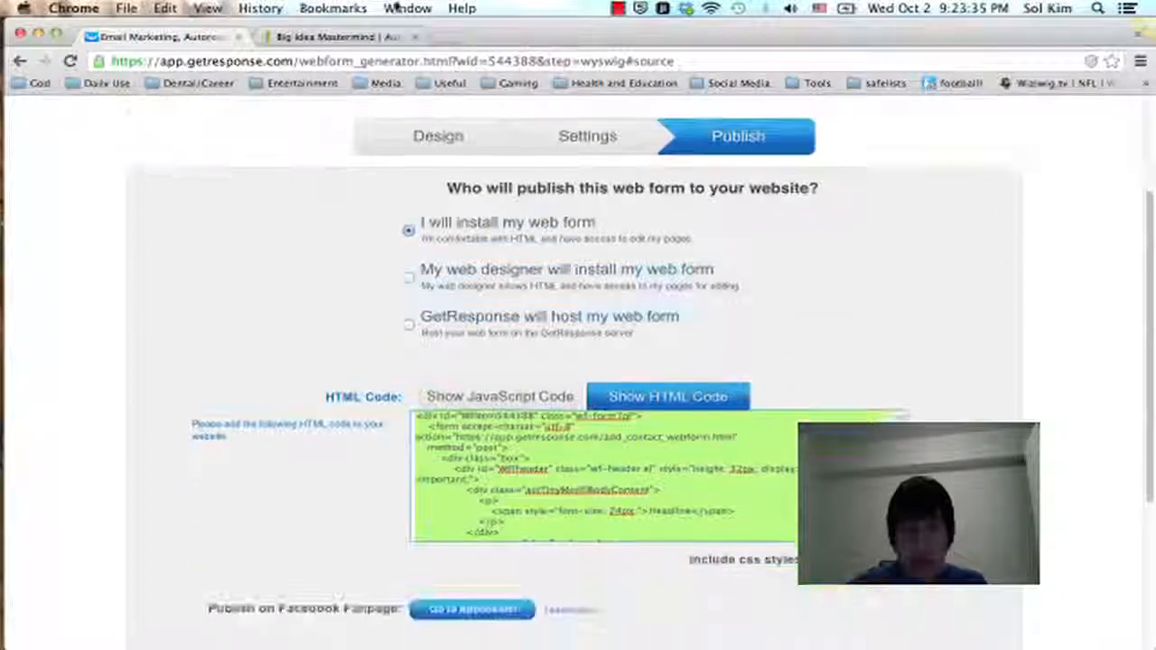
click(332, 37)
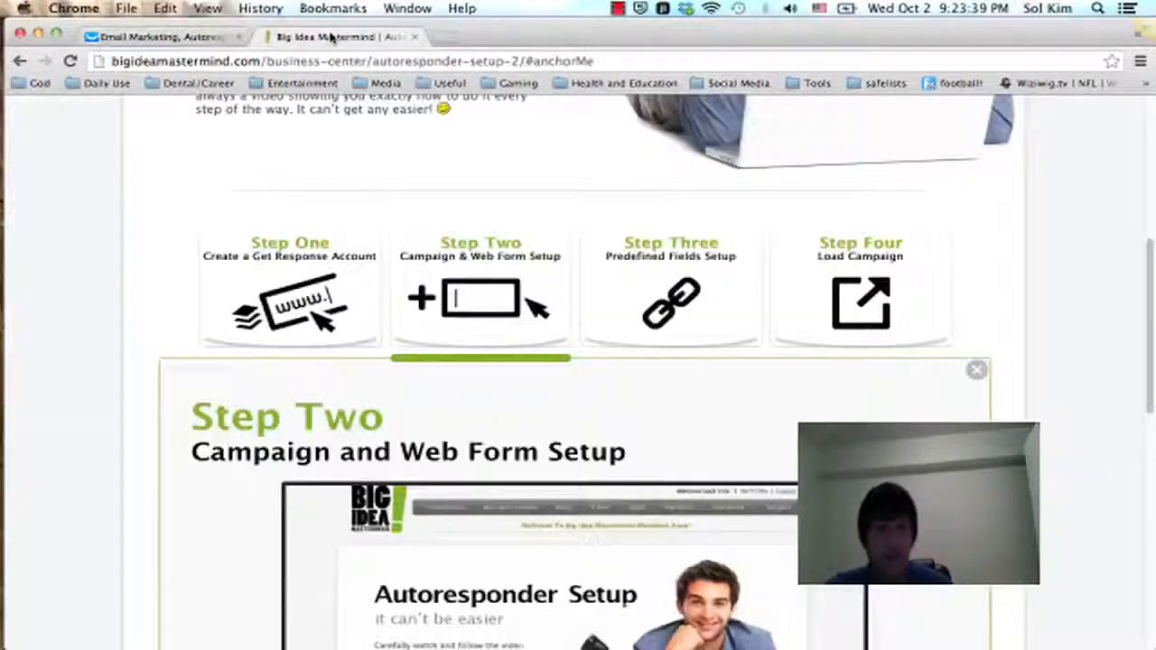
scroll(601, 254, down, 10)
scroll(602, 253, up, 1)
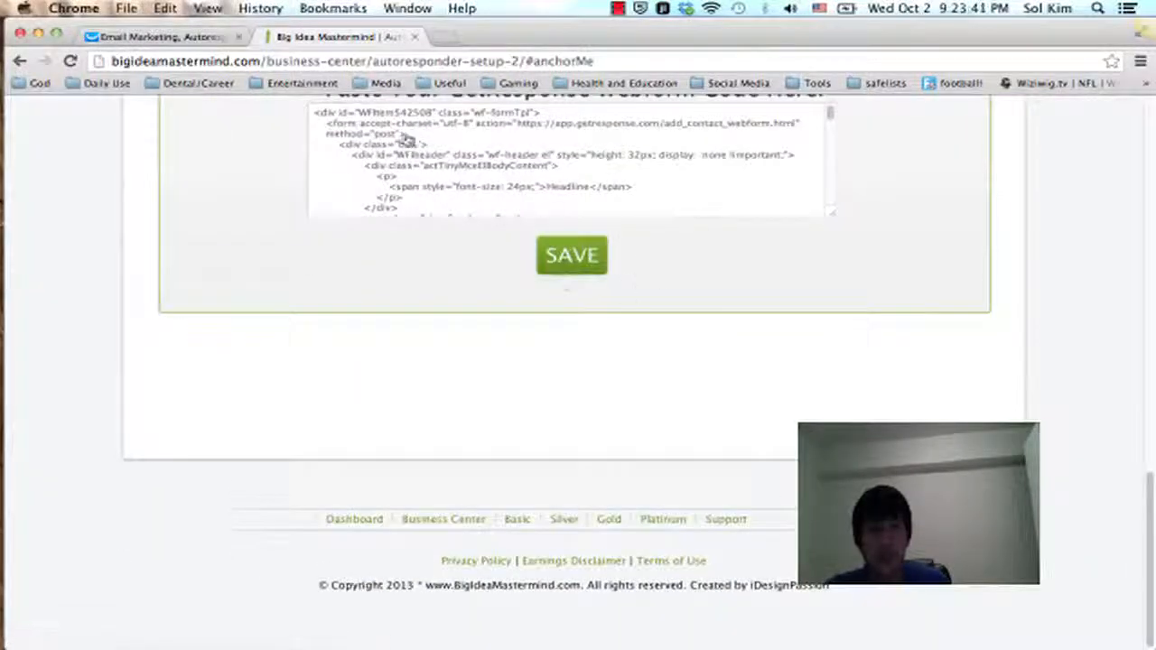
Step: Open Step Three, Predefined Fields Setup, on the autoresponder setup page
scroll(83, 171, up, 20)
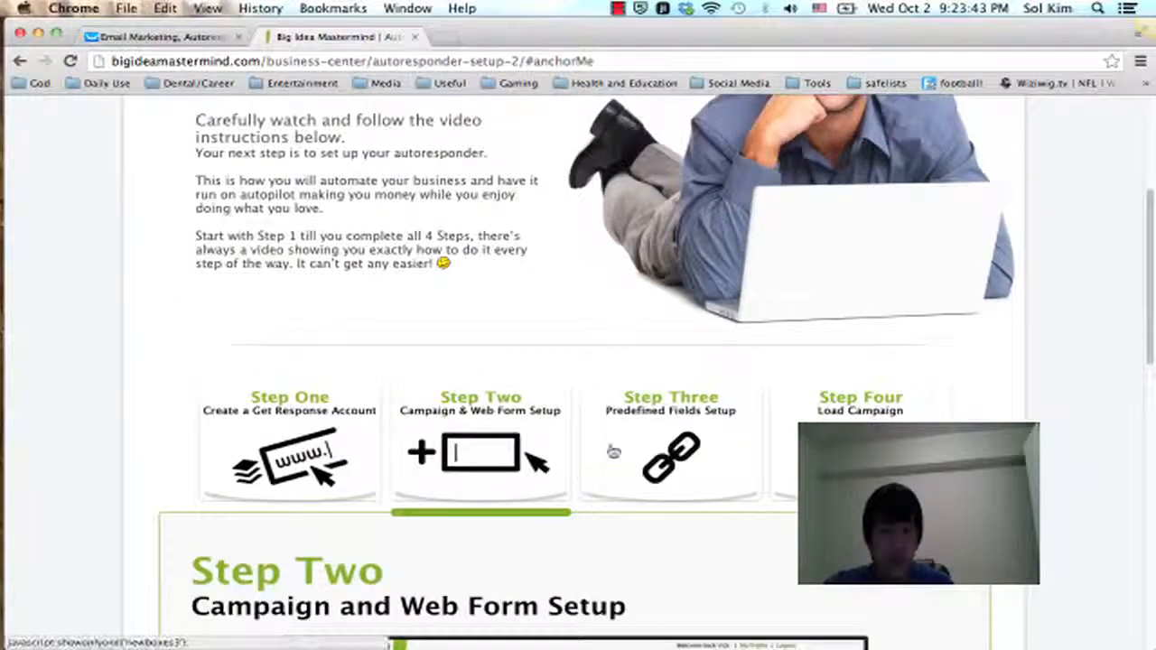
click(656, 417)
scroll(851, 322, down, 6)
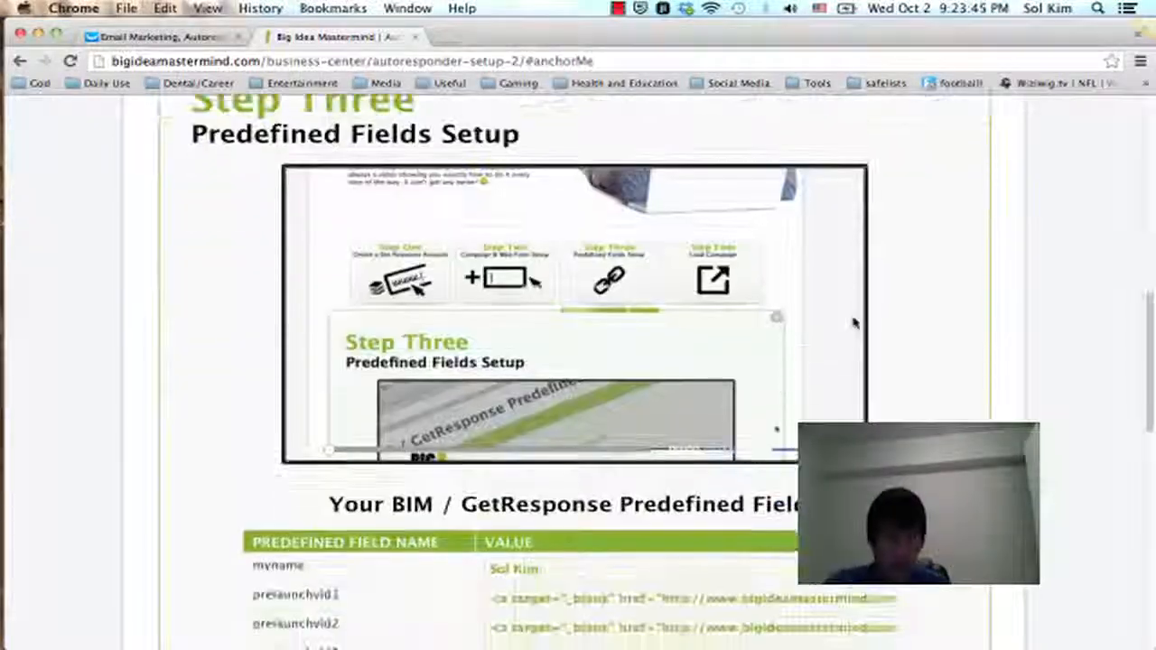
scroll(921, 240, up, 5)
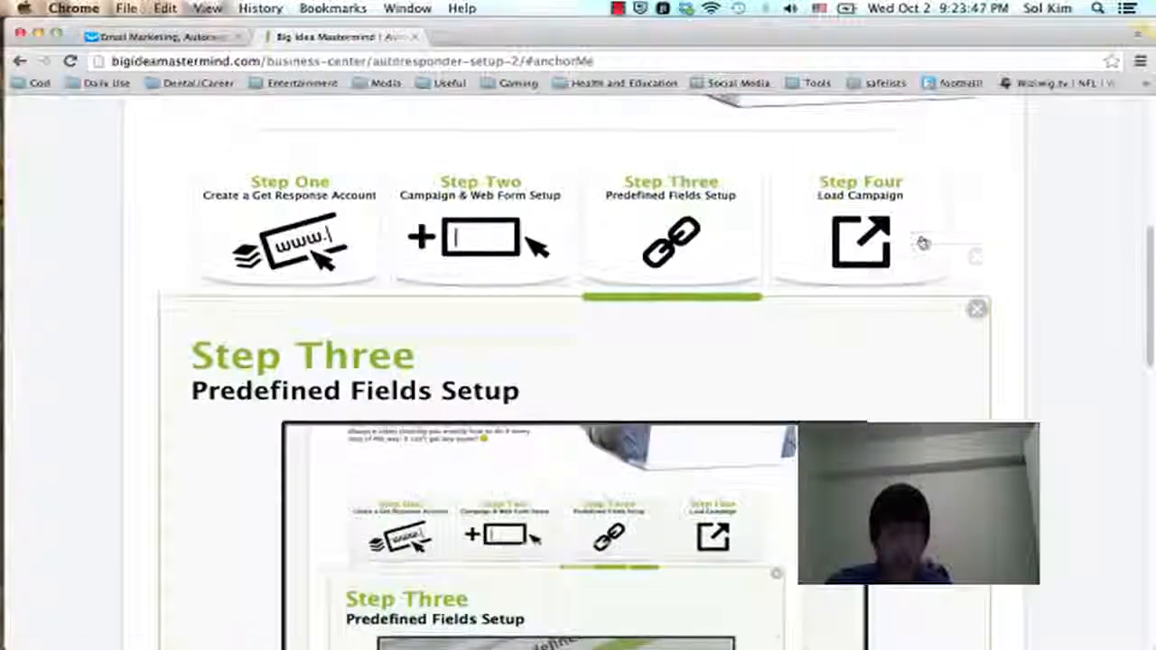
Step: Examine the table of BIM / GetResponse predefined field names and values, from myname through success_tp
scroll(922, 241, down, 9)
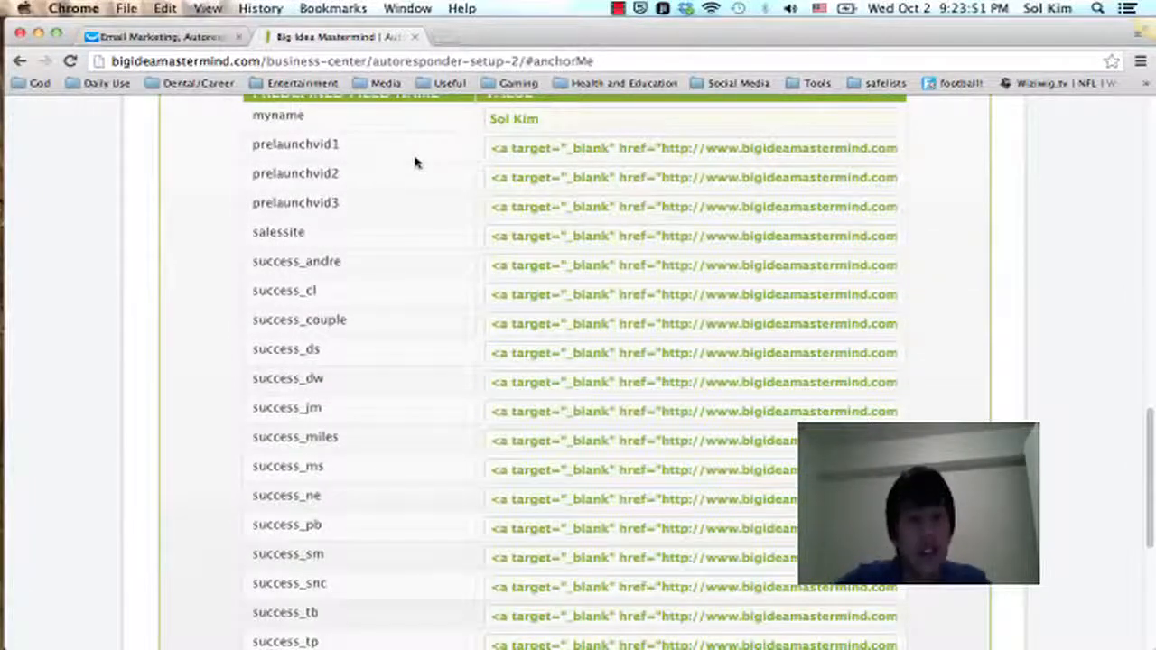
scroll(416, 163, up, 2)
scroll(415, 162, down, 8)
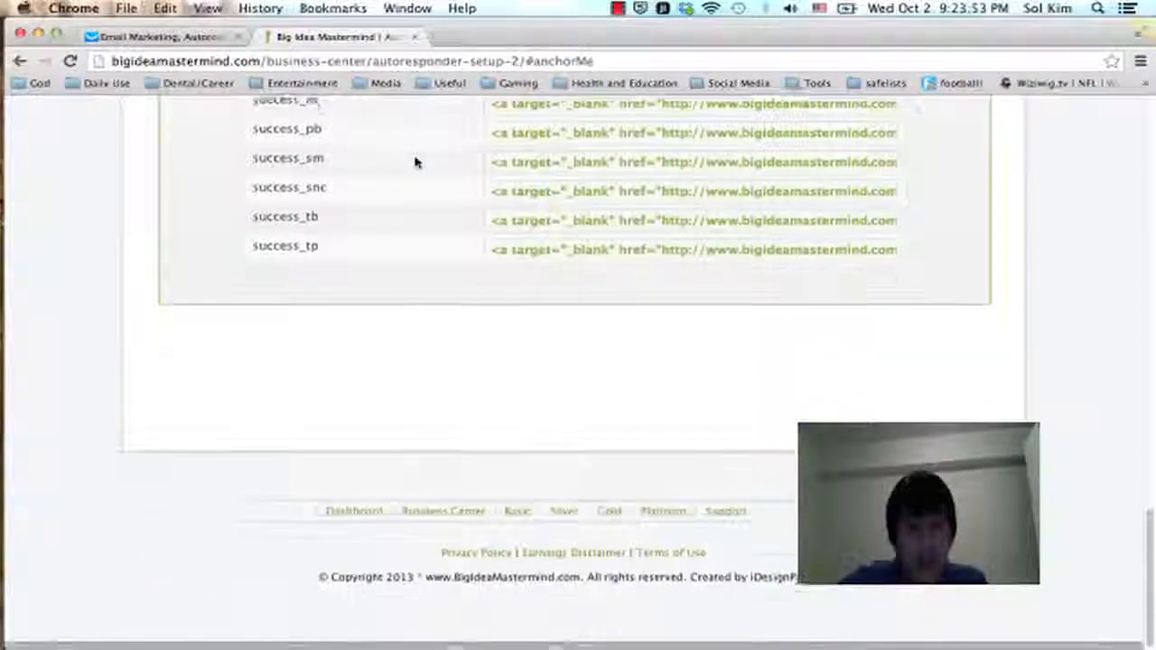
scroll(416, 163, up, 4)
scroll(316, 357, up, 3)
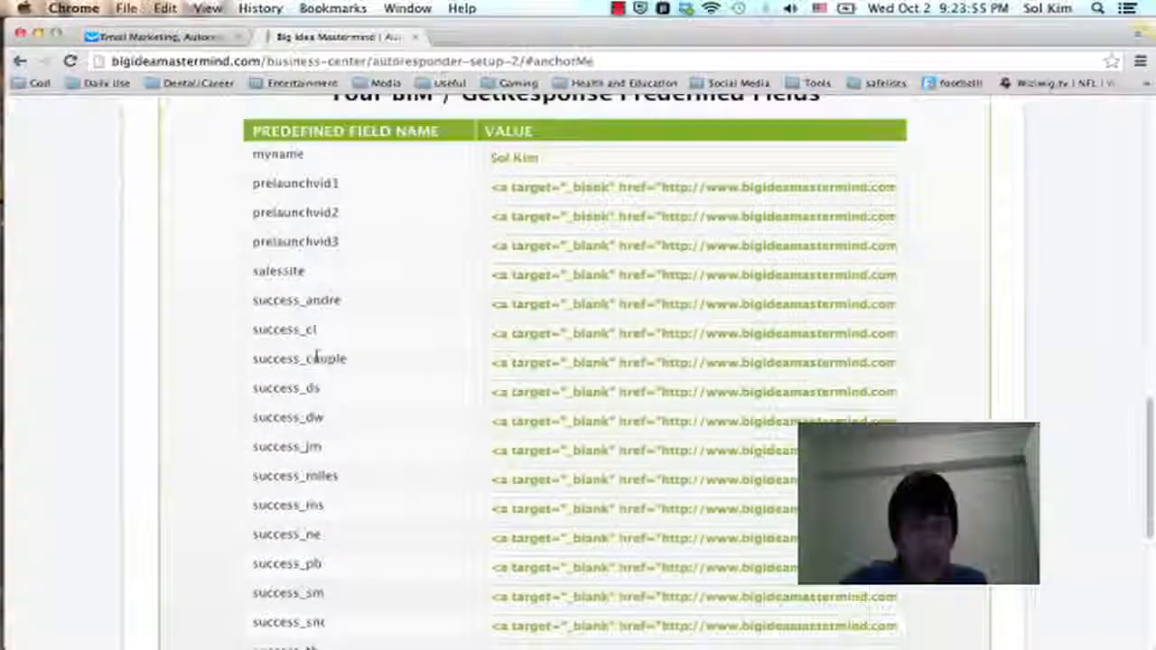
scroll(316, 357, up, 3)
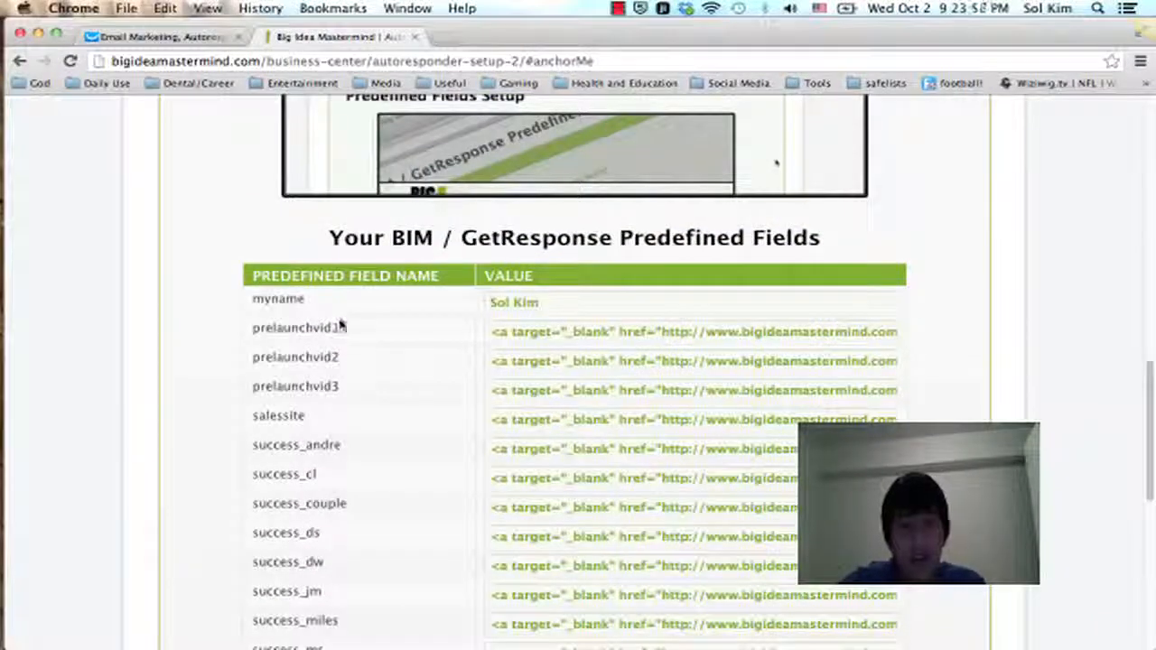
scroll(841, 324, down, 10)
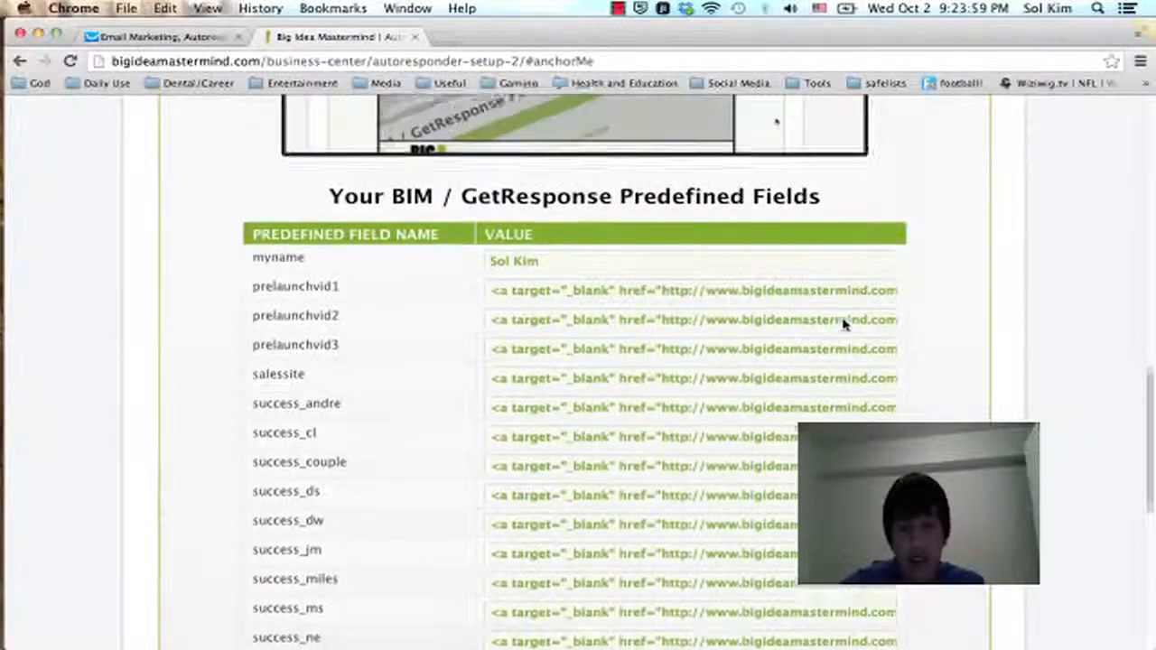
scroll(844, 325, down, 1)
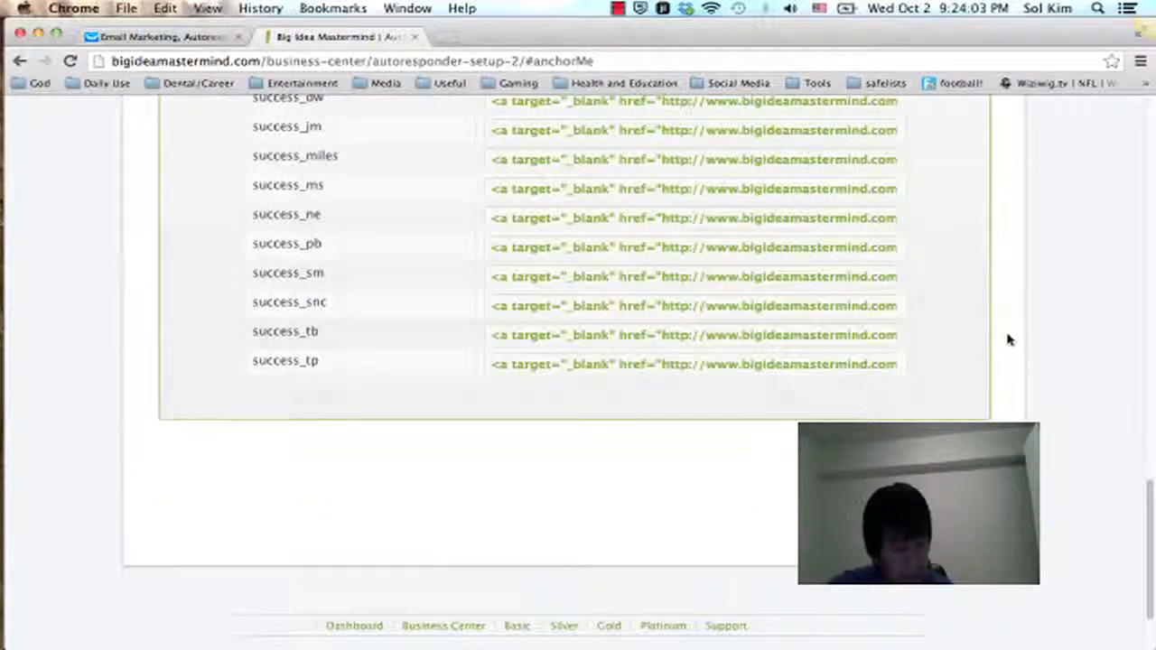
scroll(1009, 340, up, 4)
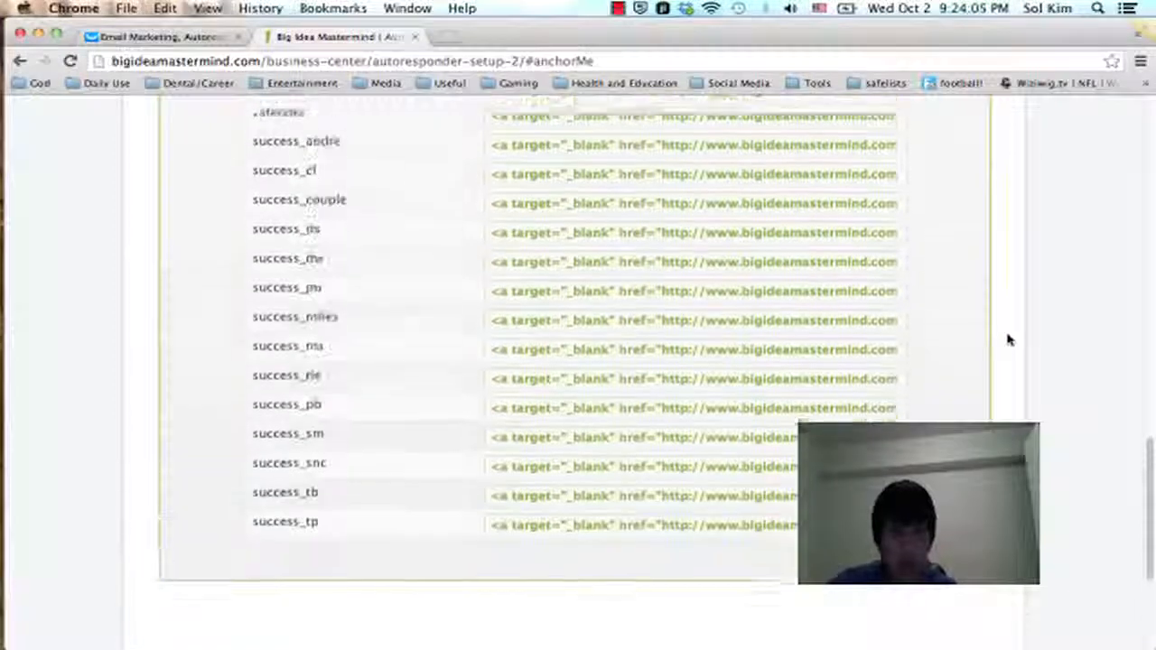
Step: Review the BIM / GetResponse predefined fields table in Step Three and compare it with the GetResponse page
scroll(1008, 339, up, 3)
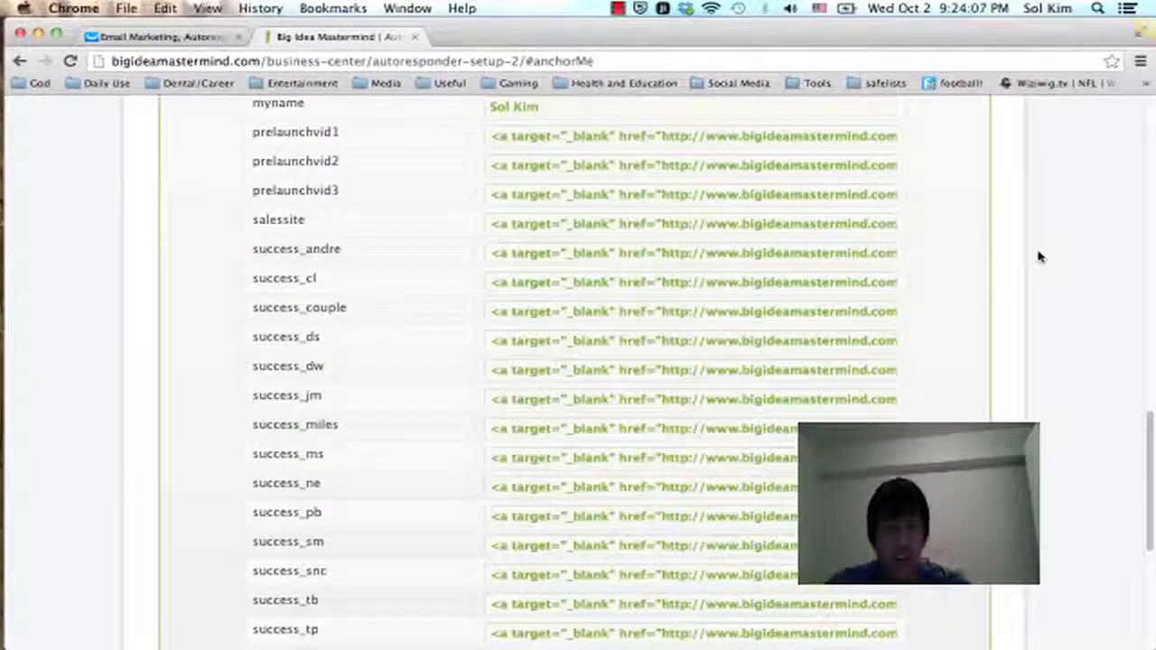
scroll(673, 297, up, 10)
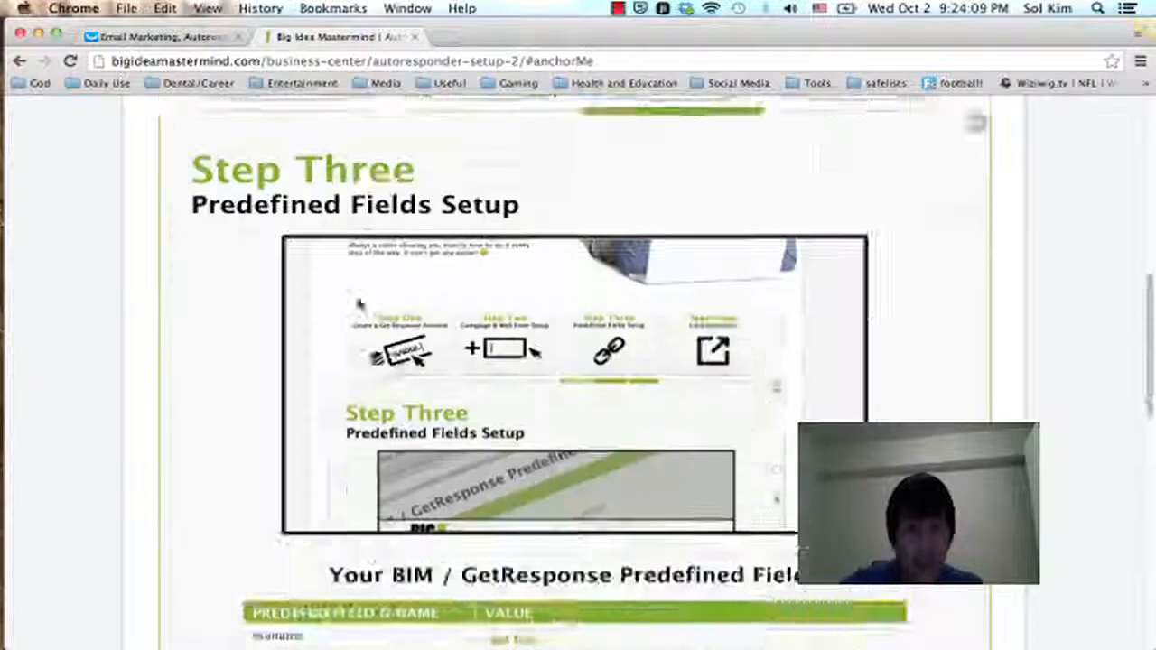
click(160, 37)
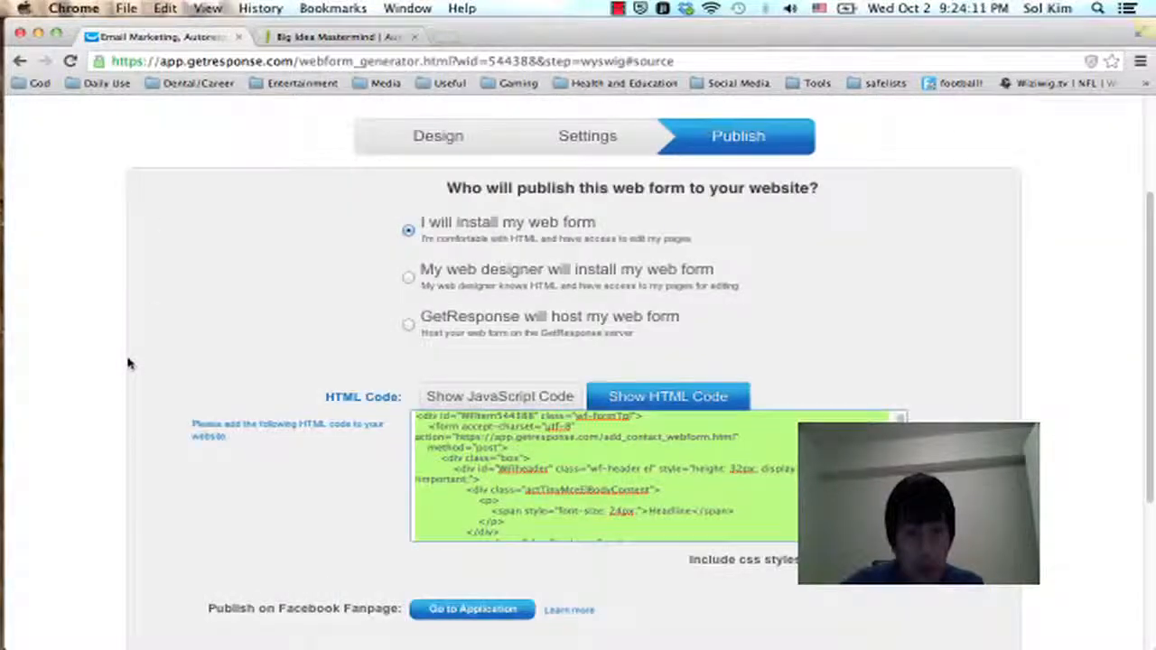
click(321, 36)
scroll(821, 282, down, 15)
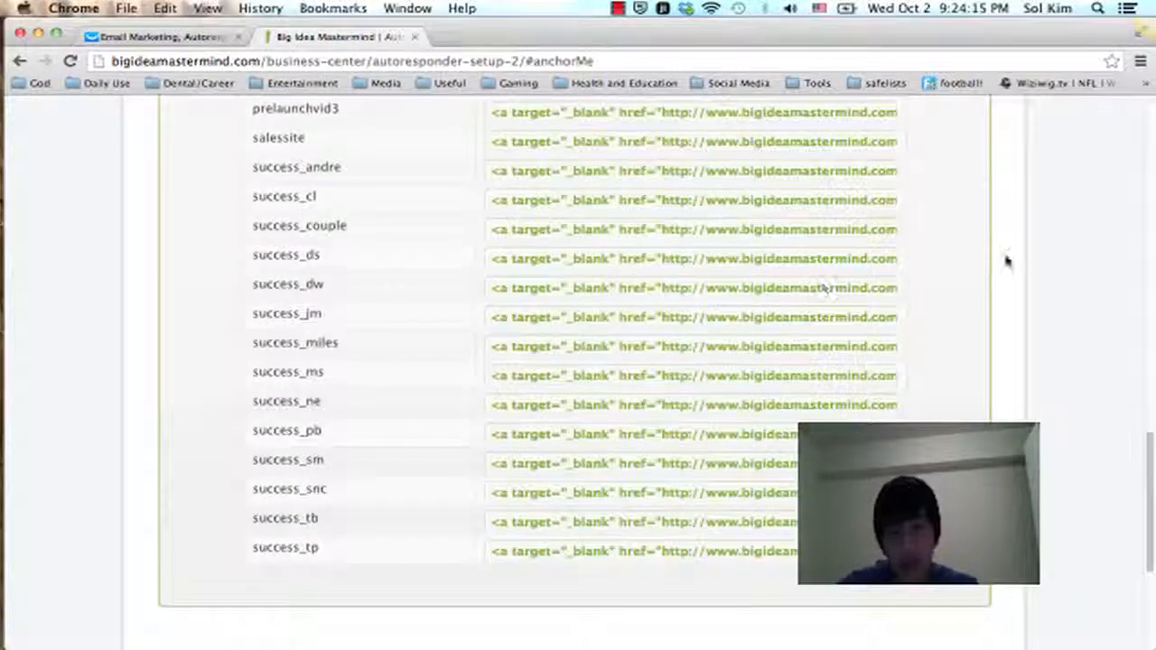
scroll(1018, 315, up, 2)
Step: Switch to GetResponse and open the Predefined Fields page for the bigideamastermindin campaign
click(127, 37)
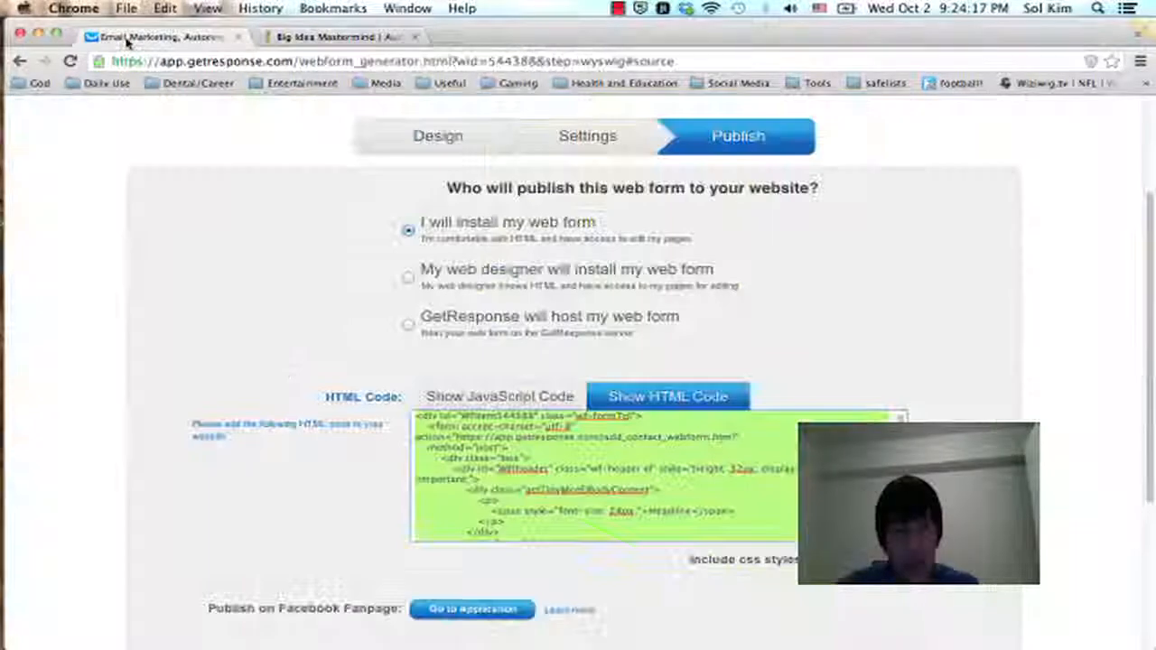
scroll(930, 336, up, 4)
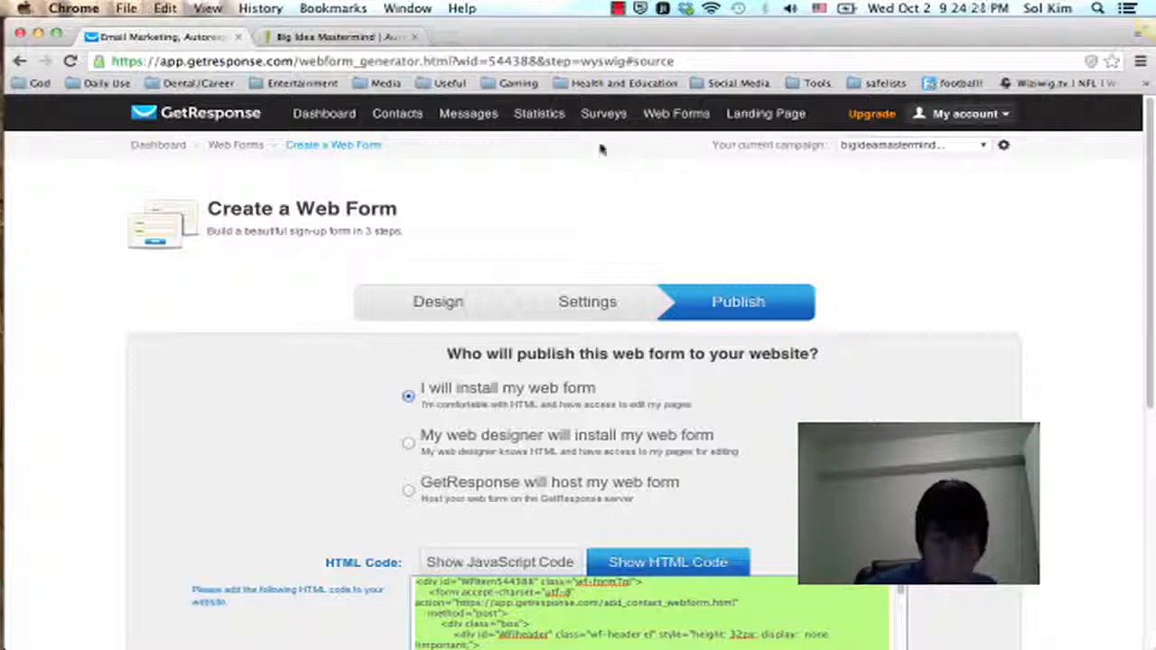
mouse_move(540, 118)
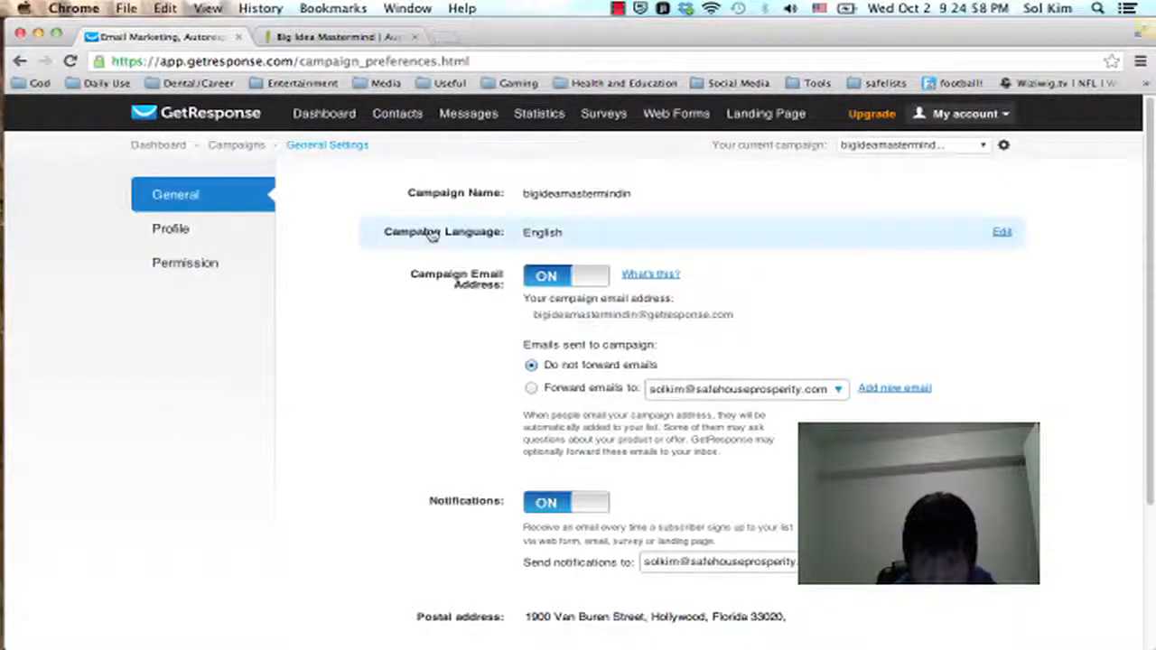
click(963, 146)
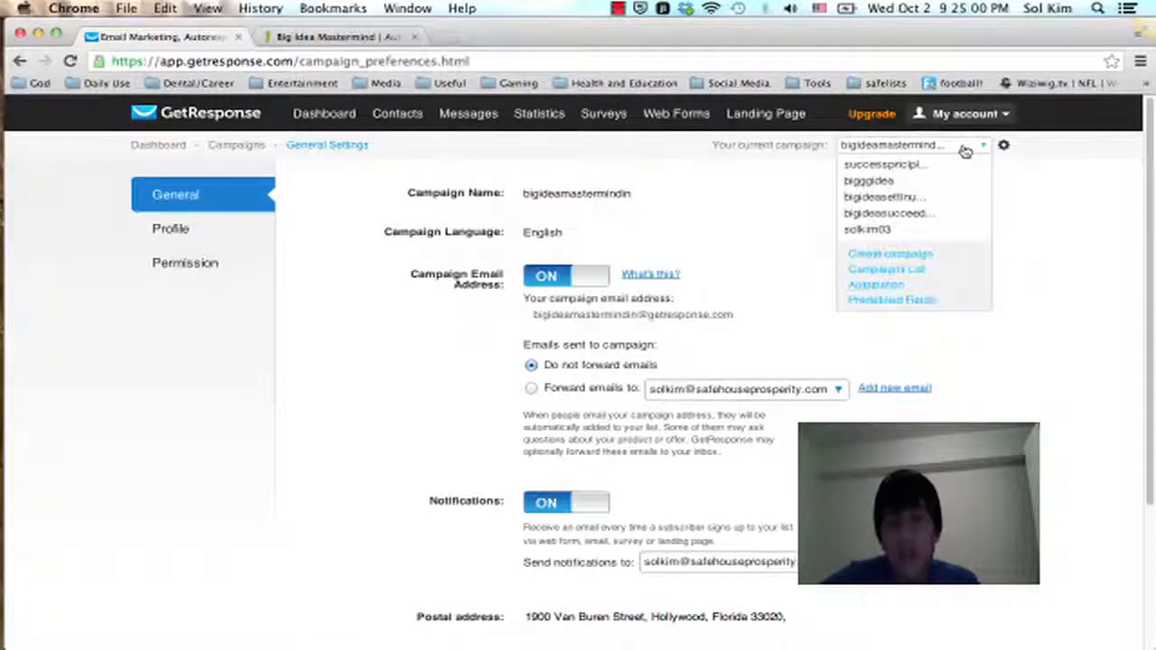
click(872, 304)
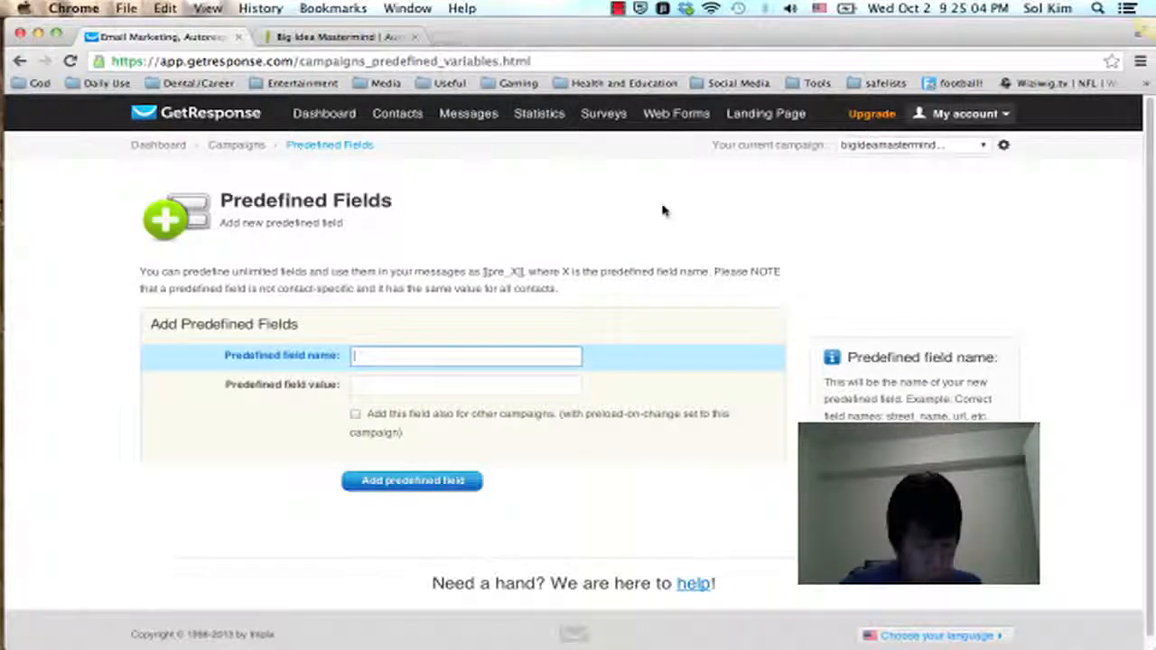
Step: Examine the Add Predefined Fields form and the current campaign list that holds the Predefined Fields link
scroll(347, 257, down, 2)
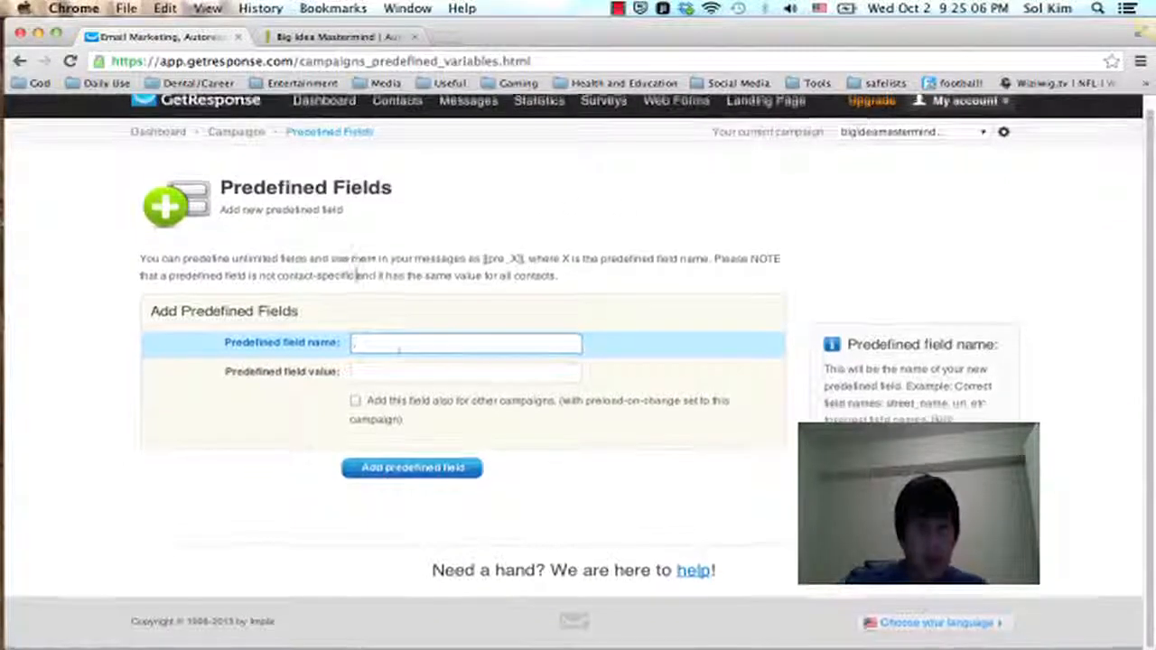
click(400, 349)
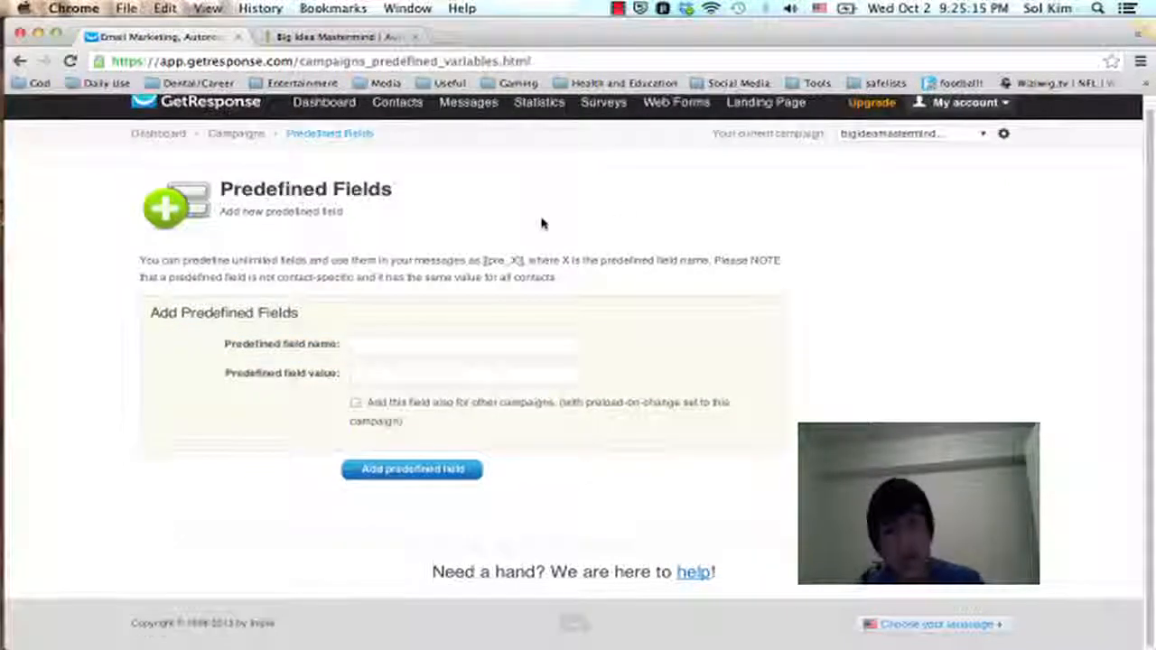
scroll(542, 223, up, 1)
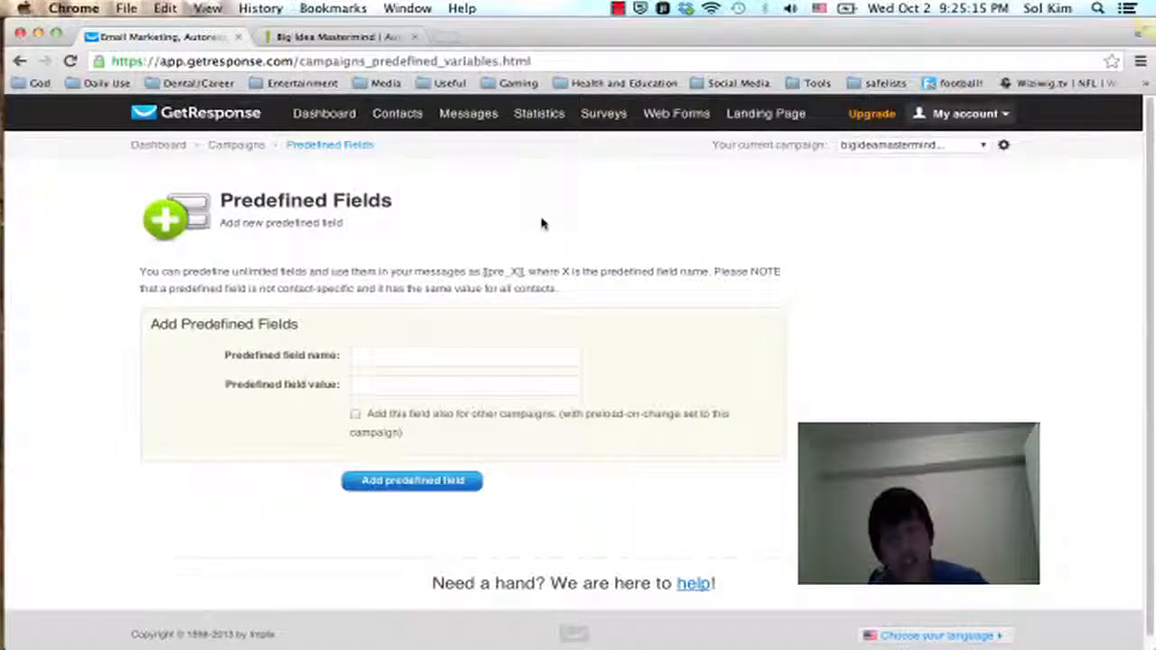
click(981, 148)
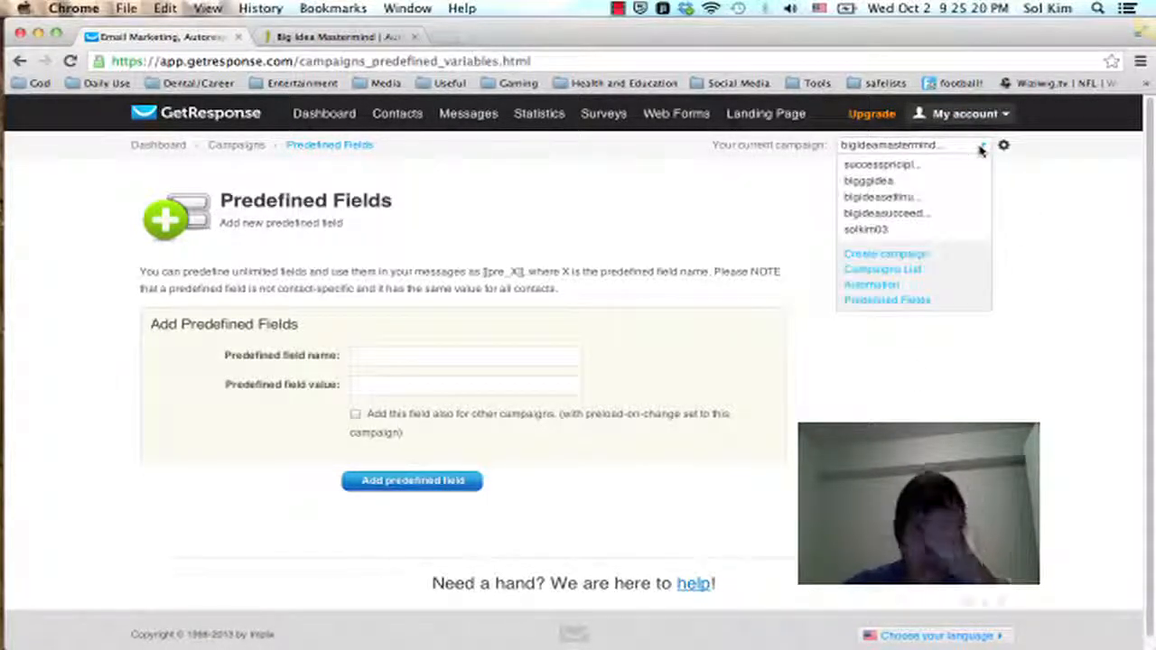
click(1060, 229)
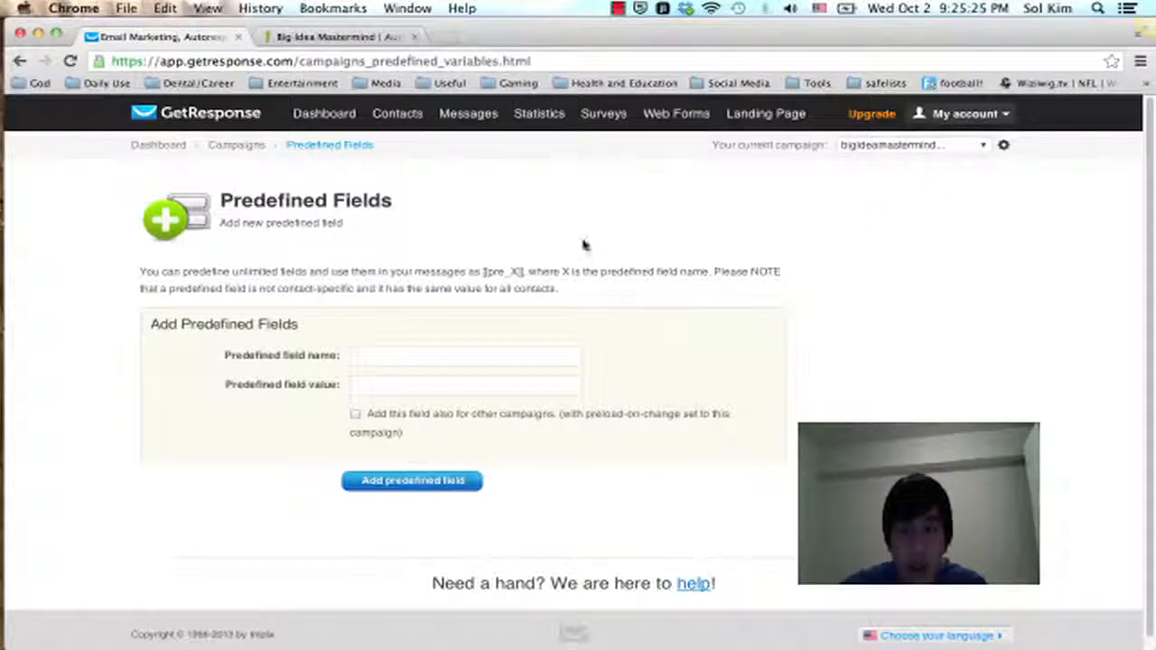
click(973, 150)
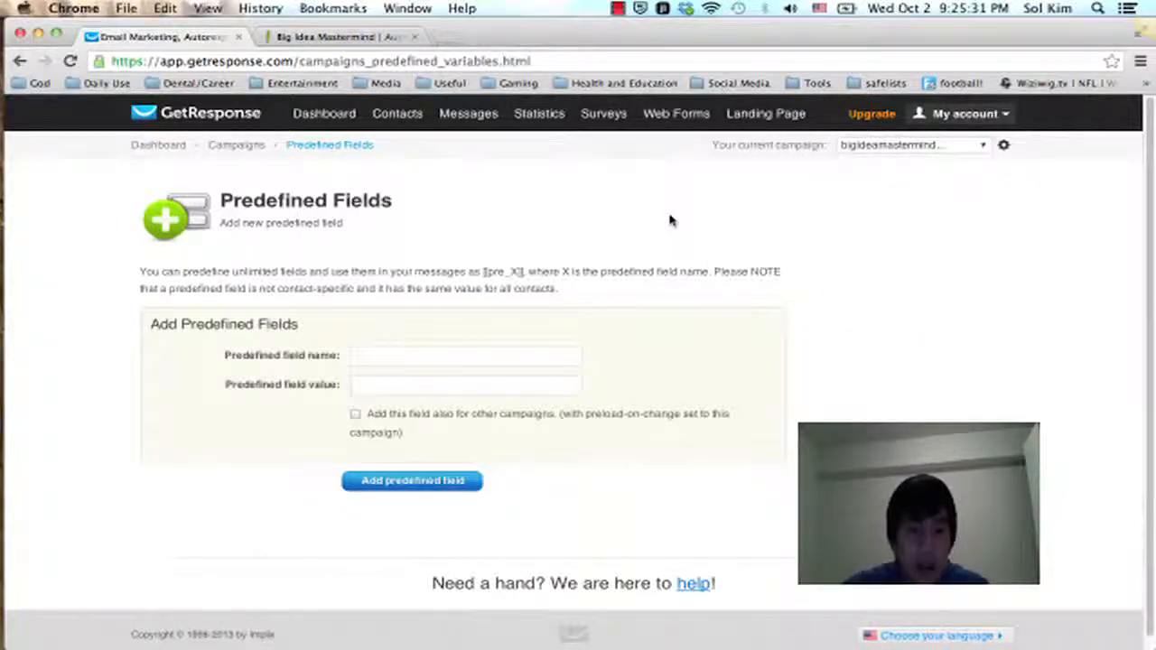
Step: Copy the field name myname from the Step Three table into the new predefined field's name in GetResponse
scroll(671, 220, down, 1)
click(500, 346)
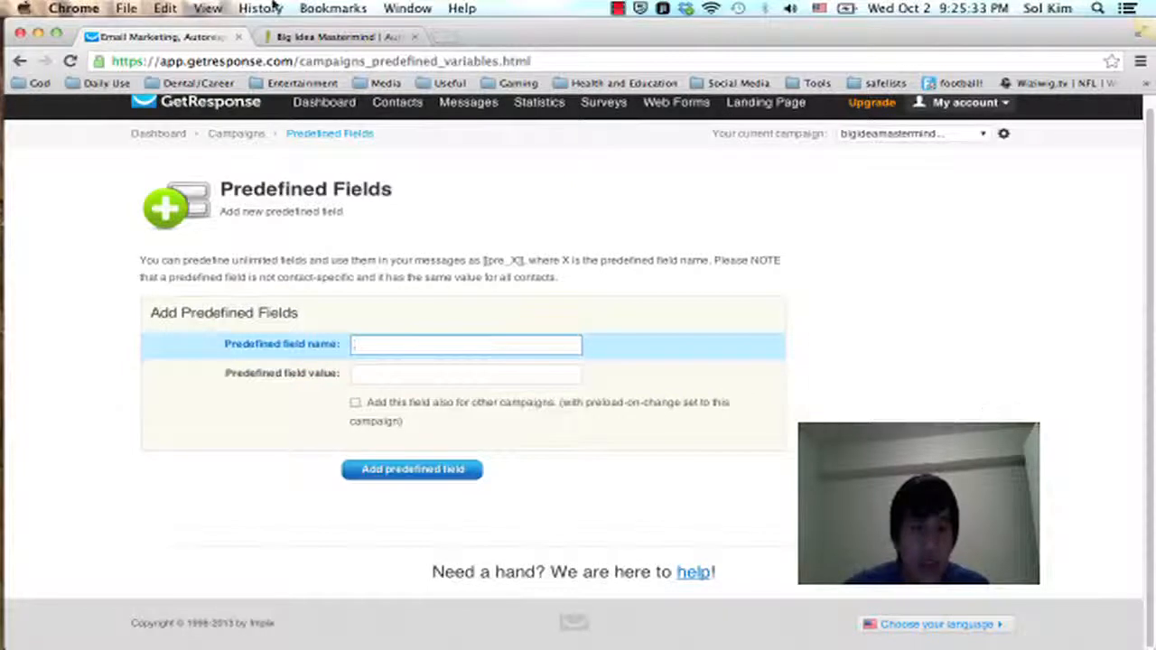
click(307, 37)
scroll(815, 241, up, 3)
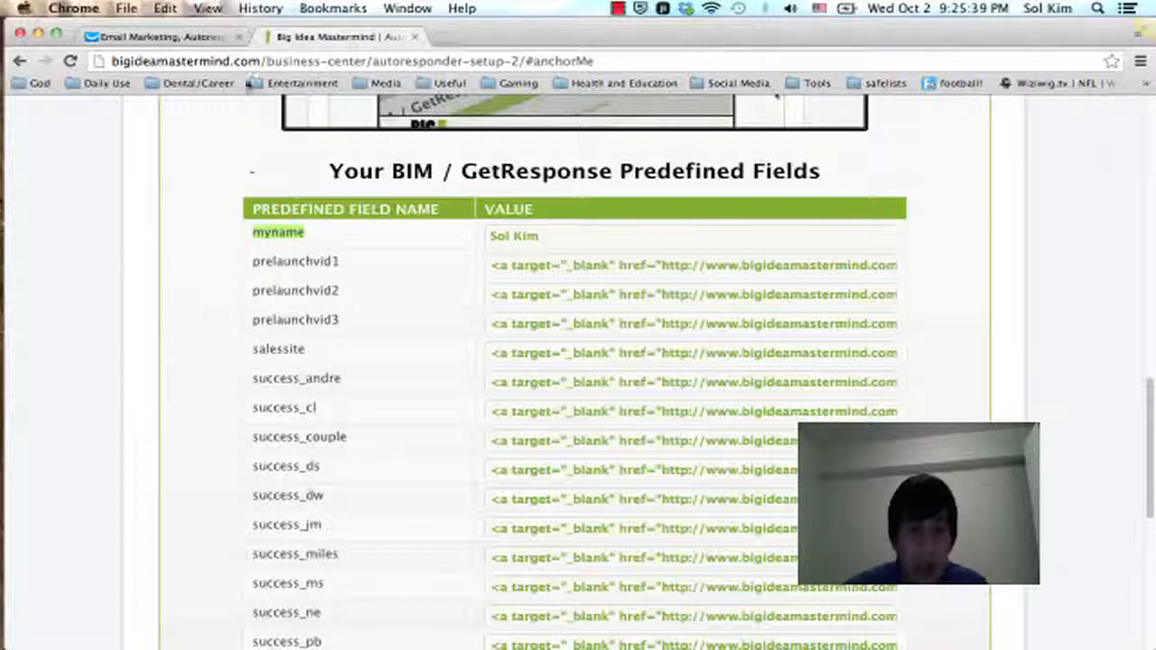
click(163, 37)
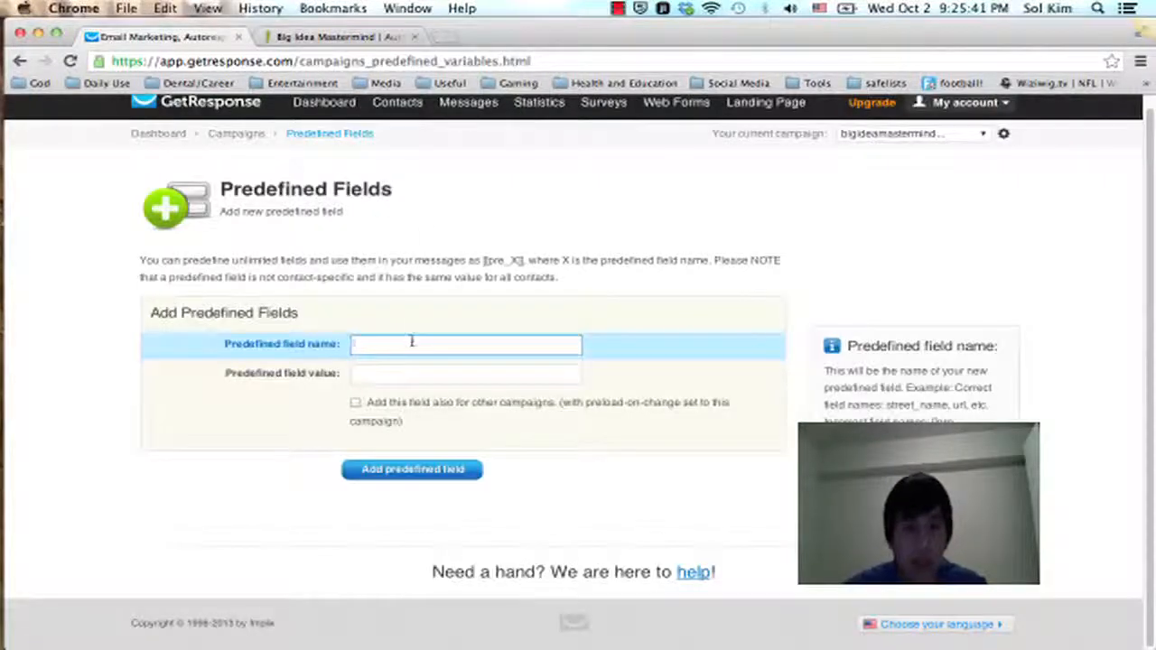
text(myname)
Step: Copy the member's full name from the Step Three table as the myname value and add the predefined field
click(338, 37)
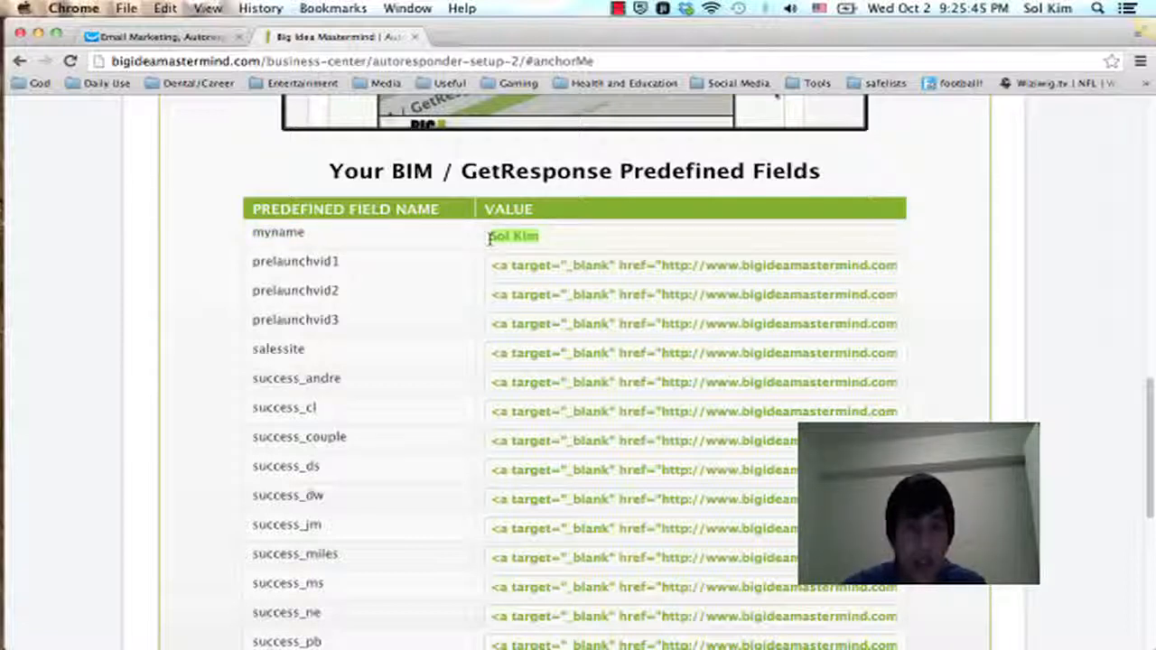
click(162, 38)
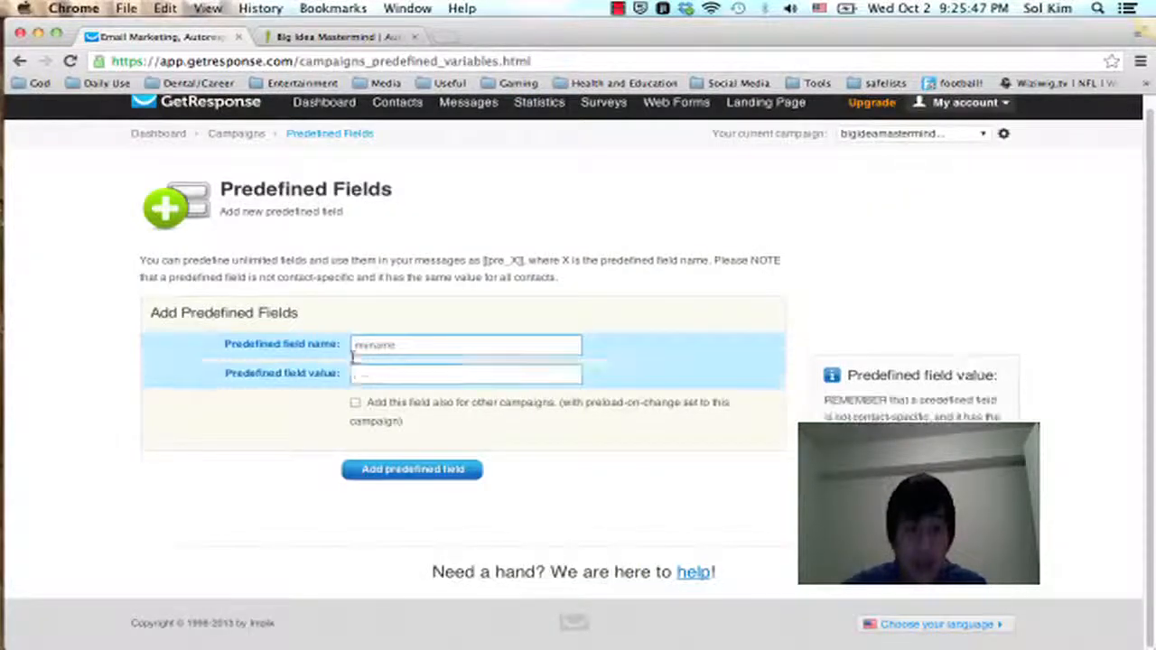
click(356, 373)
click(492, 397)
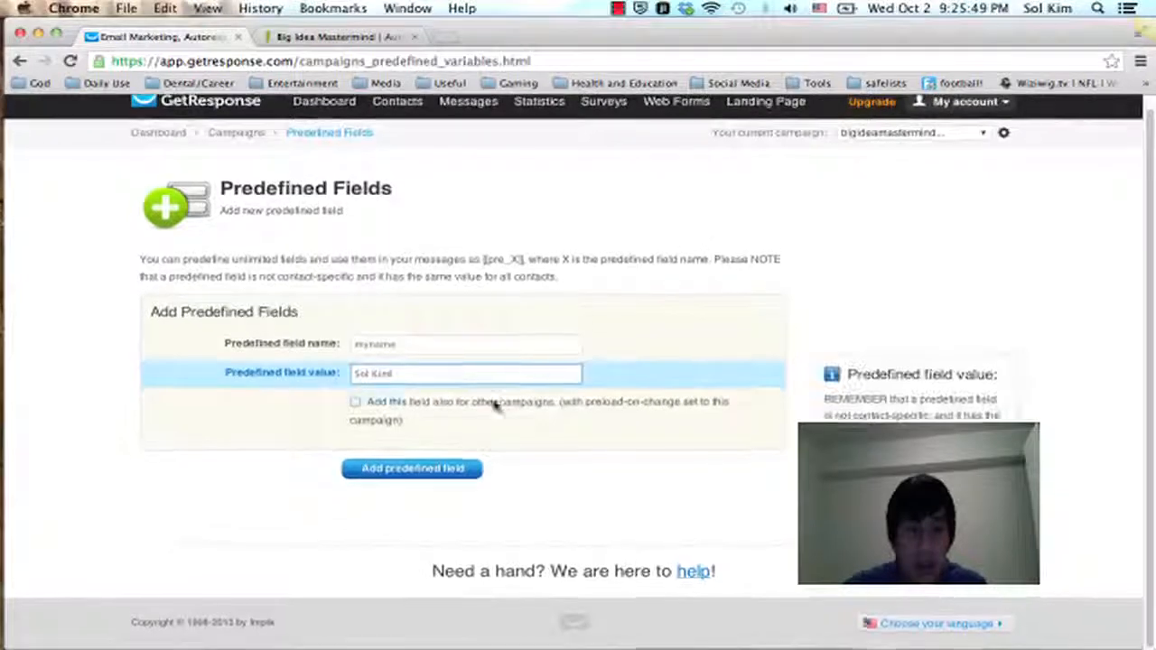
click(409, 479)
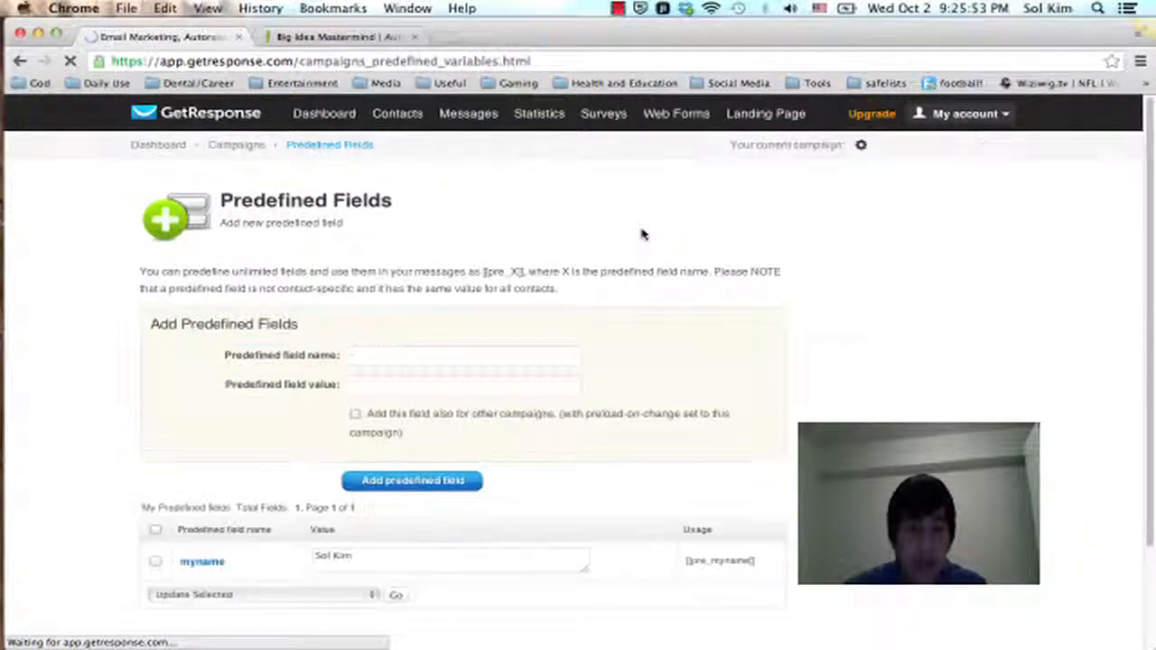
scroll(641, 235, down, 3)
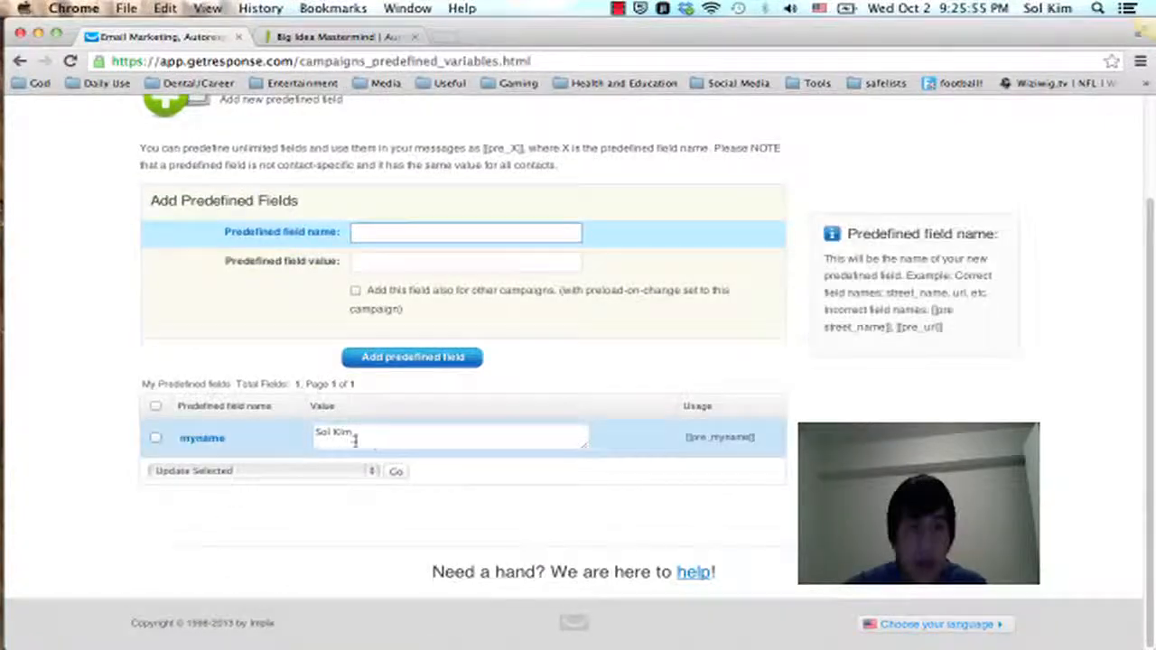
Step: Copy prelaunchvid1 from the Step Three table into the name of a second predefined field in GetResponse
click(334, 36)
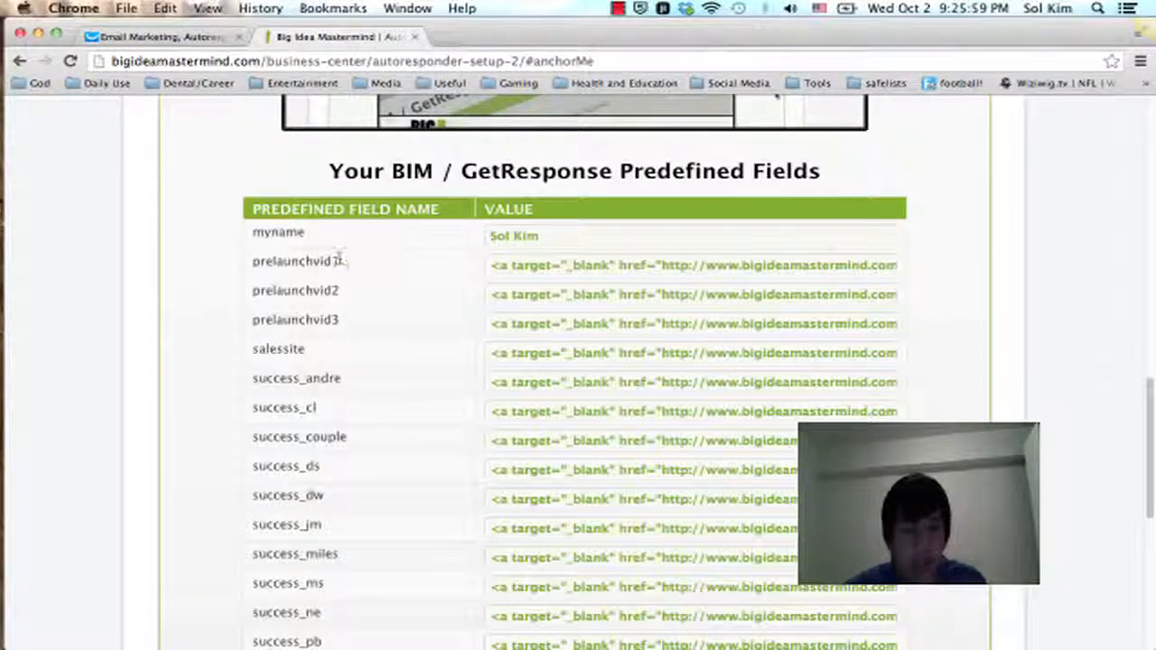
click(136, 35)
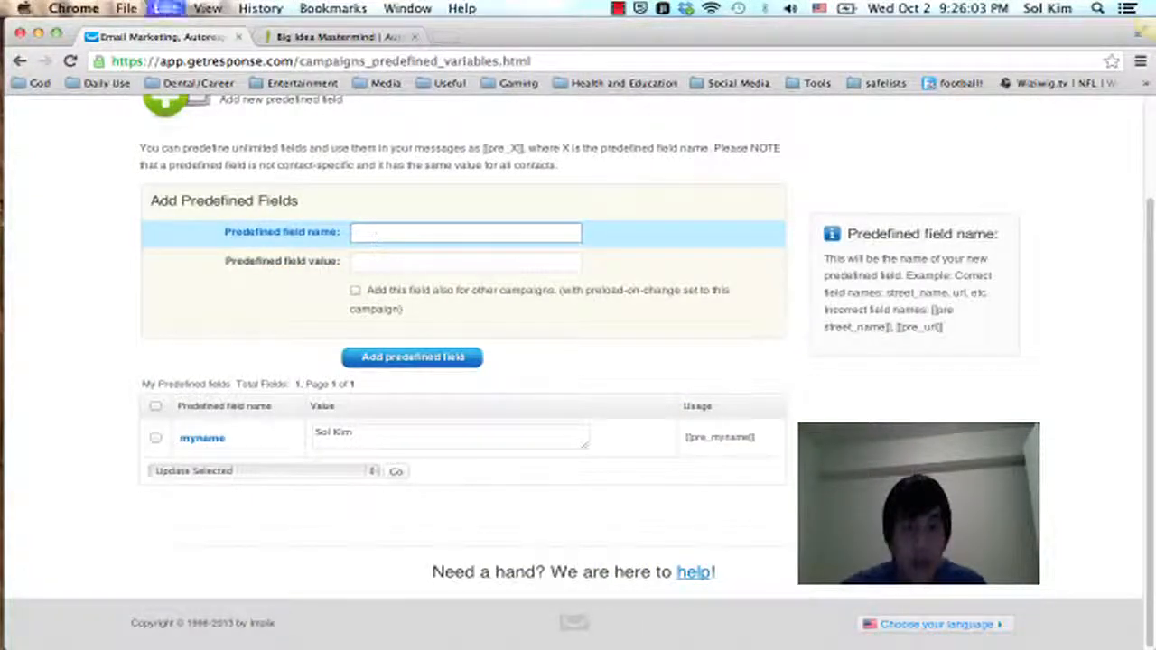
text(prelaunchvid1)
Step: Copy the prelaunchvid1 link code for bigideamastermind.com/secret/ from the Step Three table as the field value and add the predefined field
click(352, 38)
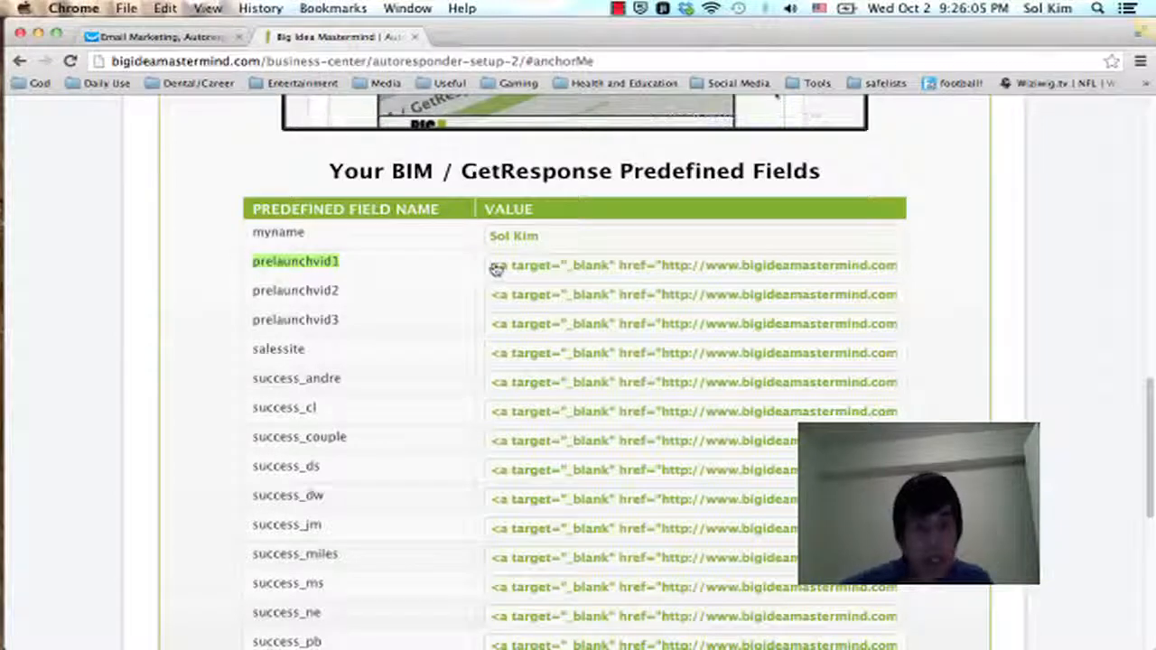
drag(555, 266, 946, 279)
key(super+c)
click(145, 36)
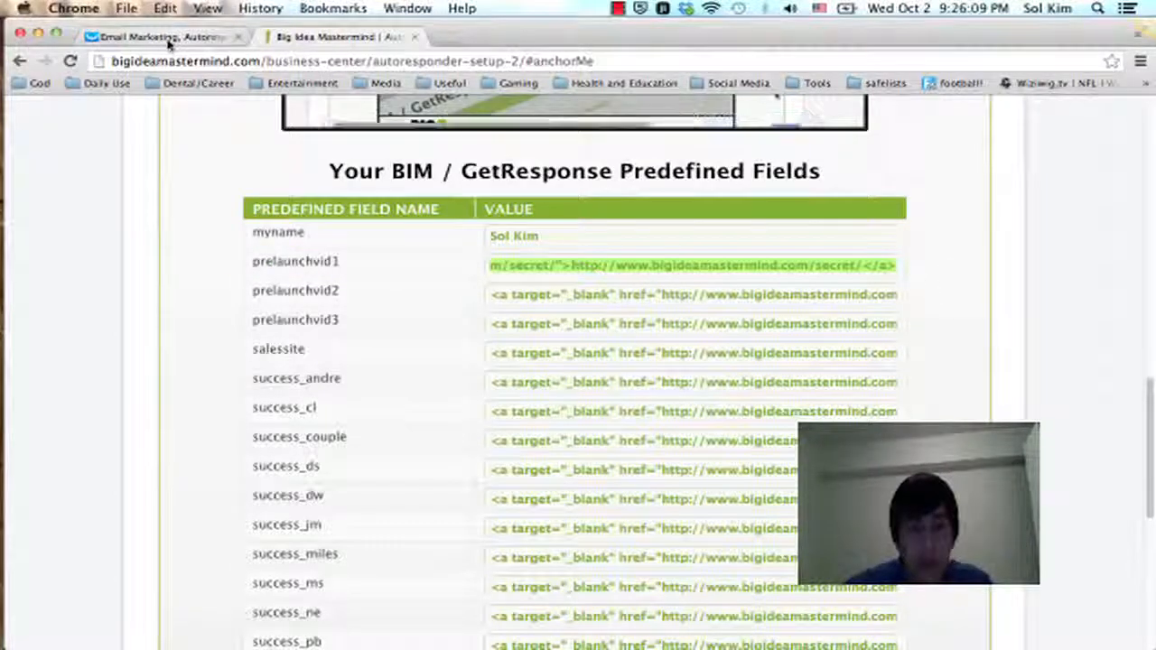
click(502, 264)
key(super+v)
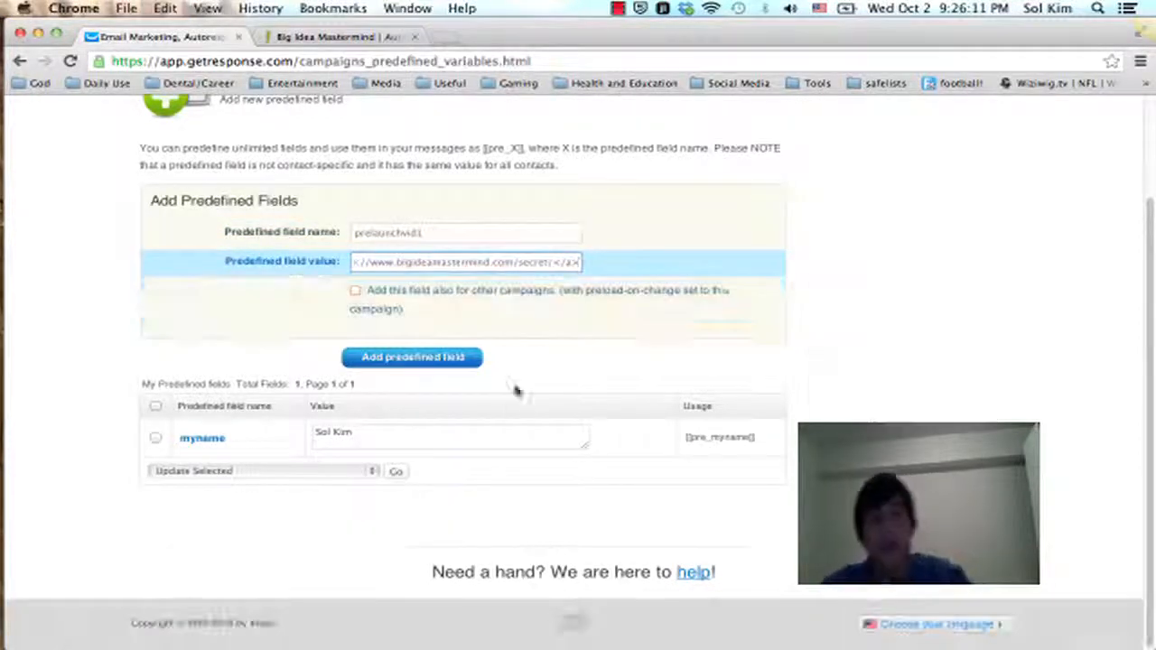
click(461, 358)
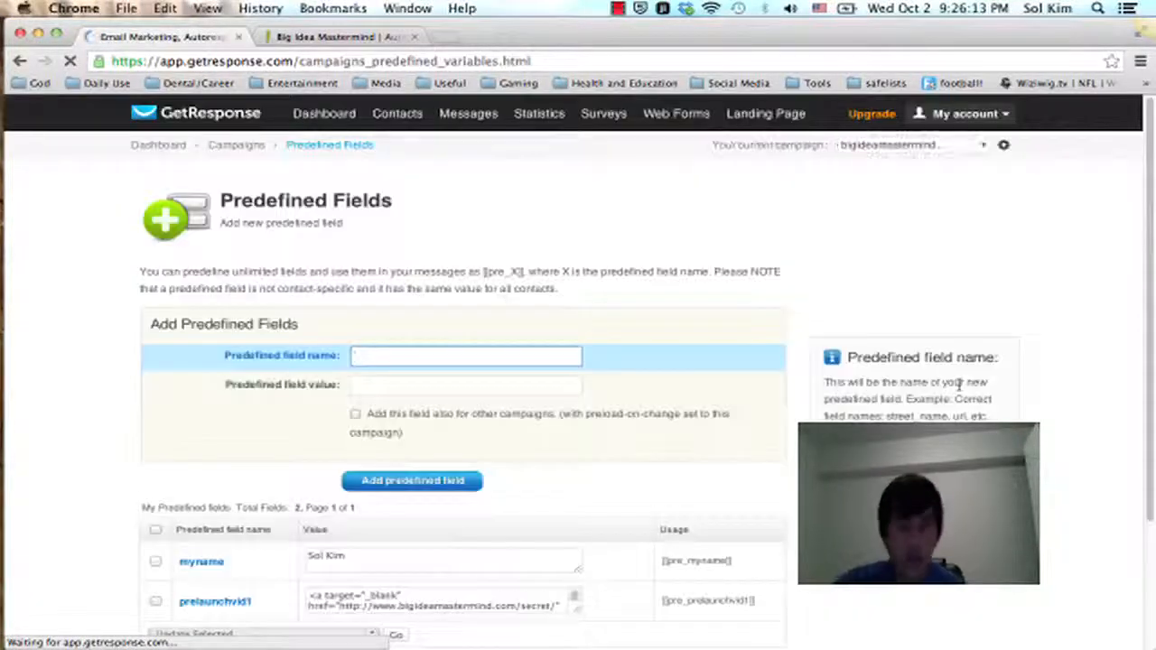
Step: Switch the current campaign to bigideasucceedin and examine its existing predefined fields on both pages
scroll(819, 211, down, 1)
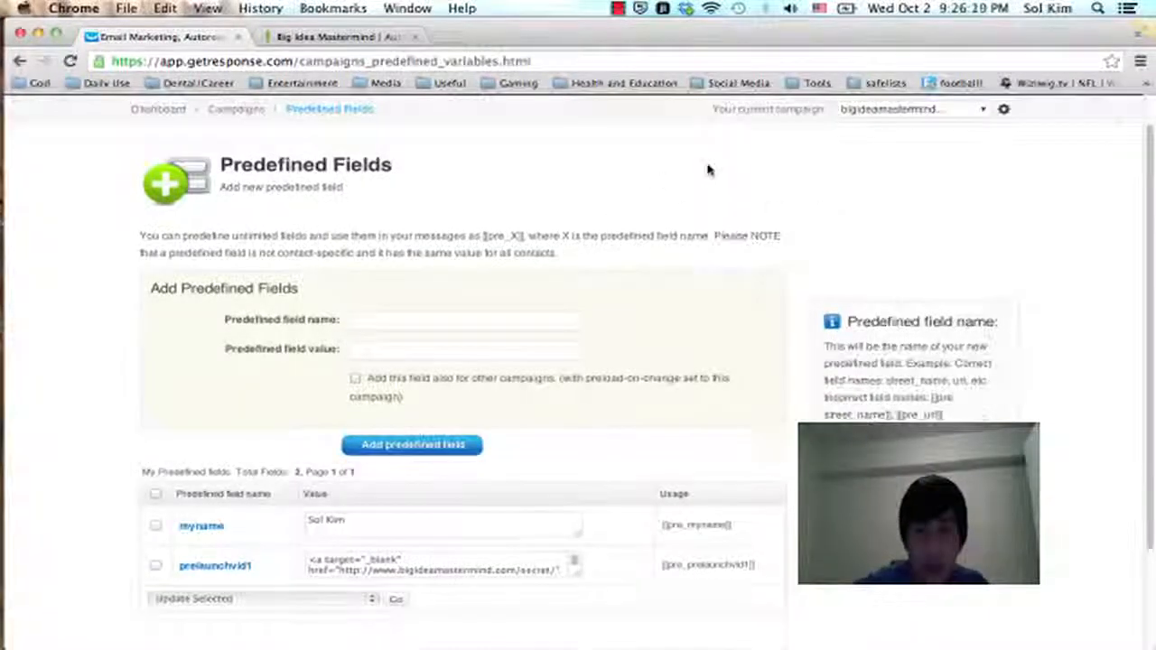
scroll(707, 170, up, 1)
click(918, 148)
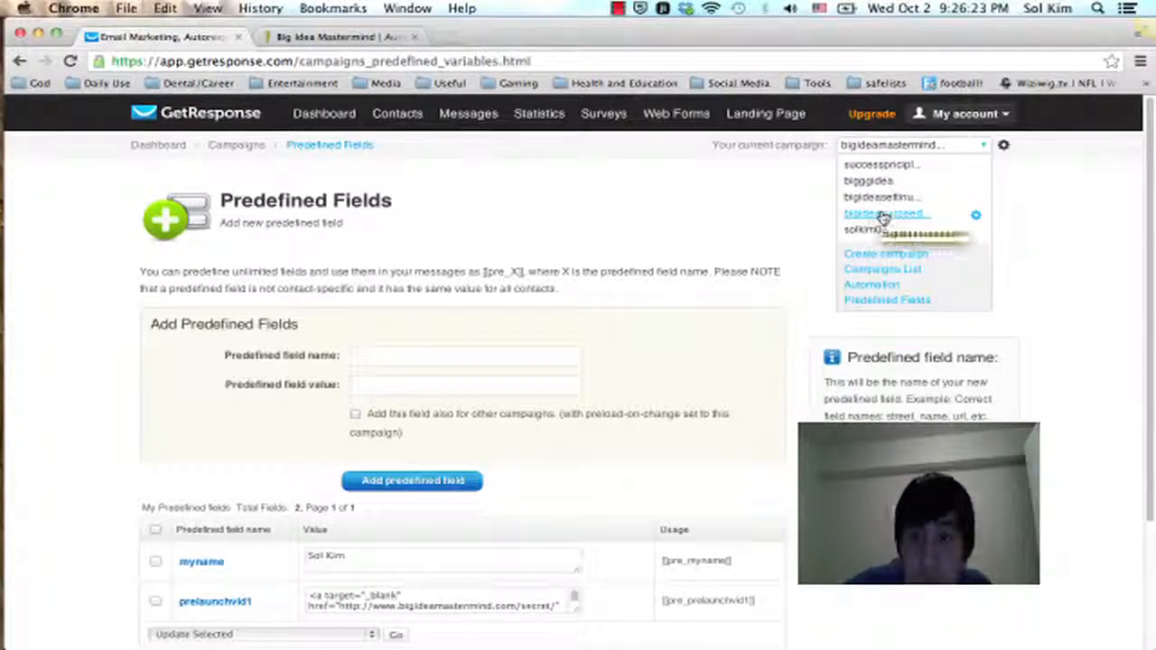
click(882, 215)
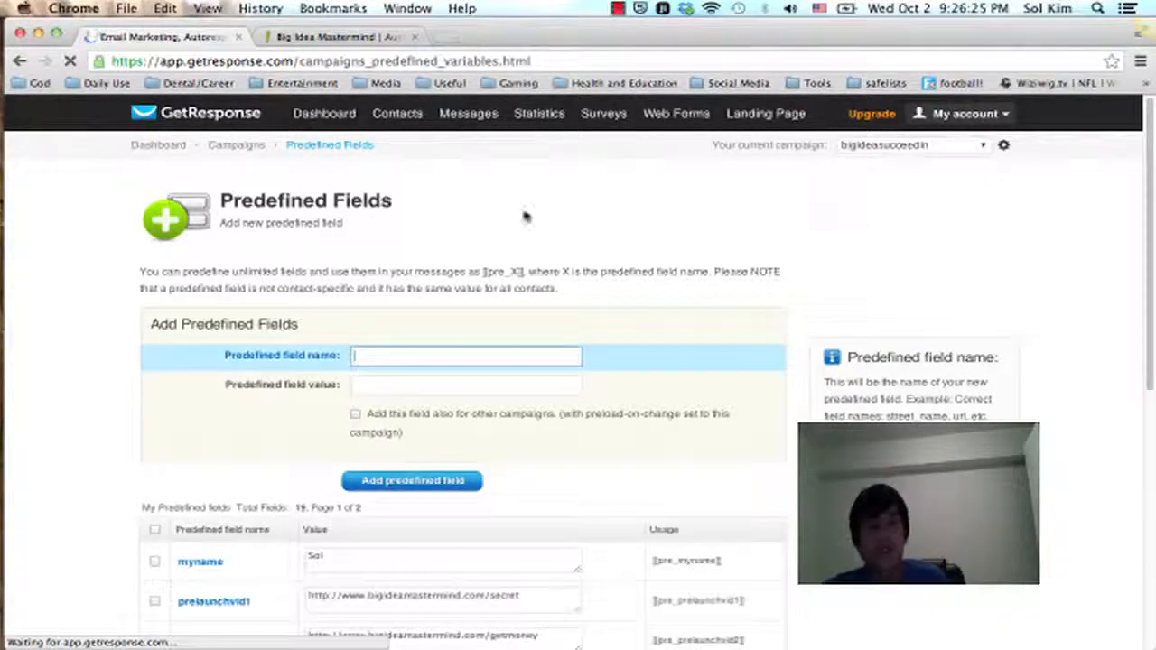
scroll(512, 218, down, 5)
scroll(512, 218, down, 3)
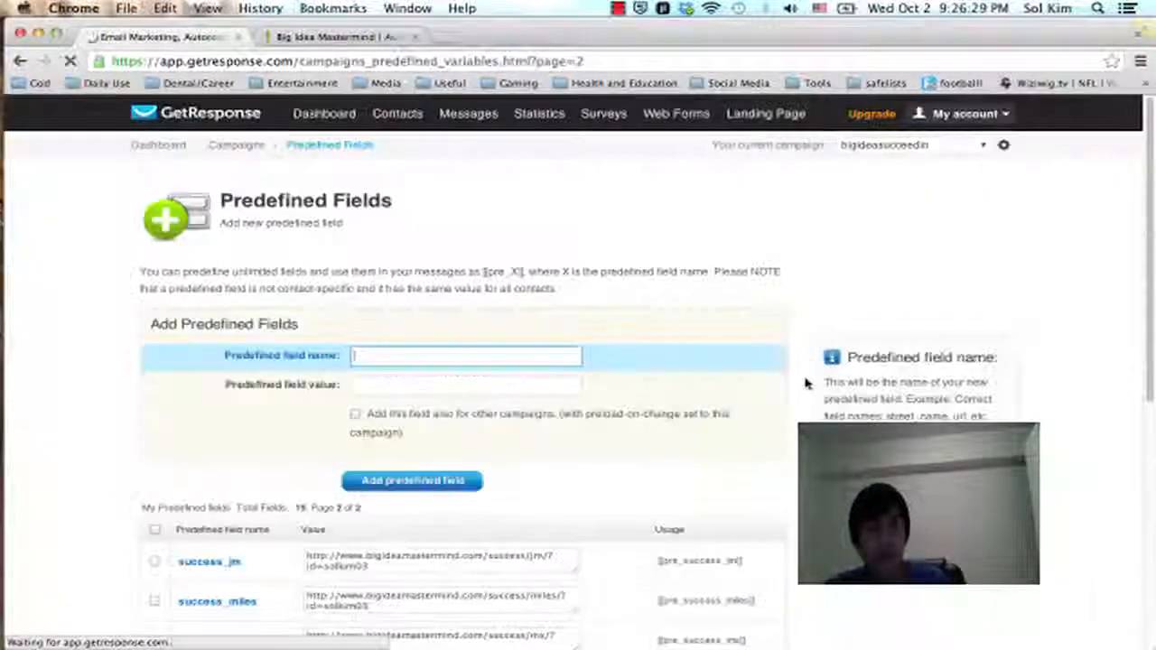
scroll(804, 374, down, 6)
scroll(804, 371, up, 6)
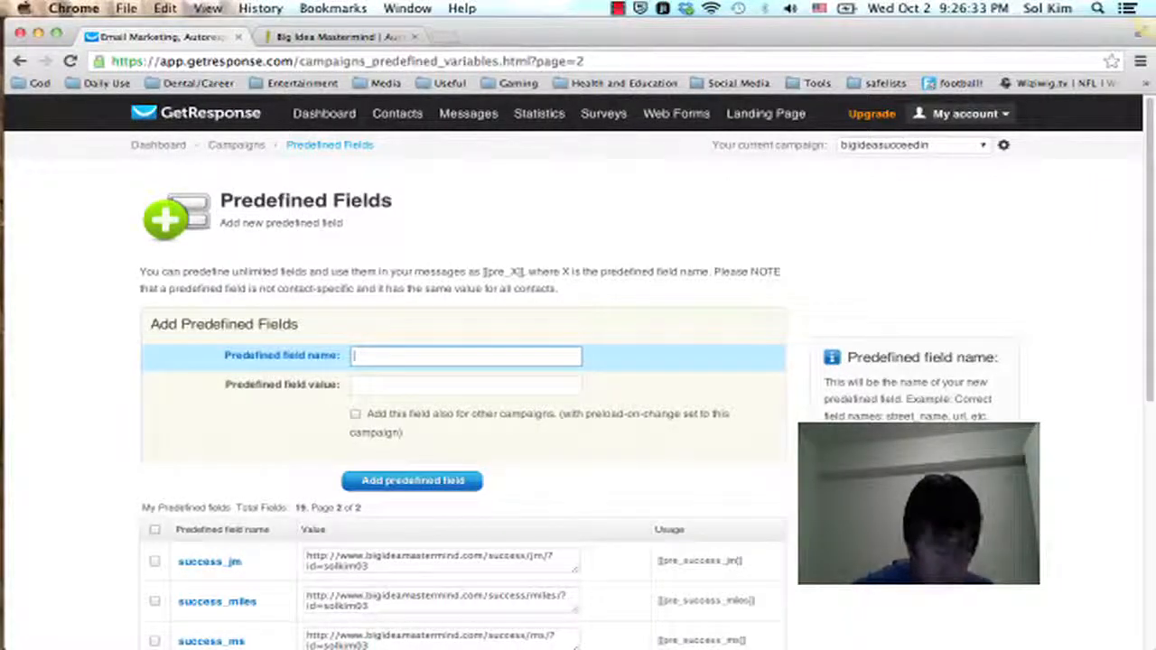
Step: Open the Preload Messages page in GetResponse
click(467, 113)
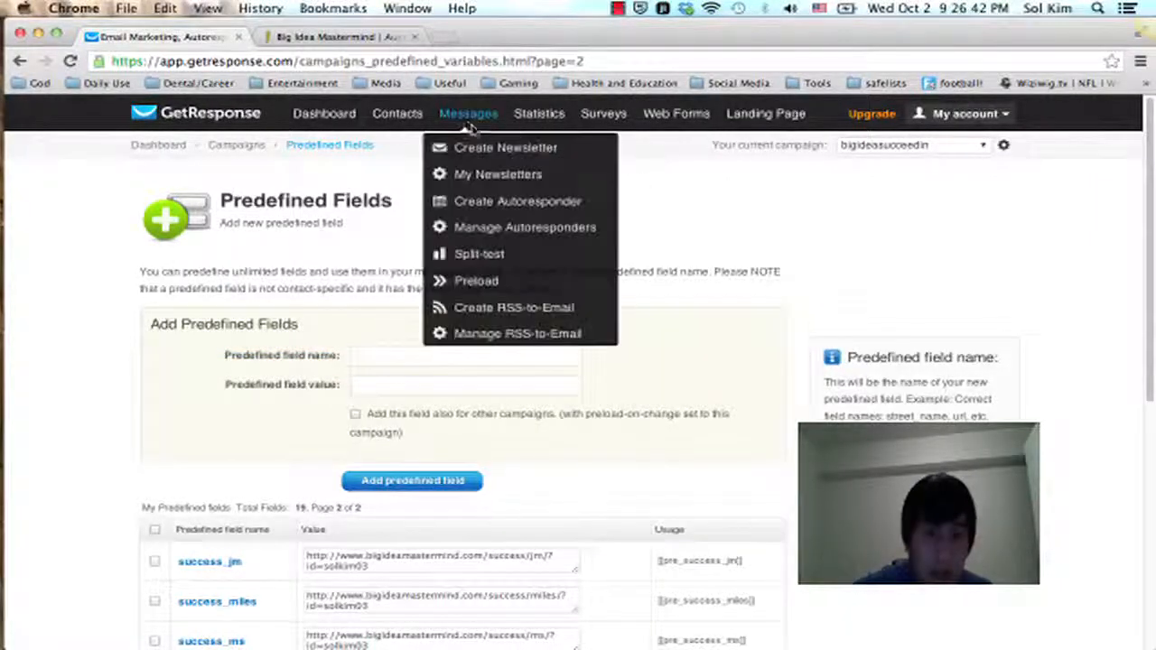
click(486, 280)
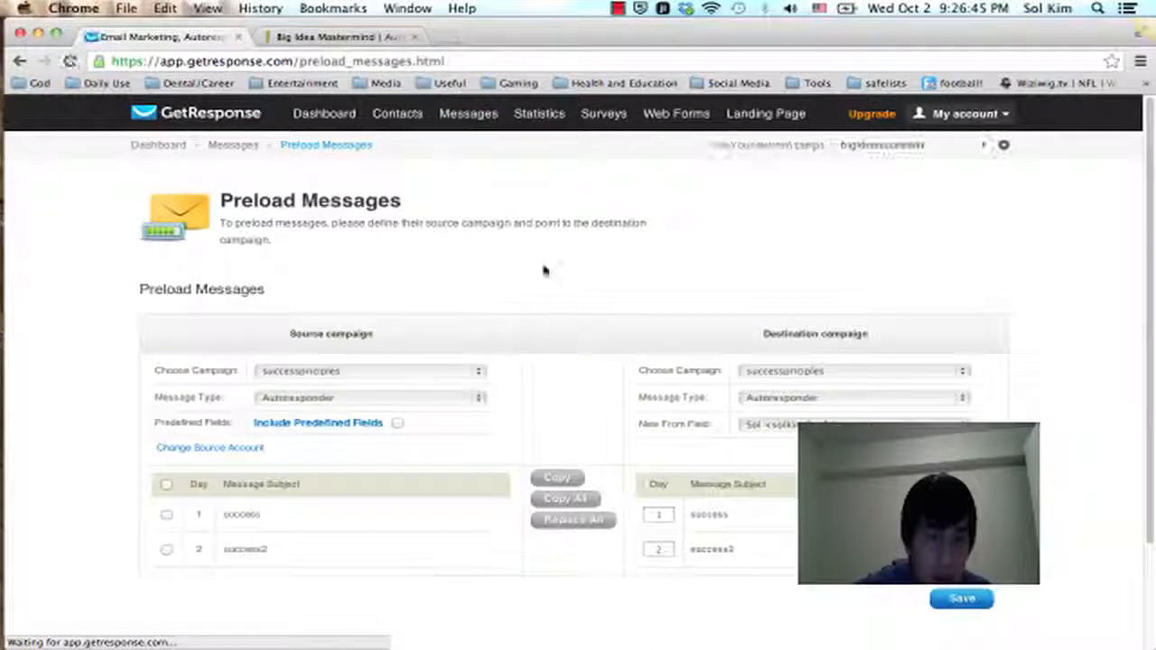
Step: Set the source campaign for preloading autoresponder messages to bigideasucceedin
scroll(547, 217, down, 2)
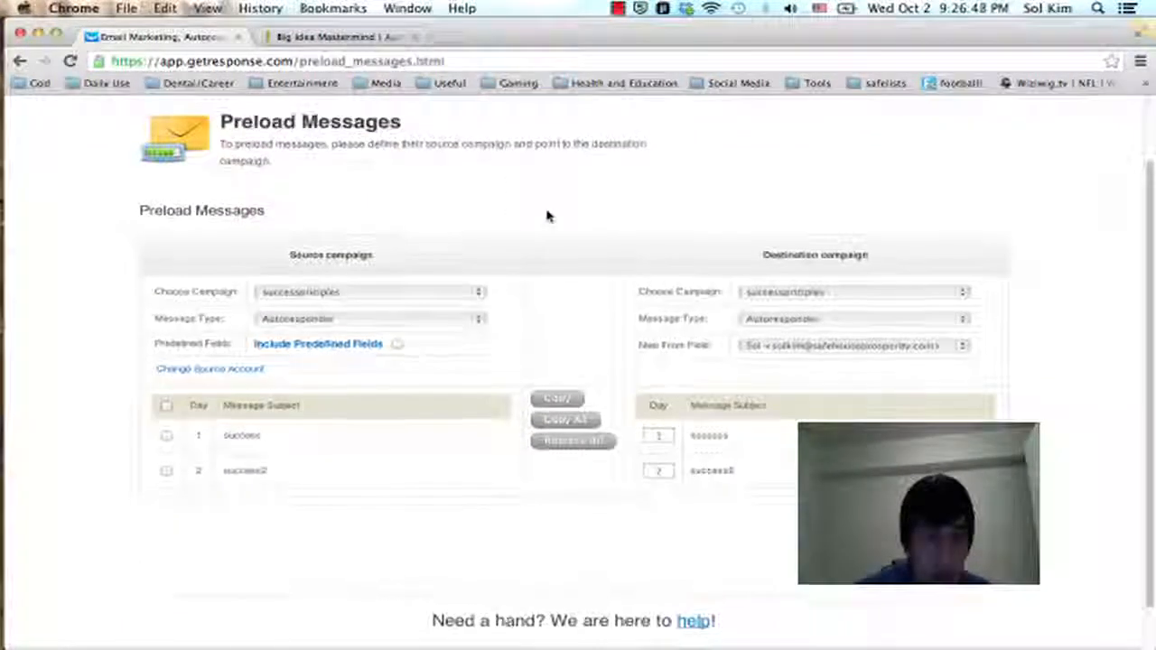
click(446, 292)
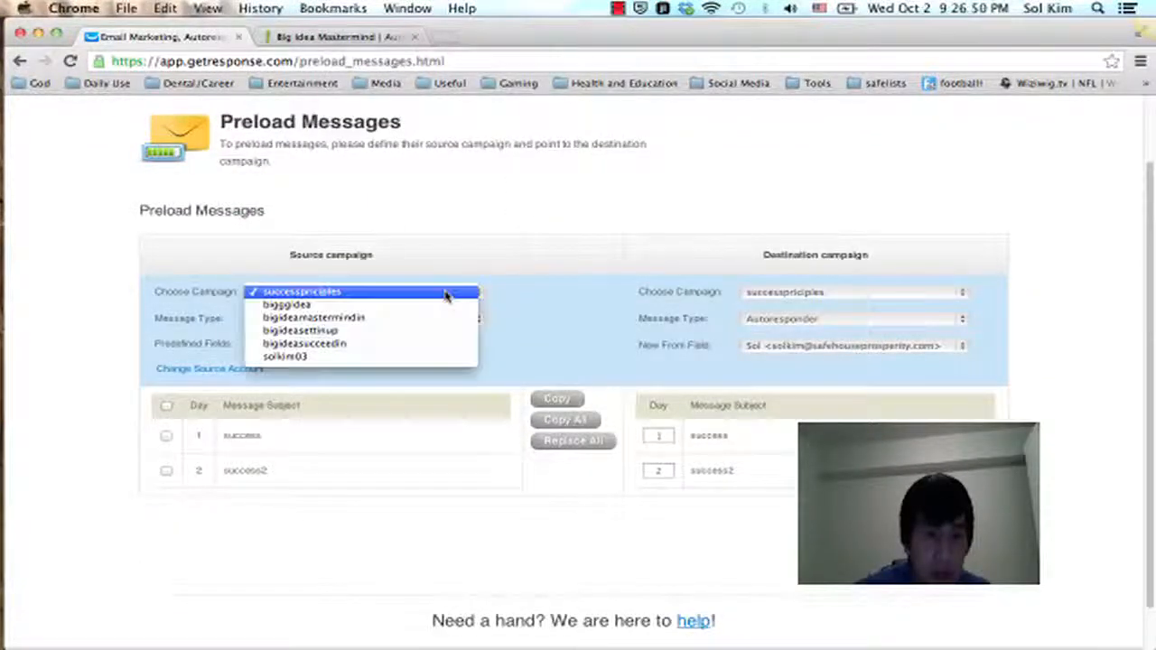
click(412, 352)
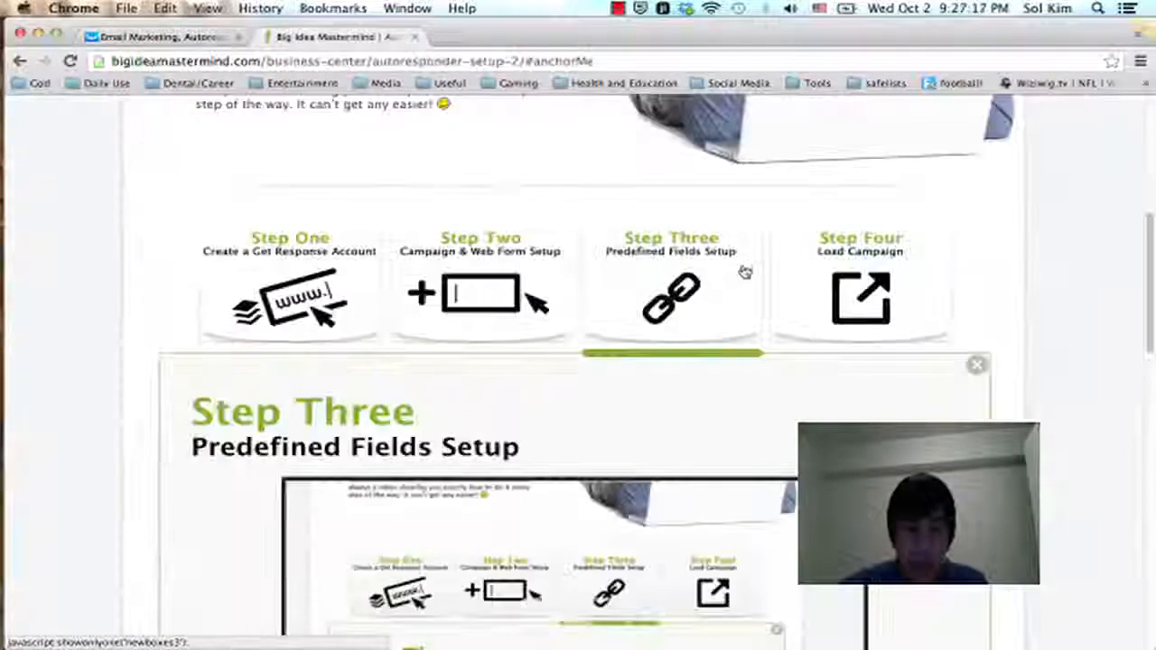
Step: Look up the BIM campaign name under Step Four, Load Campaign, on the Big Idea Mastermind page and return to GetResponse
click(790, 261)
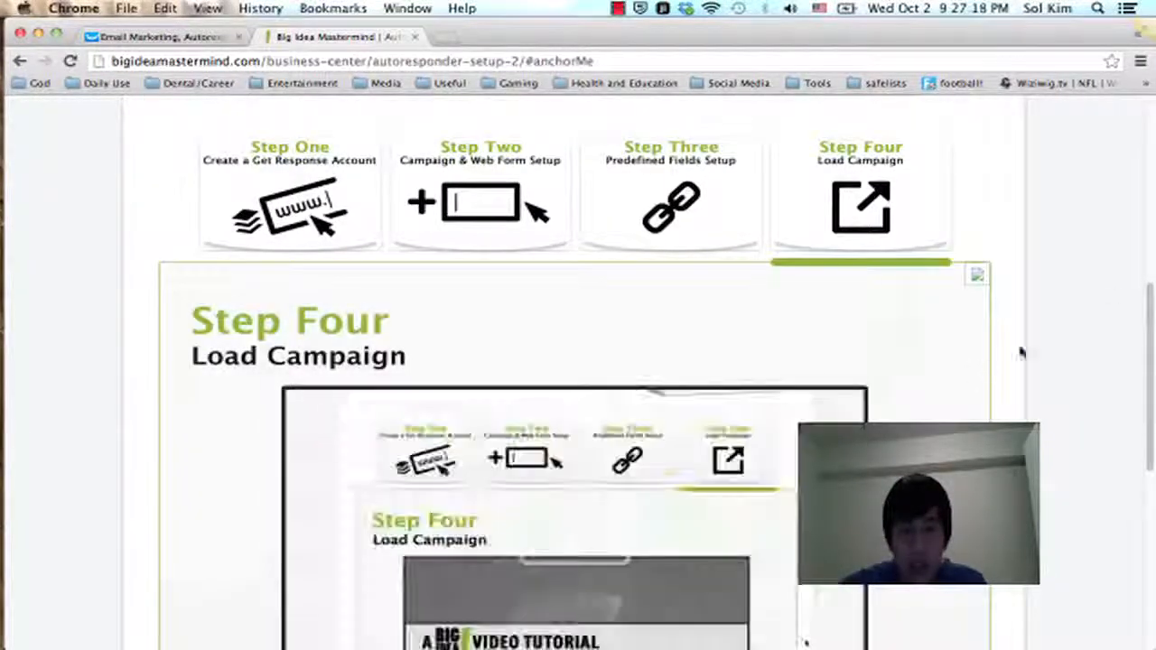
scroll(968, 330, down, 10)
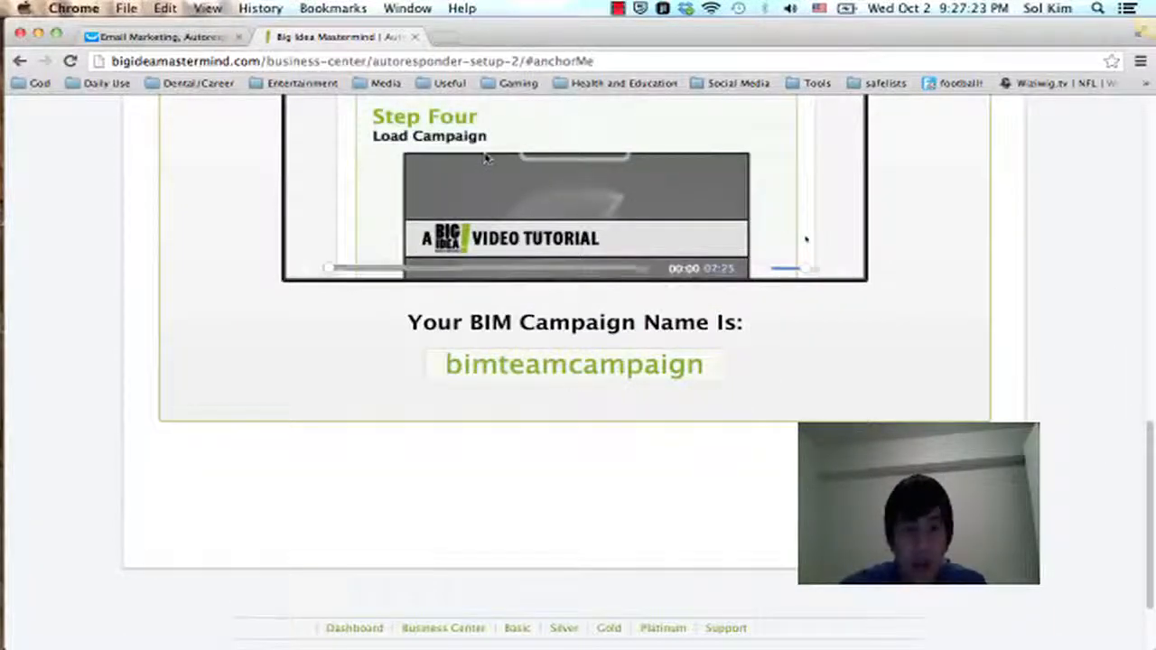
click(158, 33)
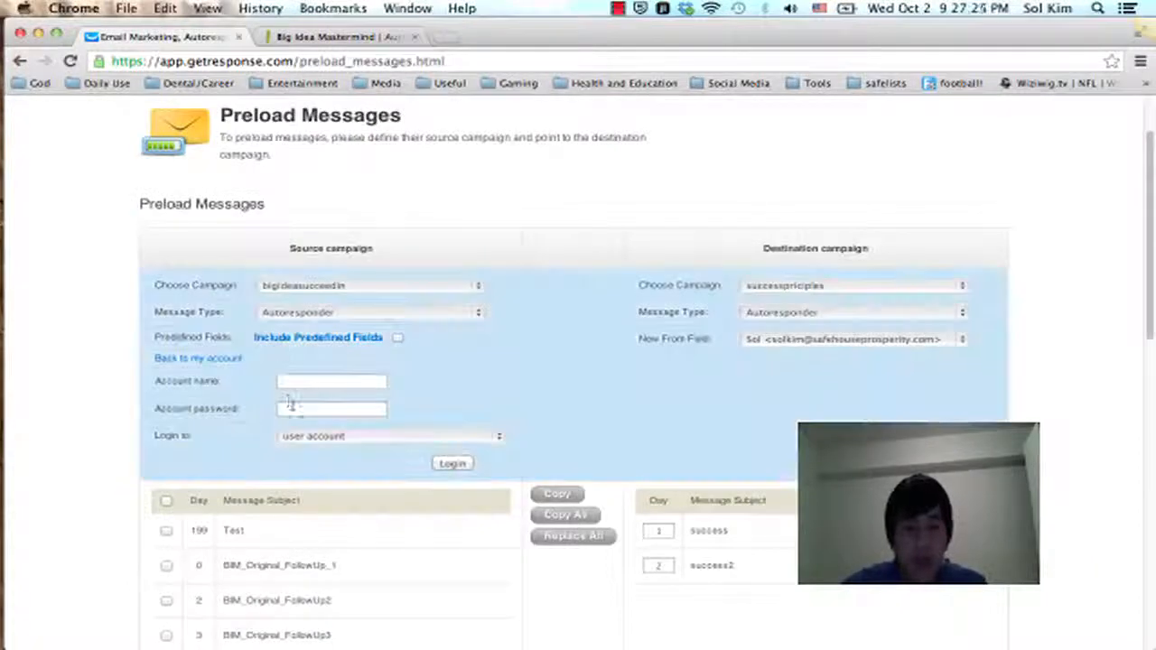
Step: Try to log in to the source account bimteamcampaign with the password field left empty
text(bim)
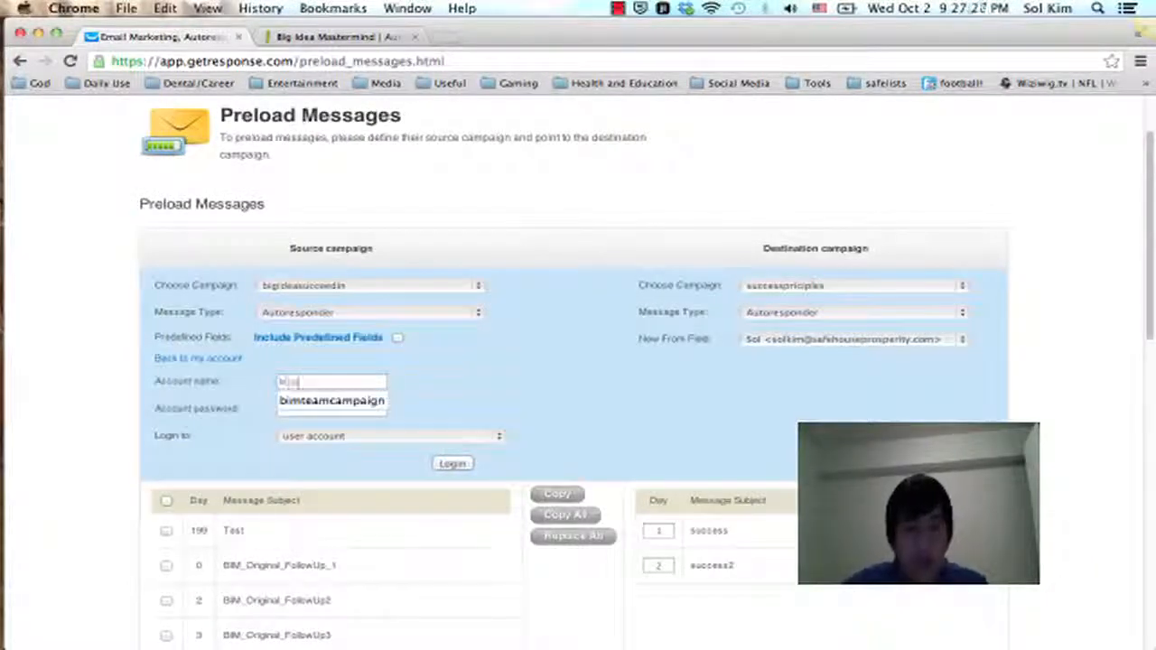
text(teamcamp)
key(BackSpace)
text(mpaign)
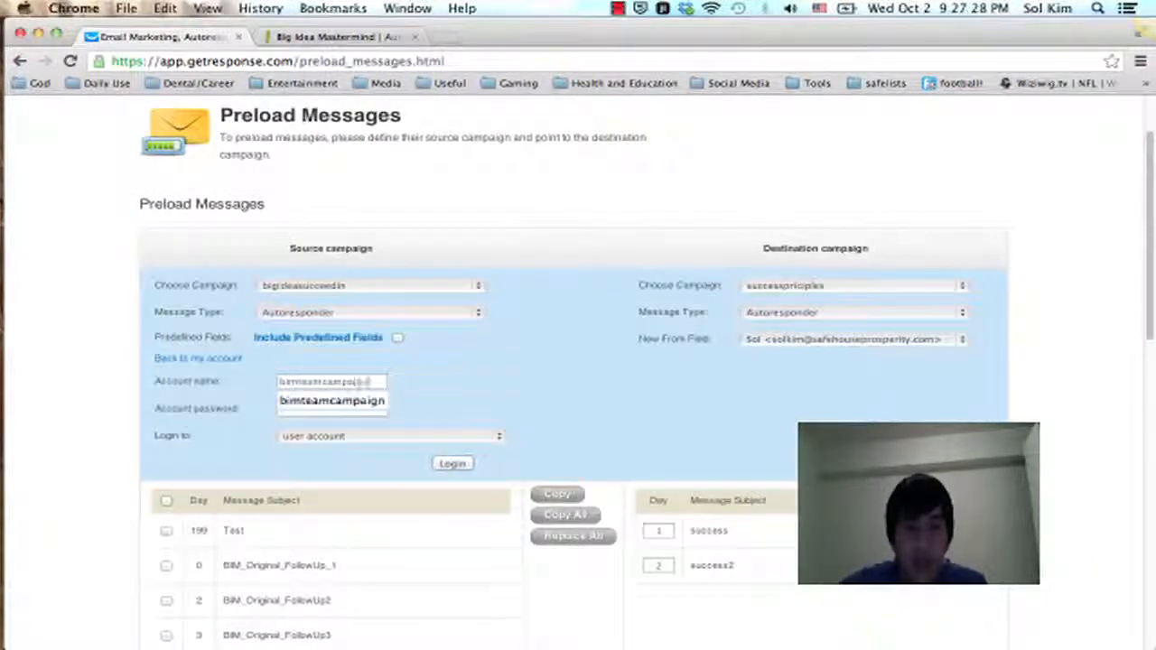
click(365, 405)
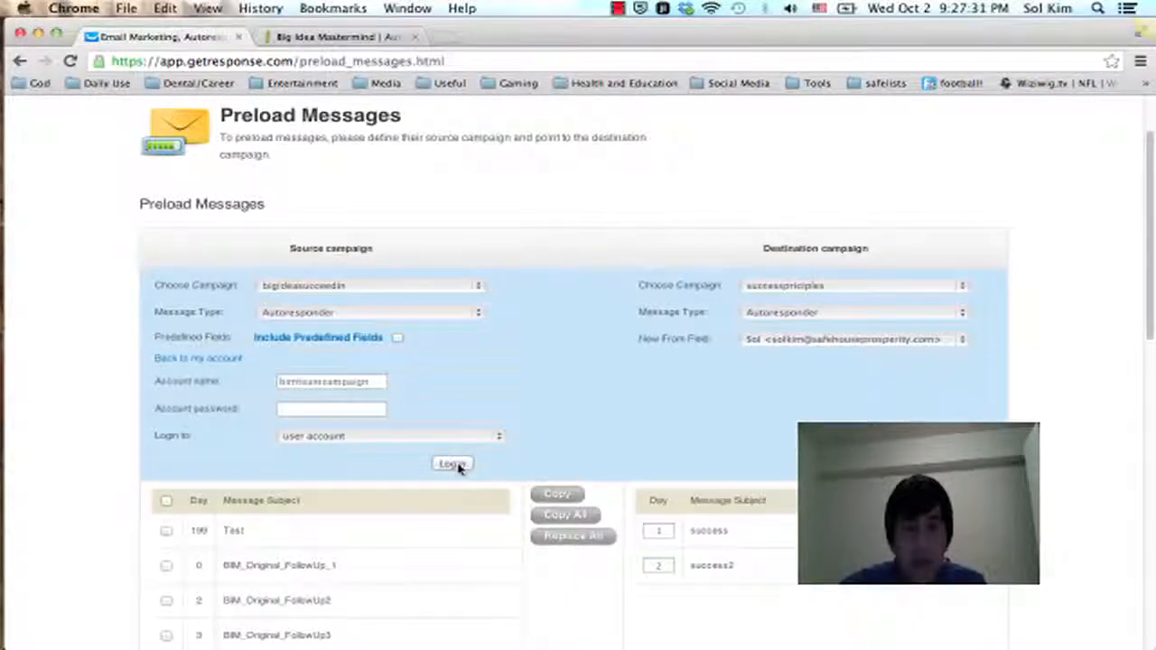
click(452, 464)
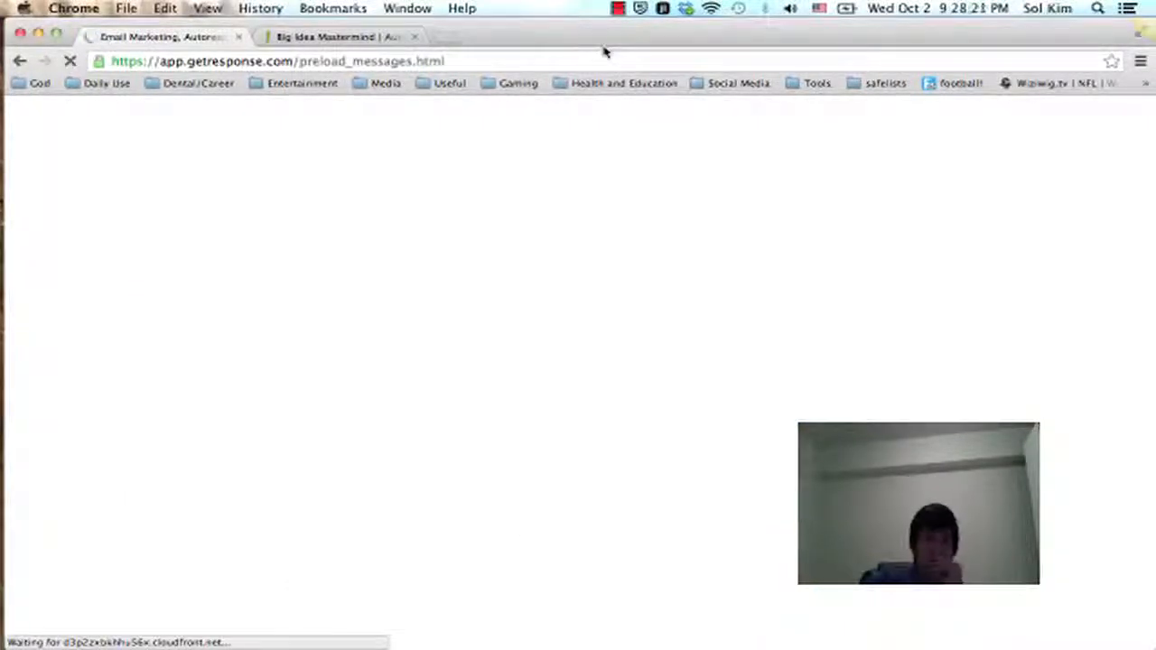
click(596, 62)
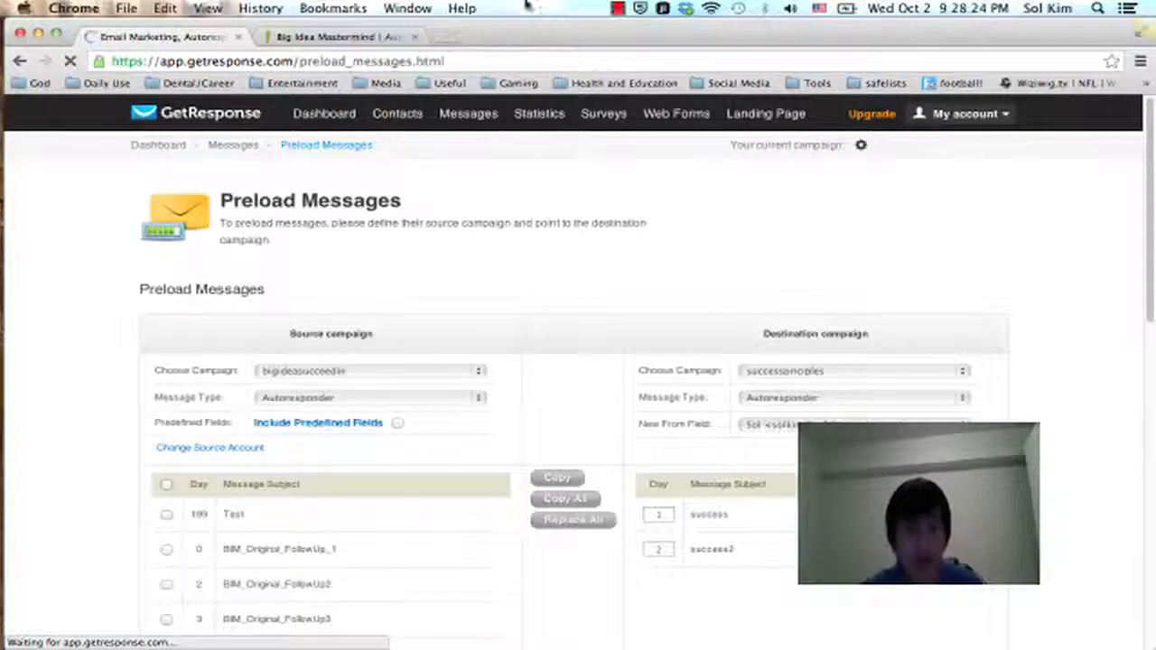
Step: Set the destination campaign to bigideasucceedin and its new From field to the Gmail sender address
mouse_move(467, 116)
scroll(931, 253, down, 2)
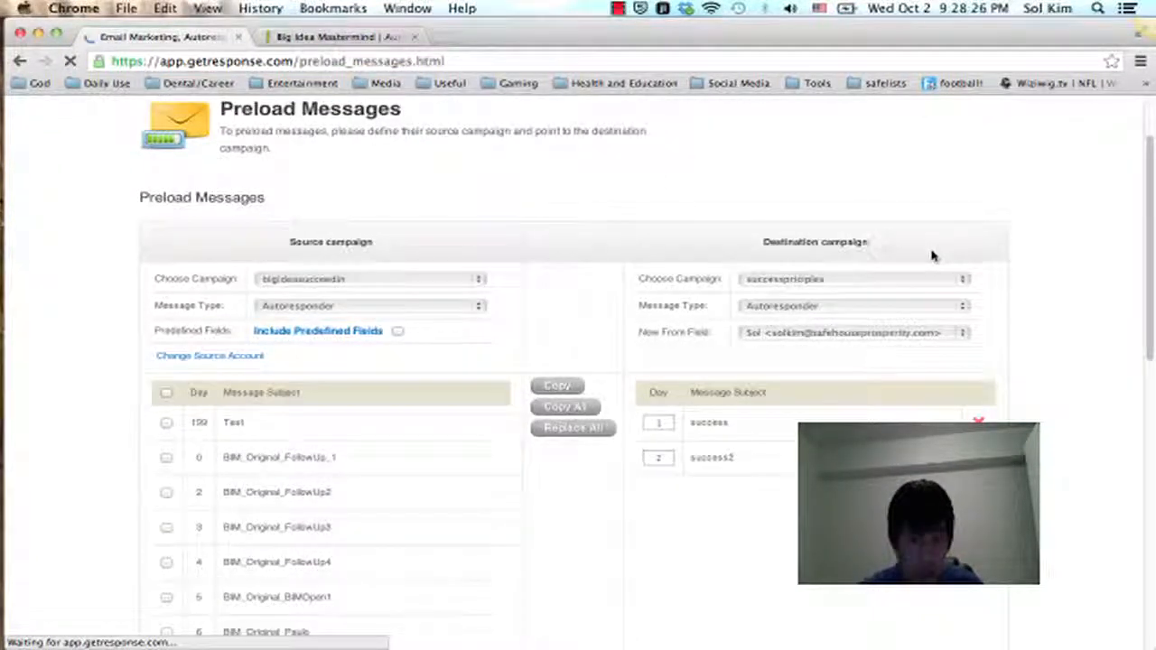
scroll(892, 227, down, 1)
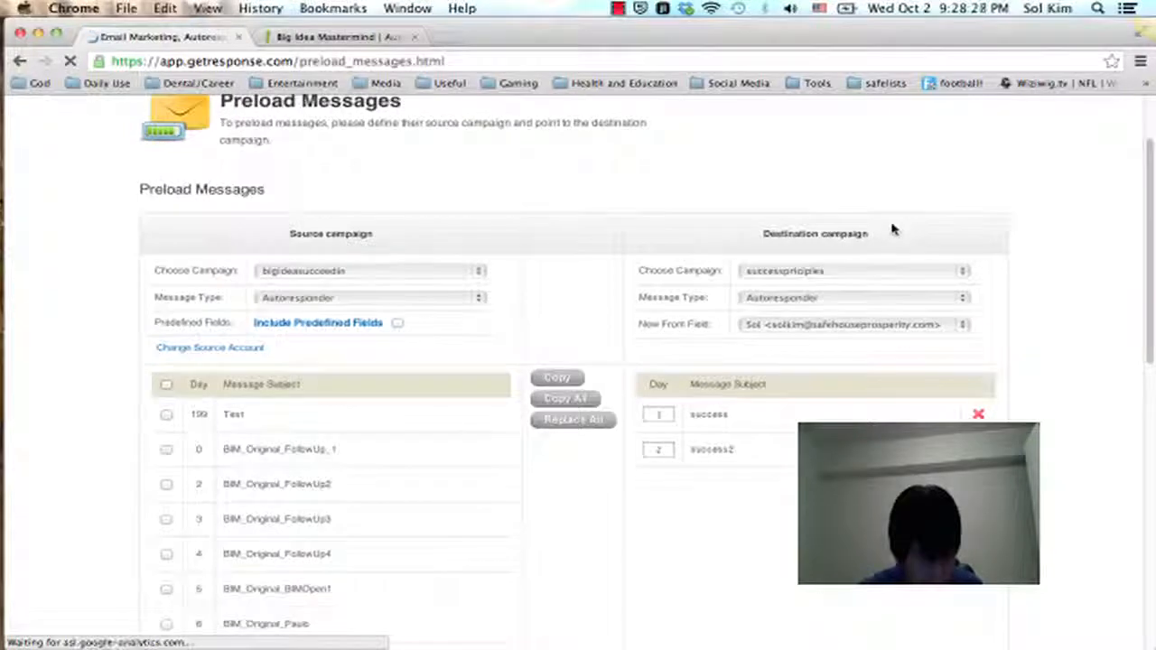
click(887, 274)
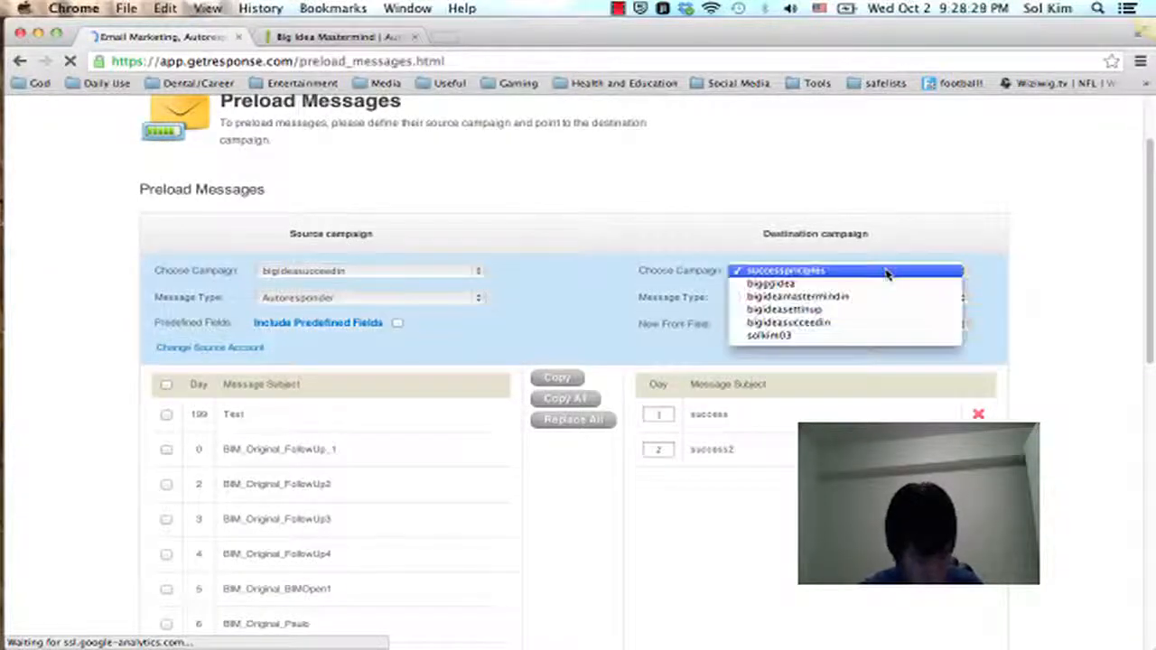
click(860, 328)
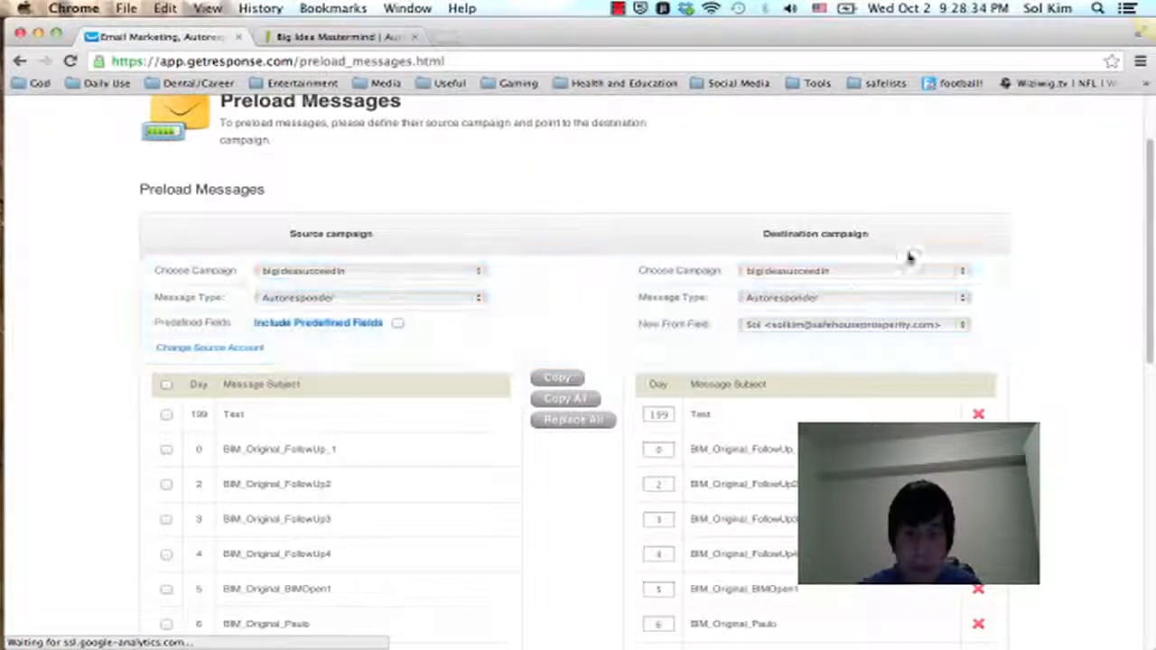
scroll(908, 253, down, 2)
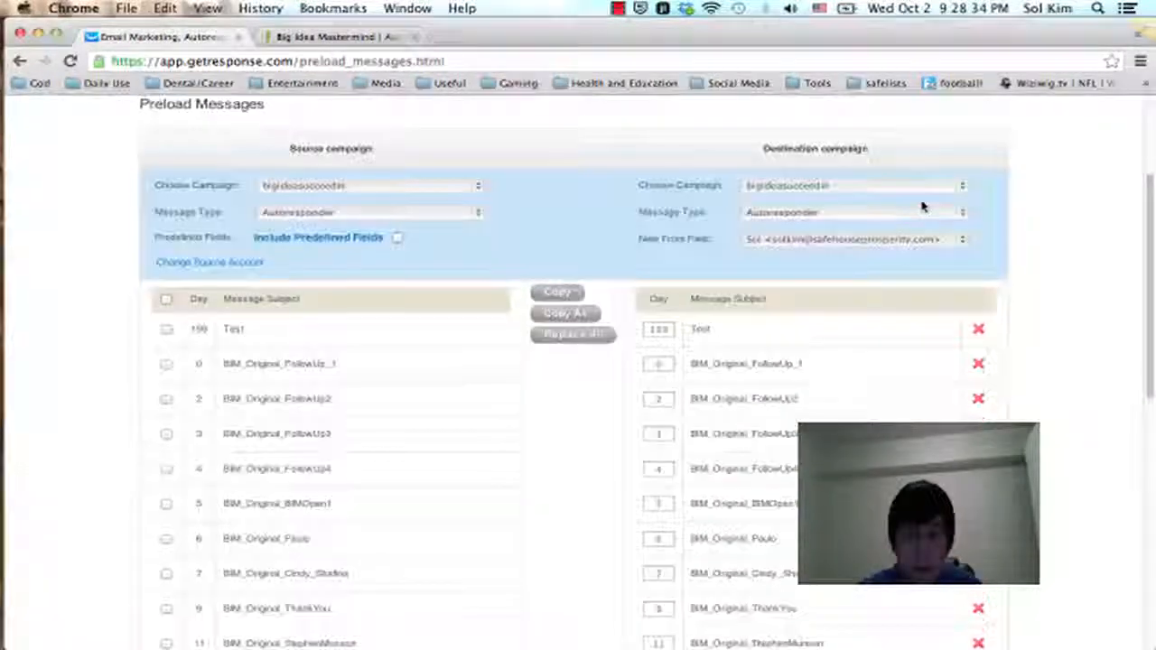
click(883, 248)
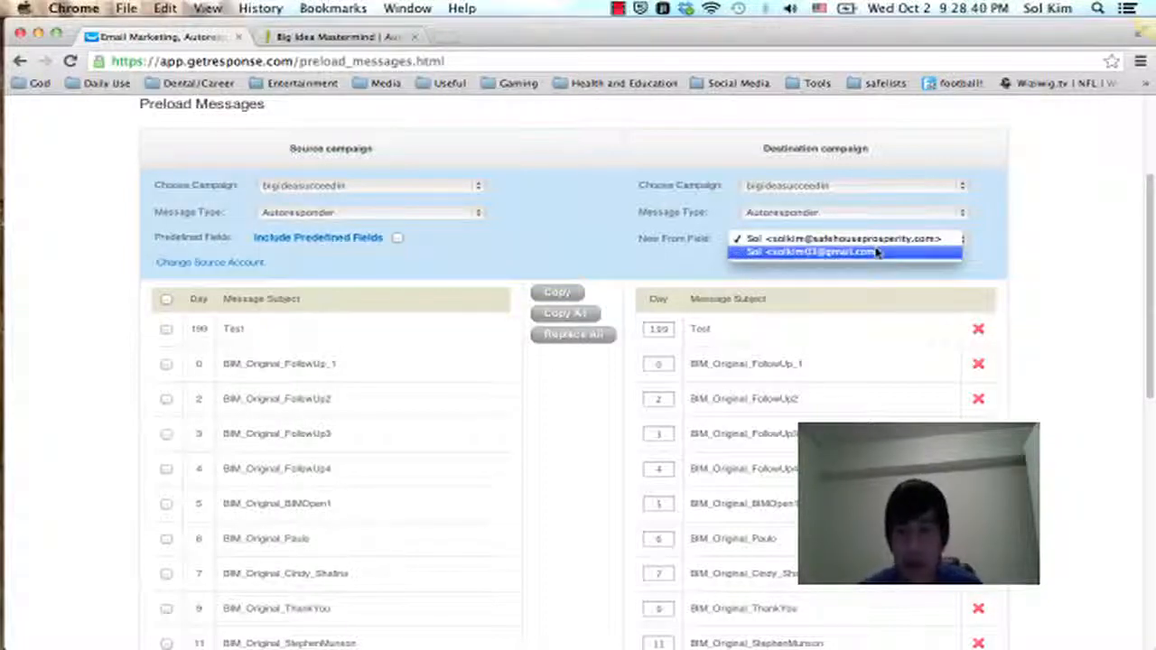
click(890, 251)
Step: Copy all autoresponder messages from the source campaign into the destination campaign
scroll(1031, 229, down, 3)
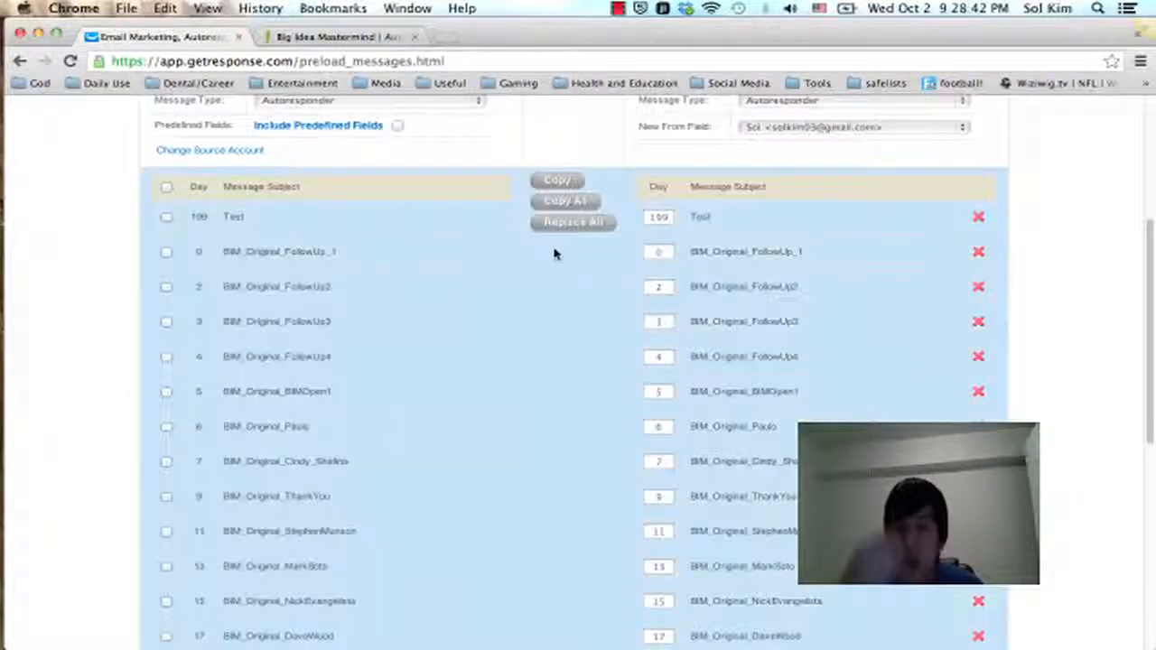
scroll(1089, 175, up, 2)
scroll(1089, 175, up, 1)
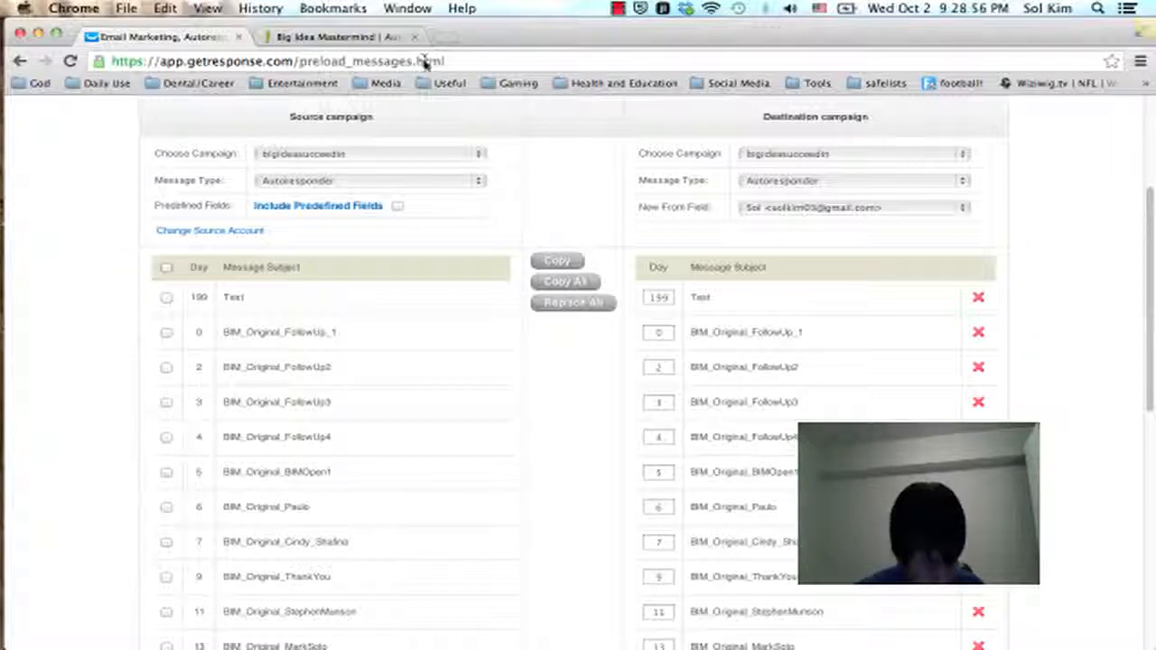
scroll(540, 141, down, 1)
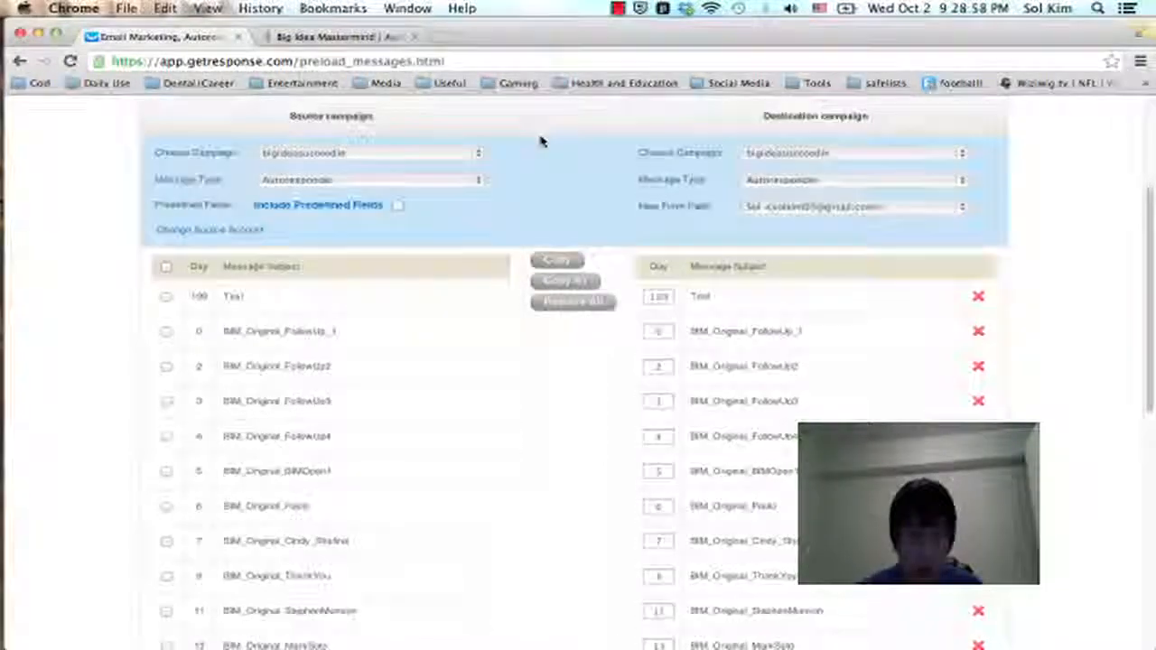
scroll(539, 142, down, 3)
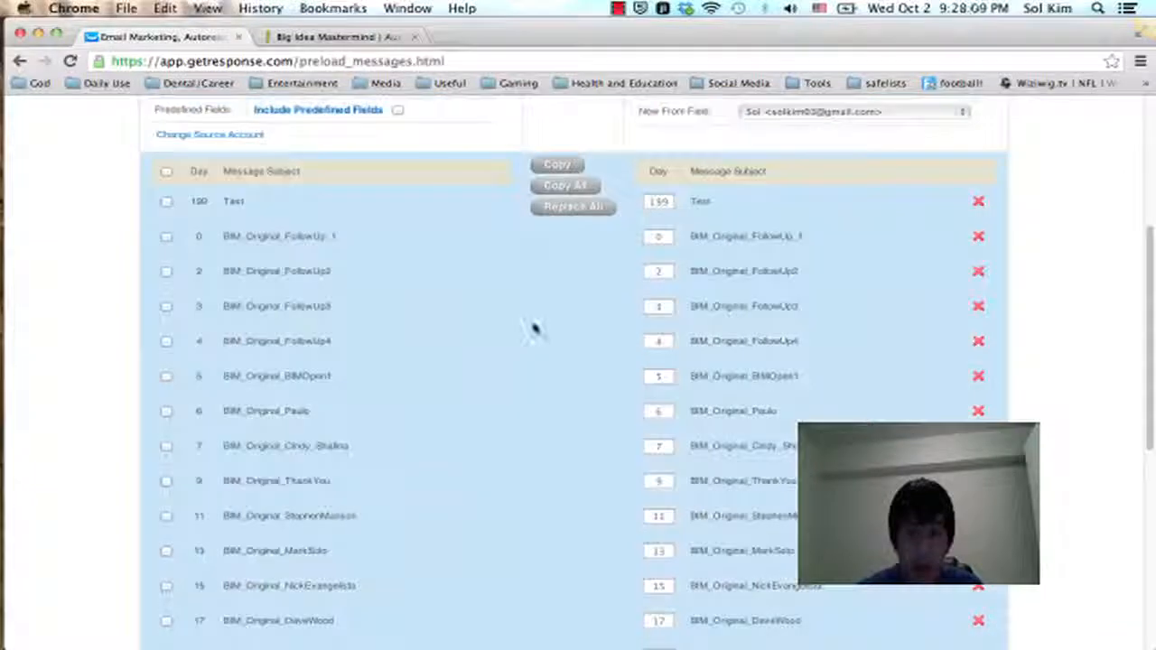
scroll(535, 329, up, 2)
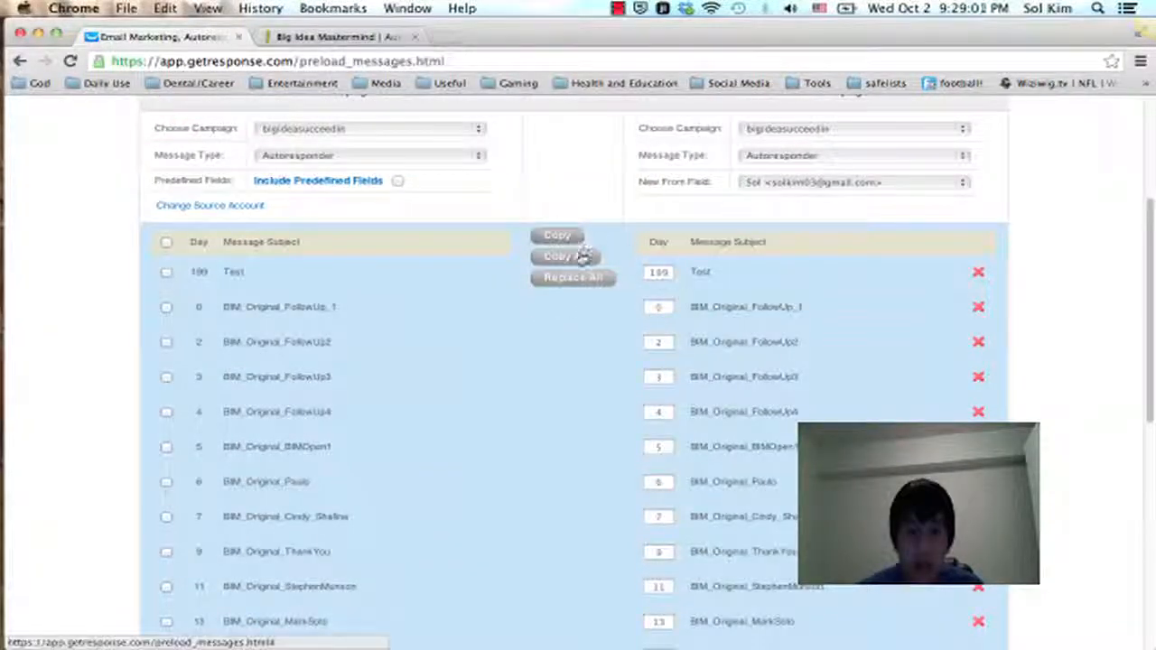
scroll(585, 249, up, 4)
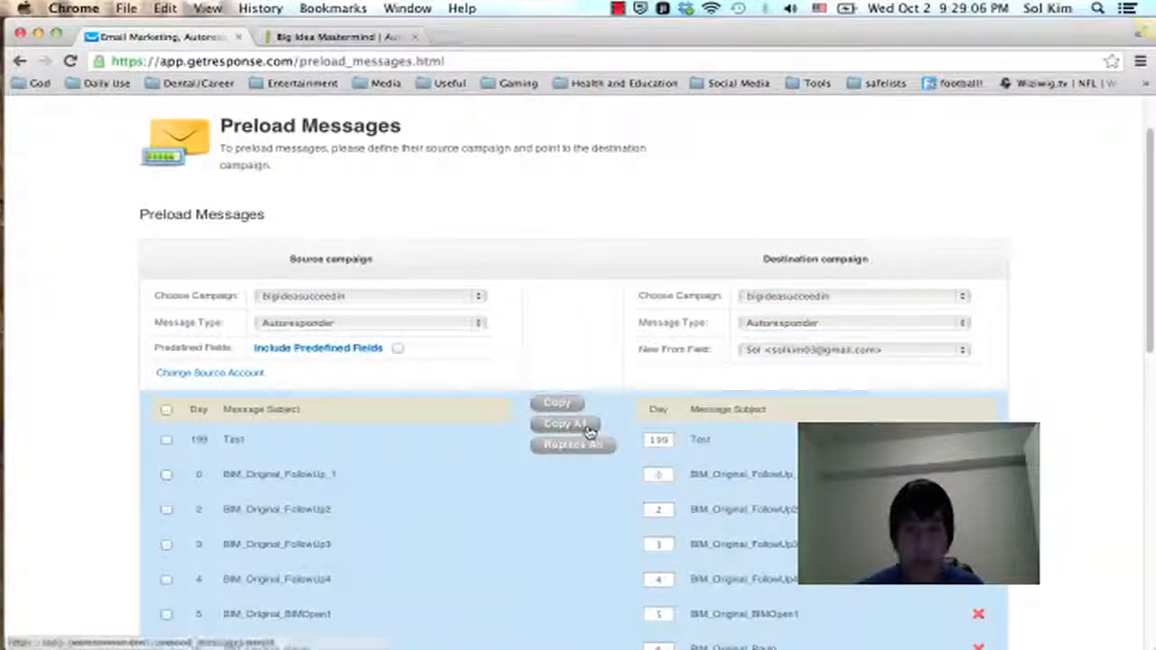
click(587, 424)
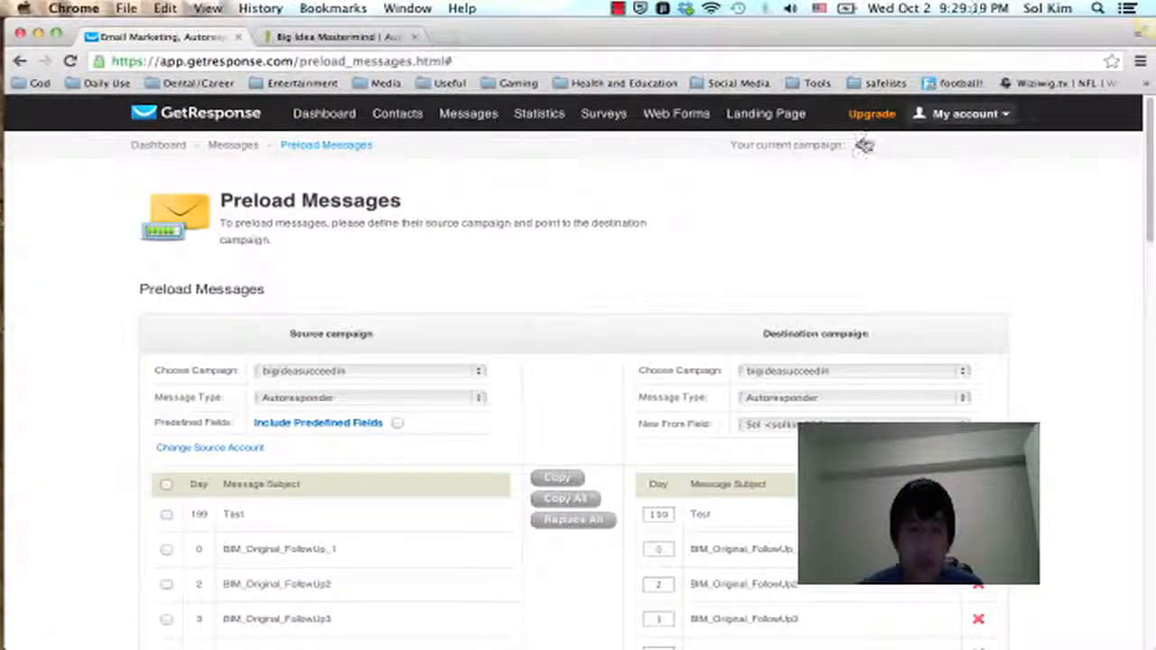
Step: Open the autoresponder management page and view the time-based autoresponders of the bigideasucceedin campaign
mouse_move(455, 116)
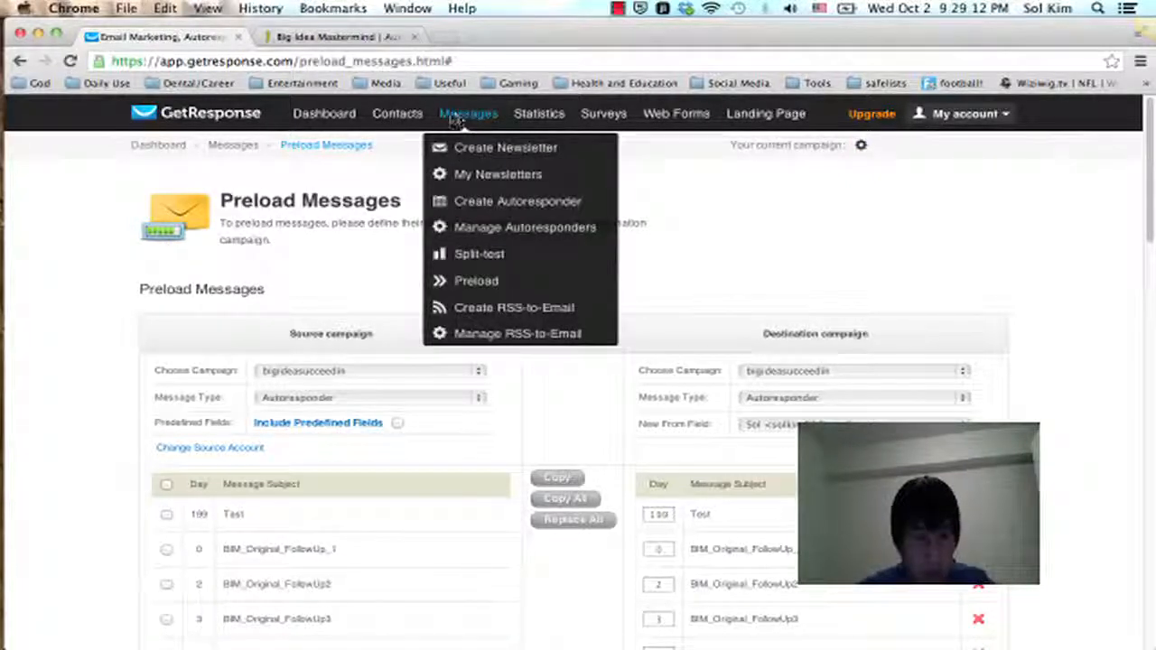
click(506, 198)
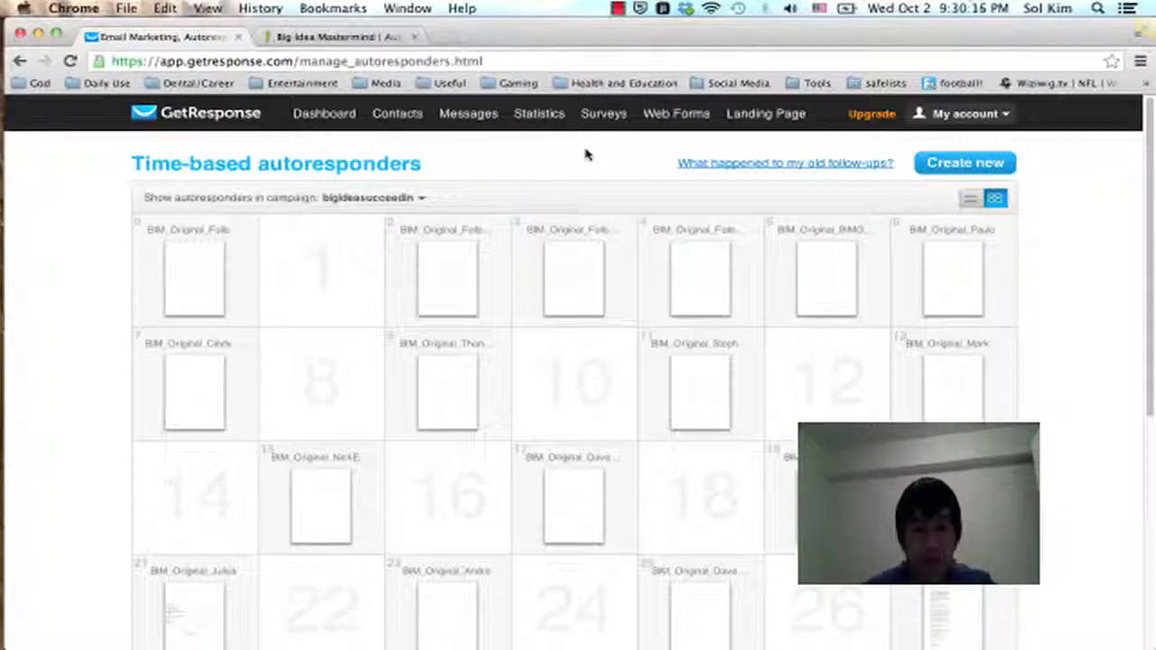
key(ctrl+Up)
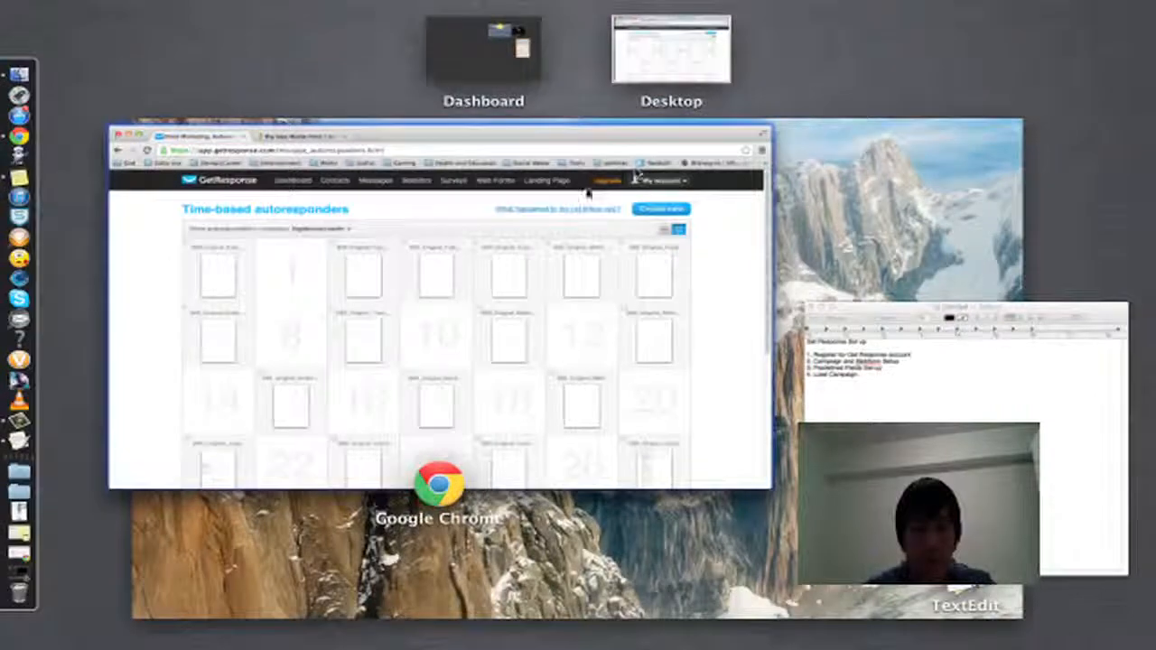
click(34, 419)
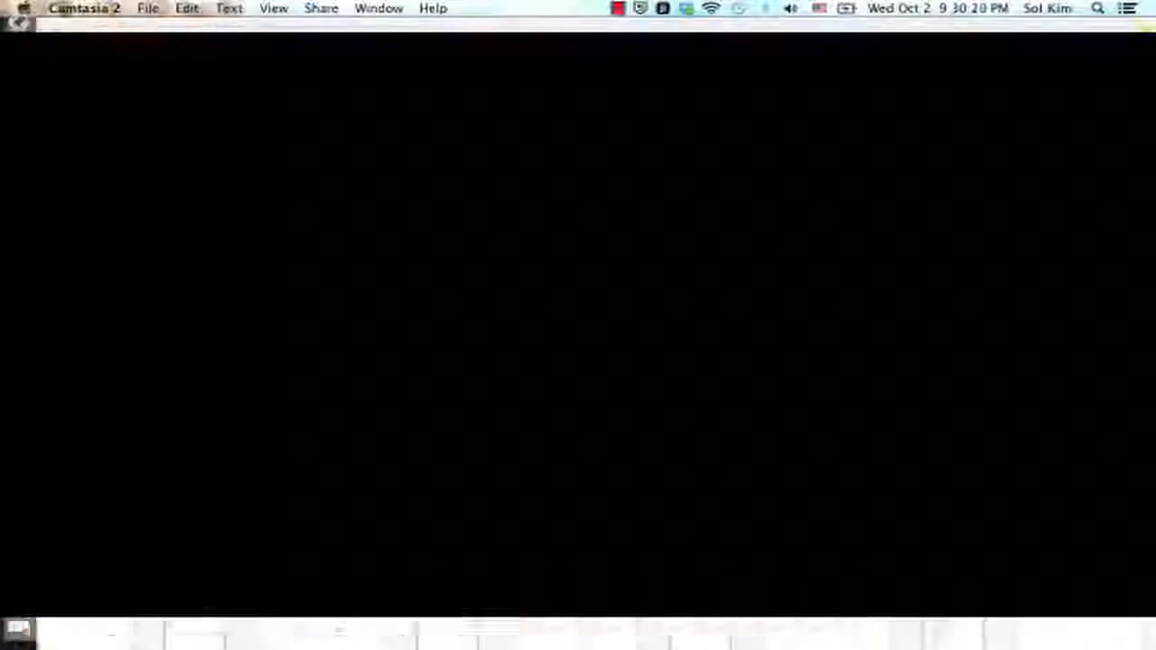